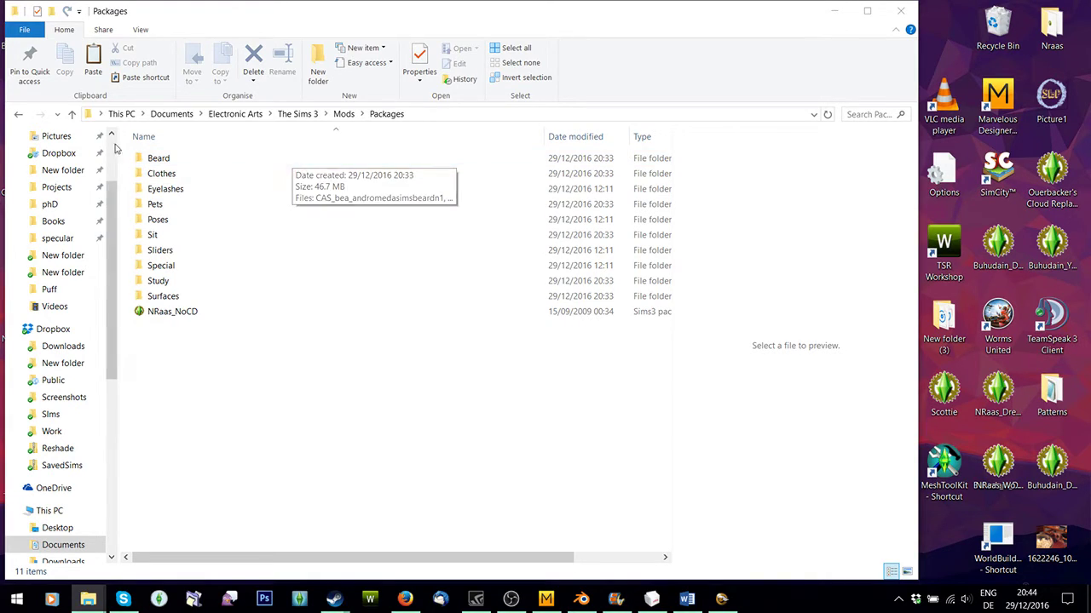
Look through the Beard folder and the AF and AM subfolders of Clothes, ending back in the Packages folder.
double_click(174, 160)
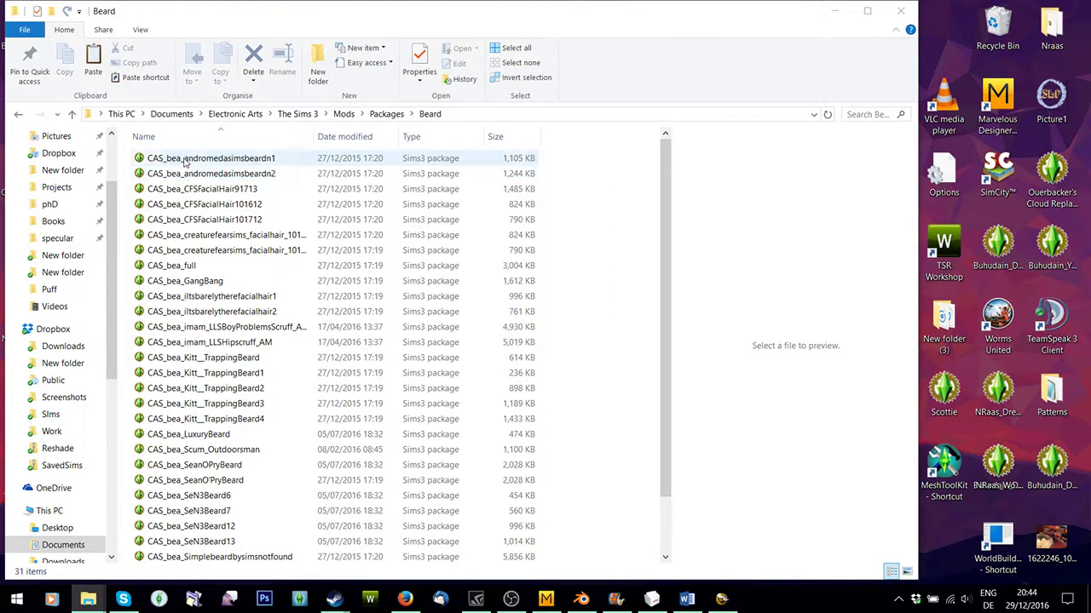
key("BackSpace")
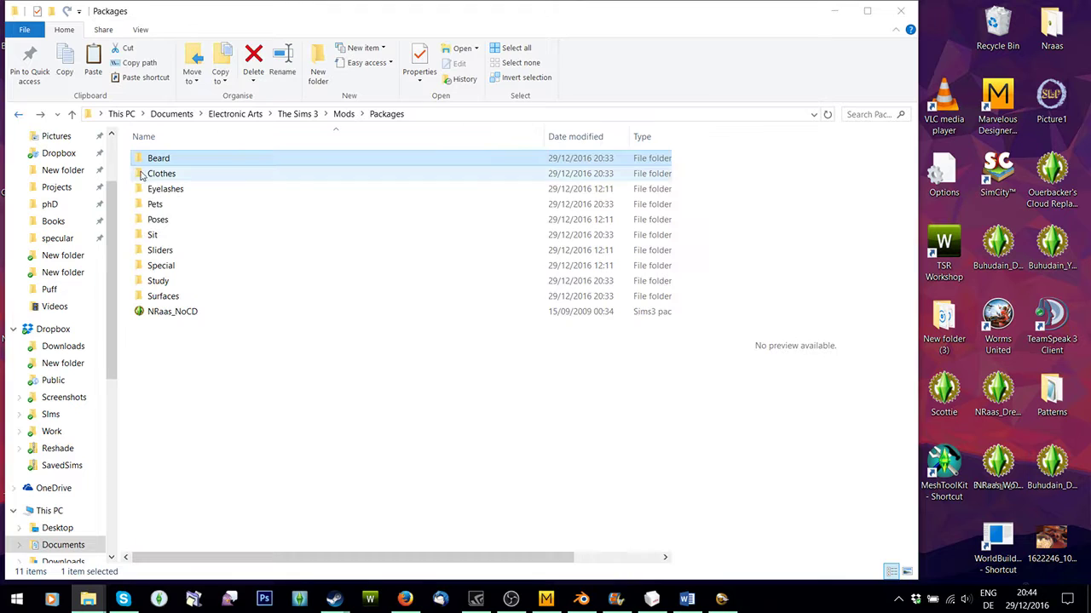
double_click(159, 174)
double_click(156, 159)
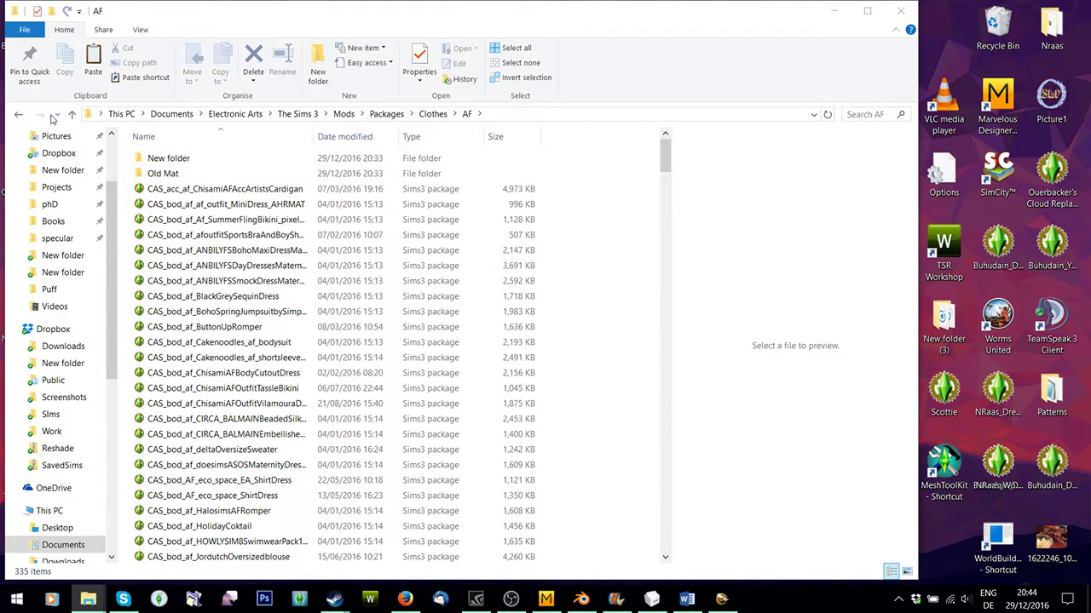
key("BackSpace")
double_click(145, 174)
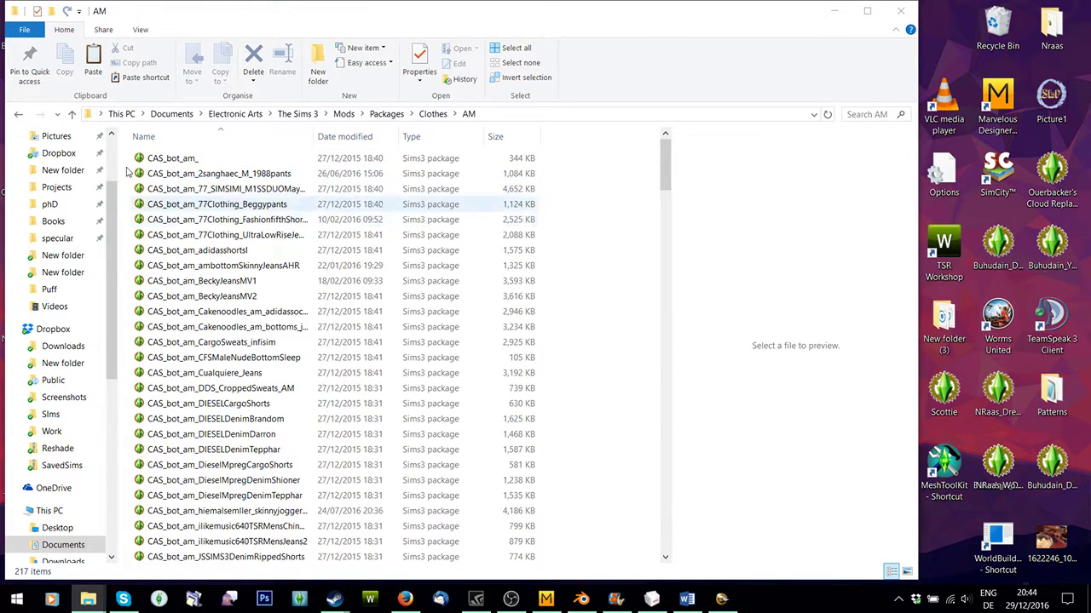
left_click(17, 115)
left_click(16, 115)
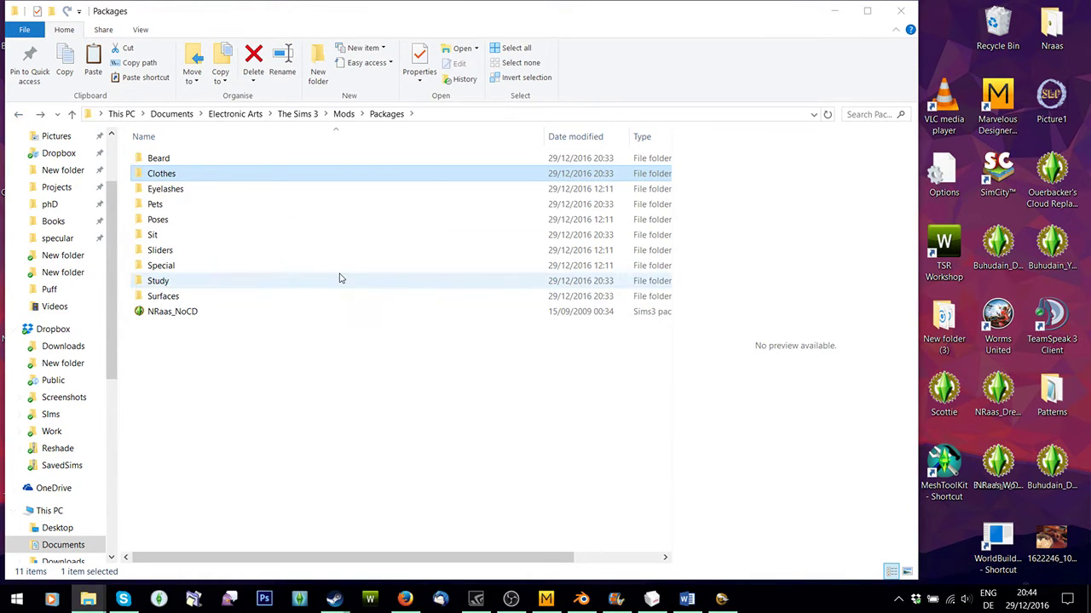
left_click(317, 452)
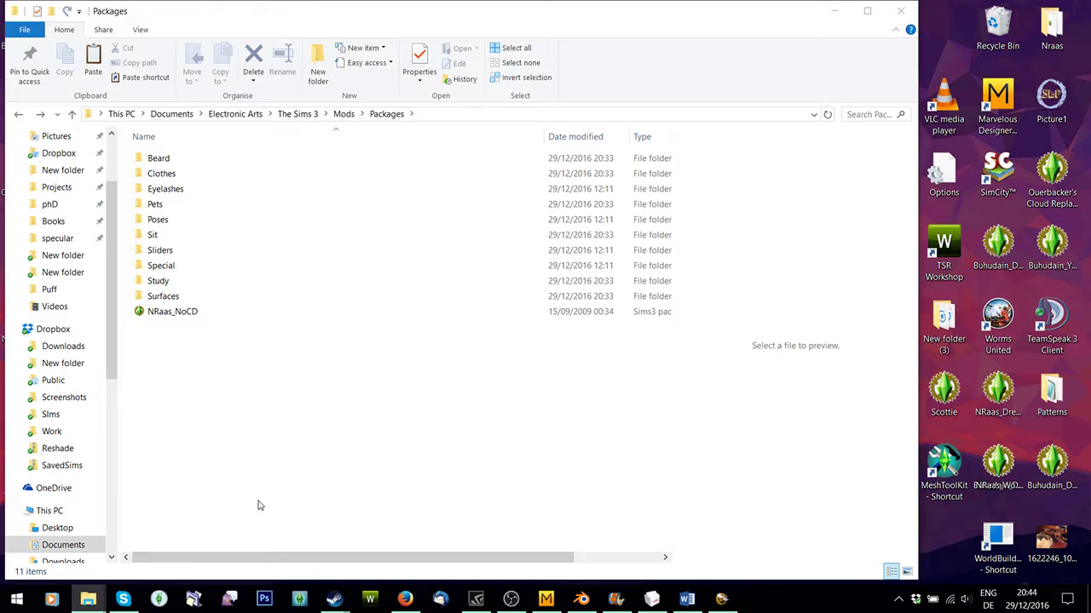
Launch CC Magic, examine the Legacy set with its Poses, AF and Clothes branches collapsed, and close the program.
left_click(159, 600)
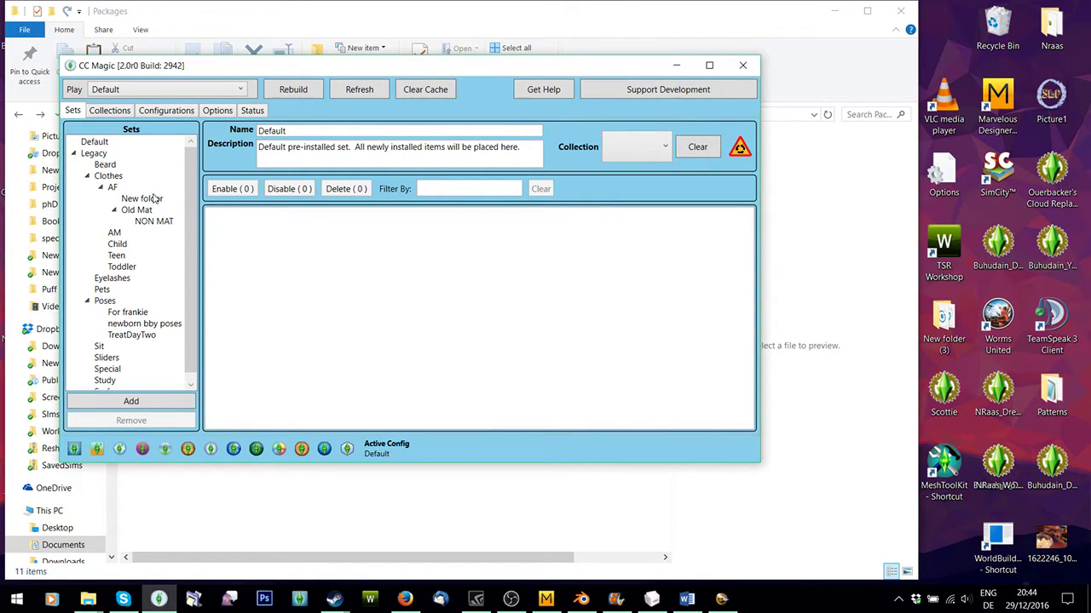
left_click(95, 154)
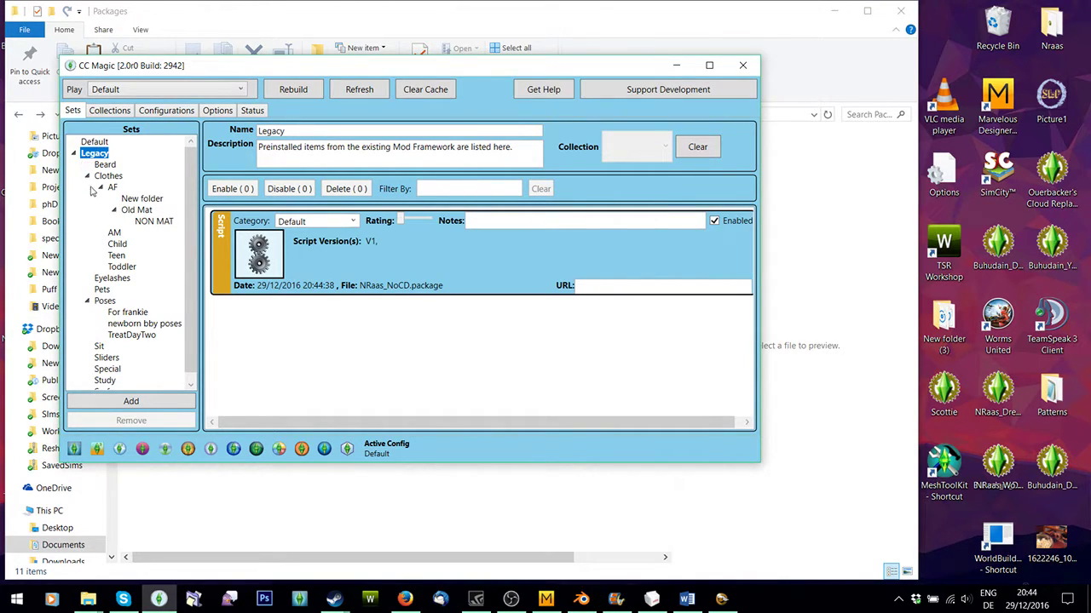
scroll(128, 283, "down", 1)
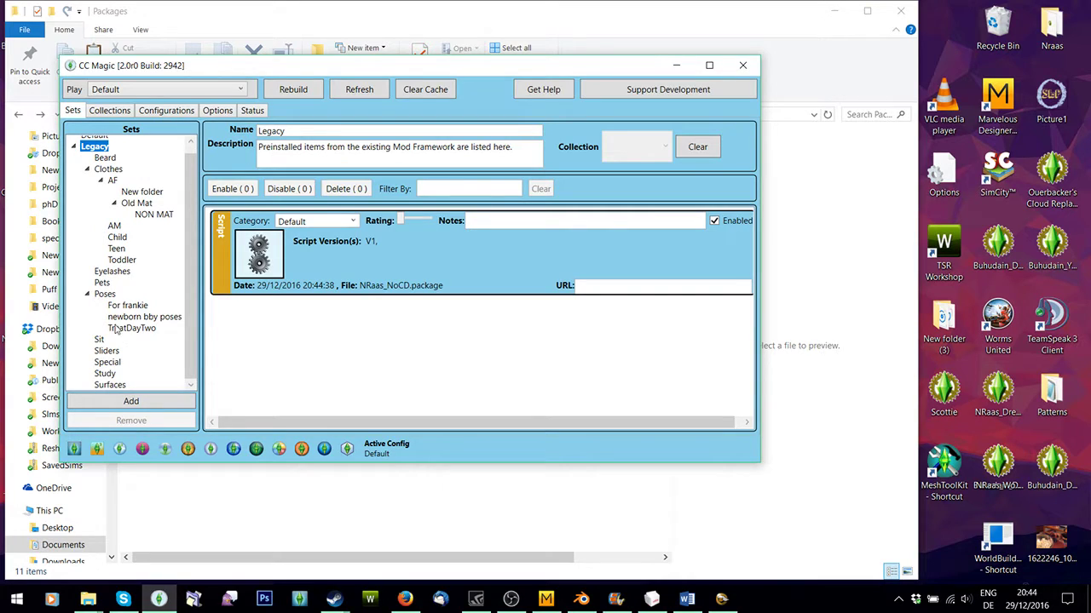
left_click(87, 294)
left_click(100, 187)
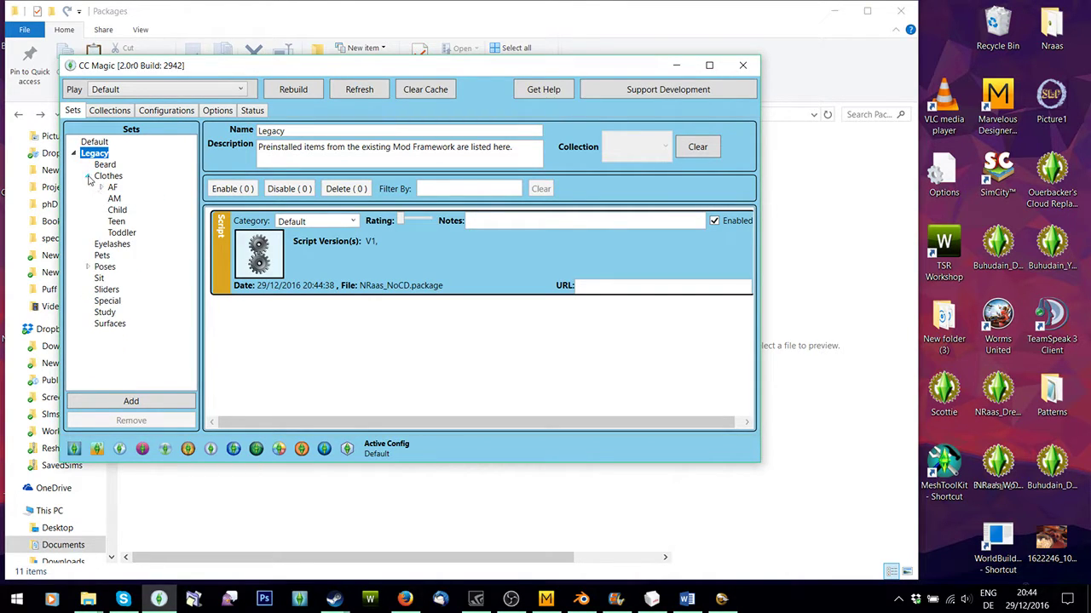
left_click(87, 176)
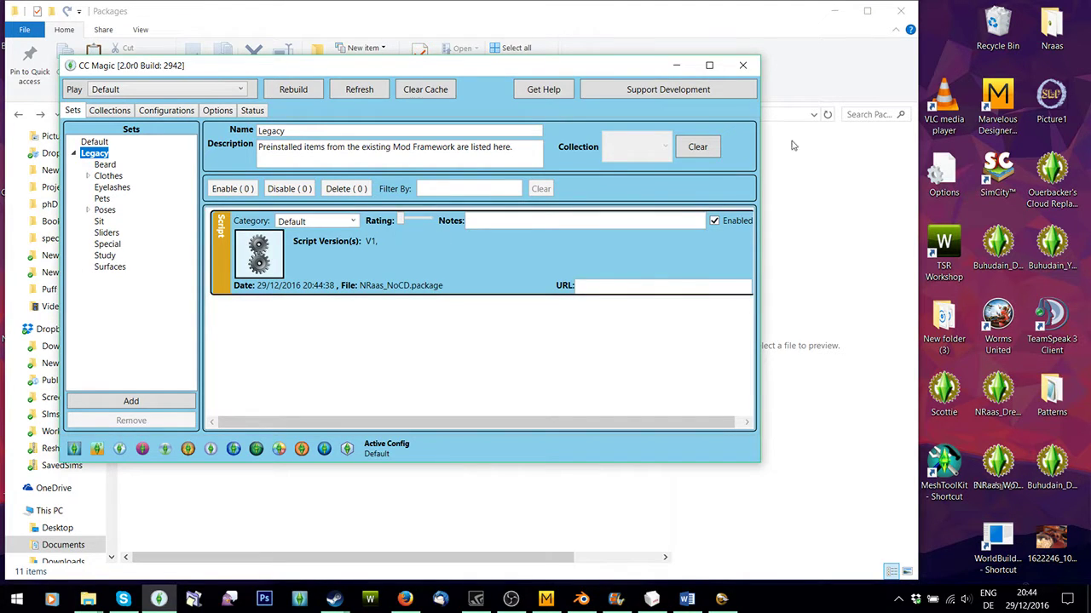
left_click(743, 67)
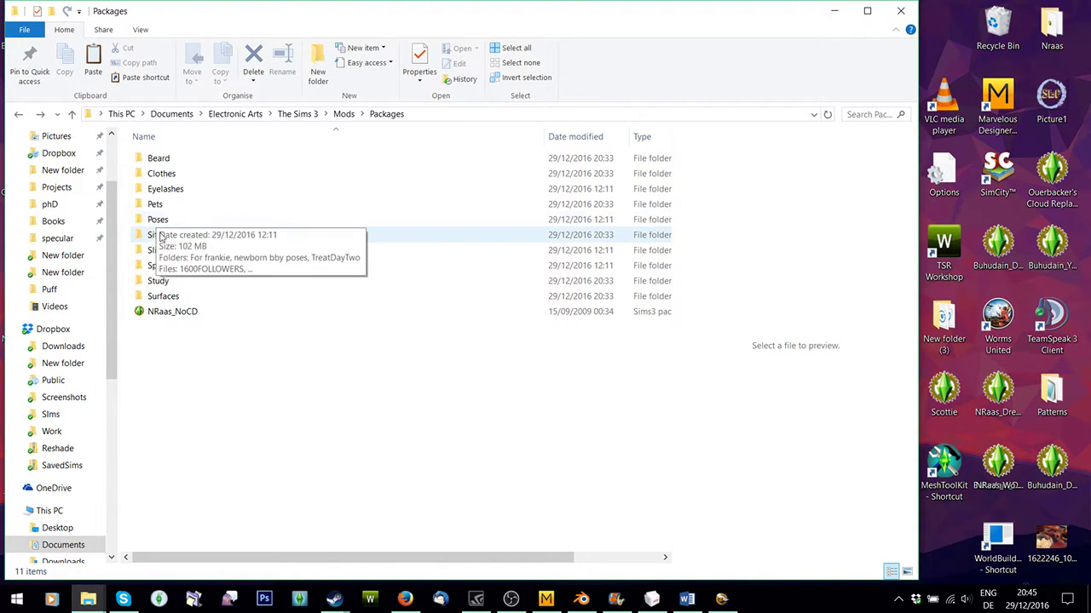
Cut the Beard, Clothes, Eyelashes, Pets, Sit, Study and Surfaces folders from the Packages folder.
left_click(154, 235)
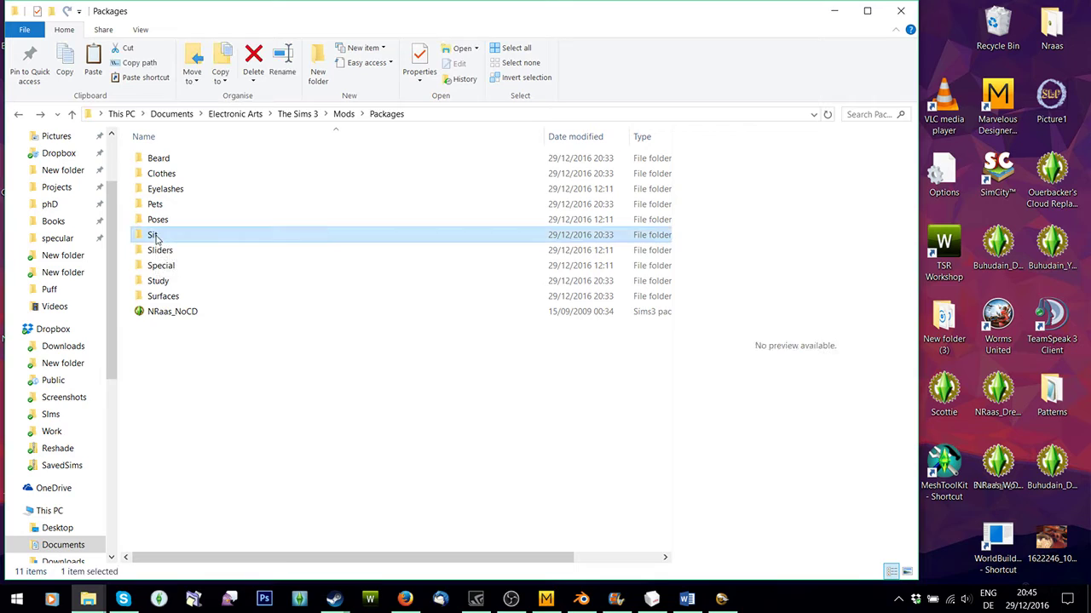
left_click(159, 282, "ctrl")
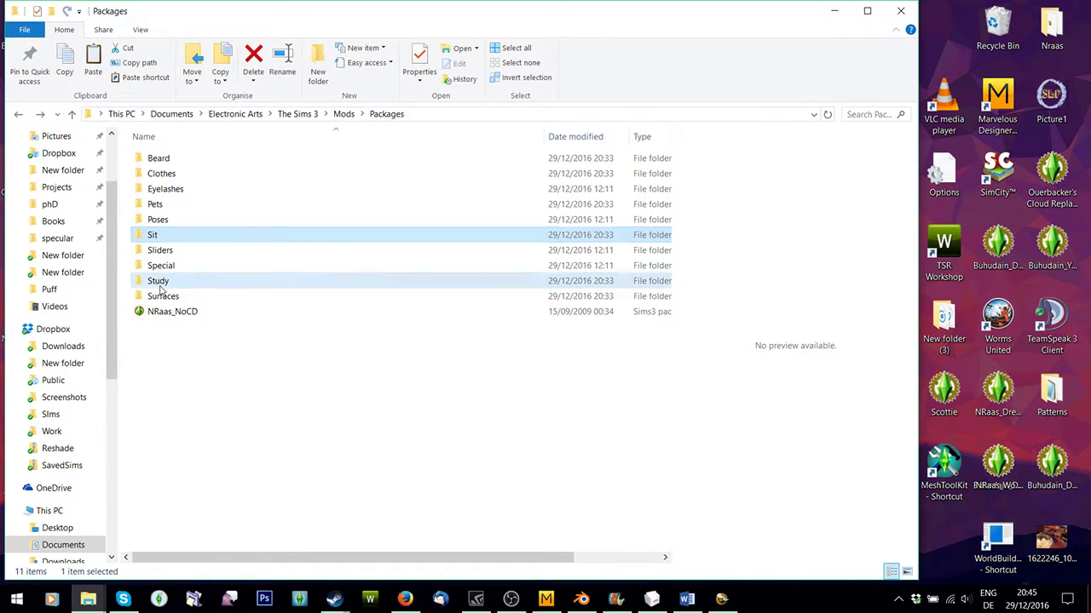
left_click(161, 297, "ctrl")
left_click(167, 209, "ctrl")
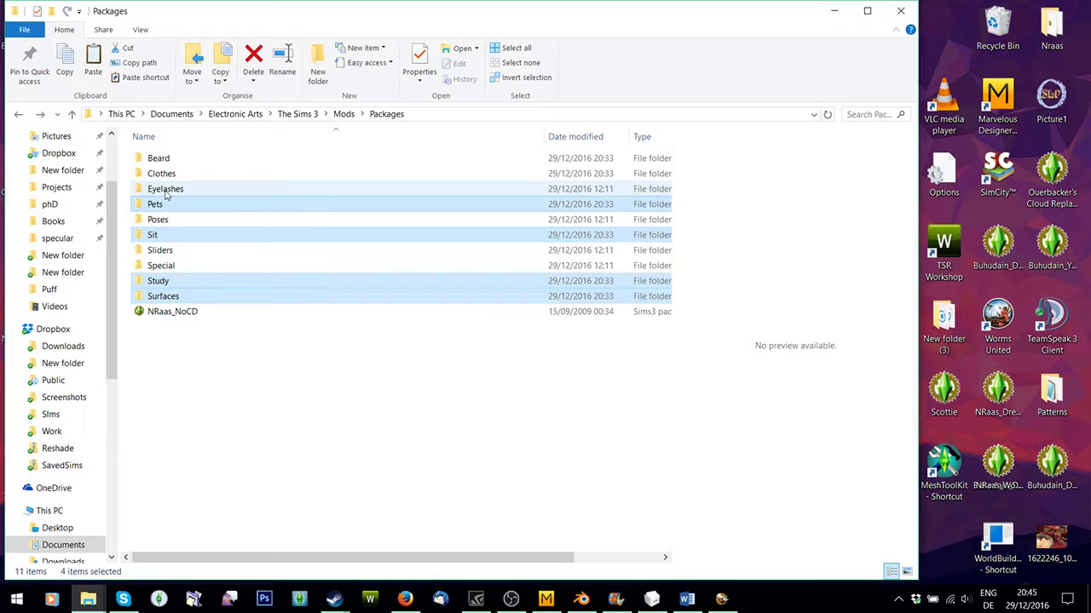
left_click(169, 189, "ctrl")
left_click(166, 174, "ctrl")
left_click(166, 158, "ctrl")
right_click(183, 177)
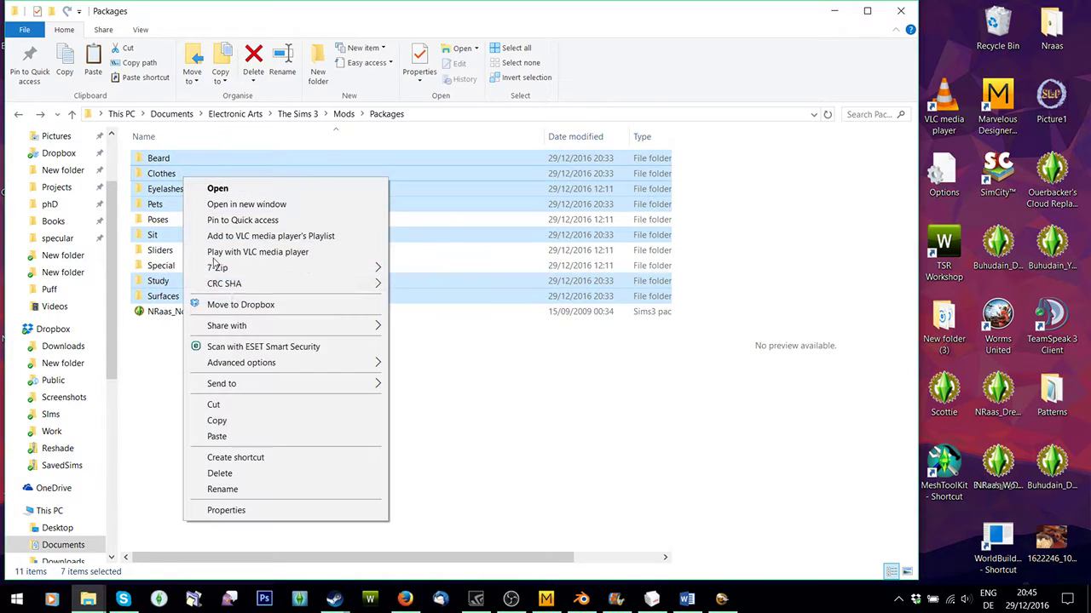
left_click(261, 405)
Create a new folder on the desktop with its default name and open it.
left_click(942, 38)
right_click(941, 39)
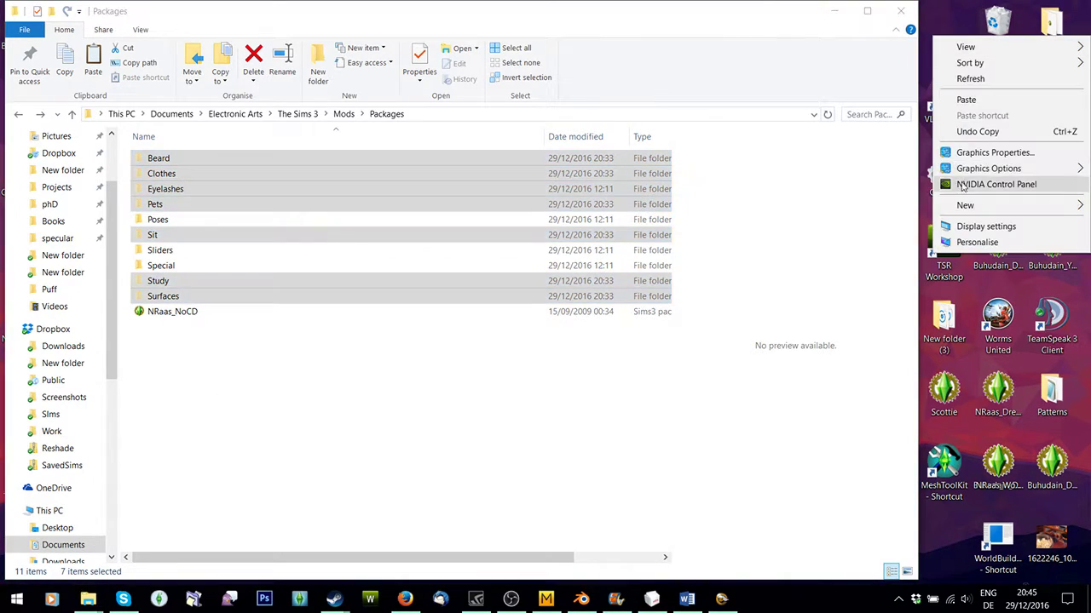
mouse_move(967, 206)
left_click(851, 214)
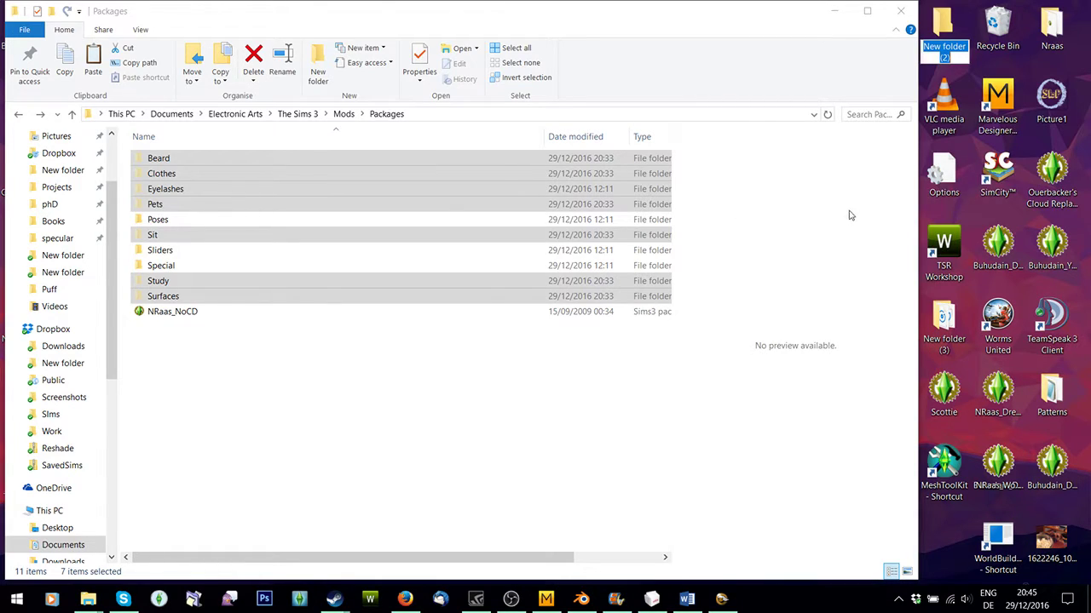
double_click(941, 38)
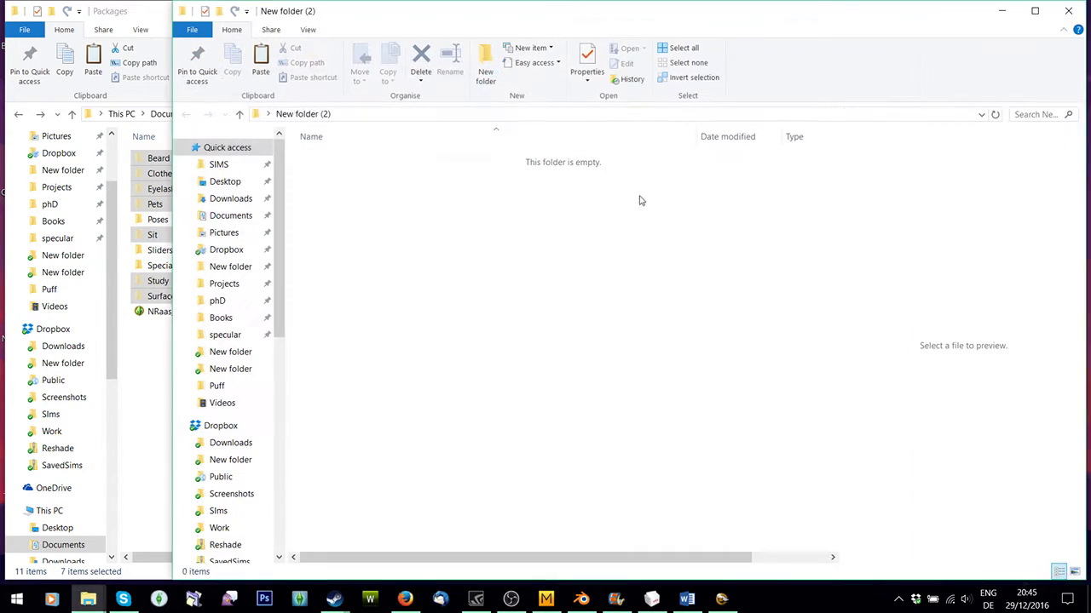
Paste the seven cut folders into the new desktop folder and shift its window to uncover the Packages contents.
right_click(669, 245)
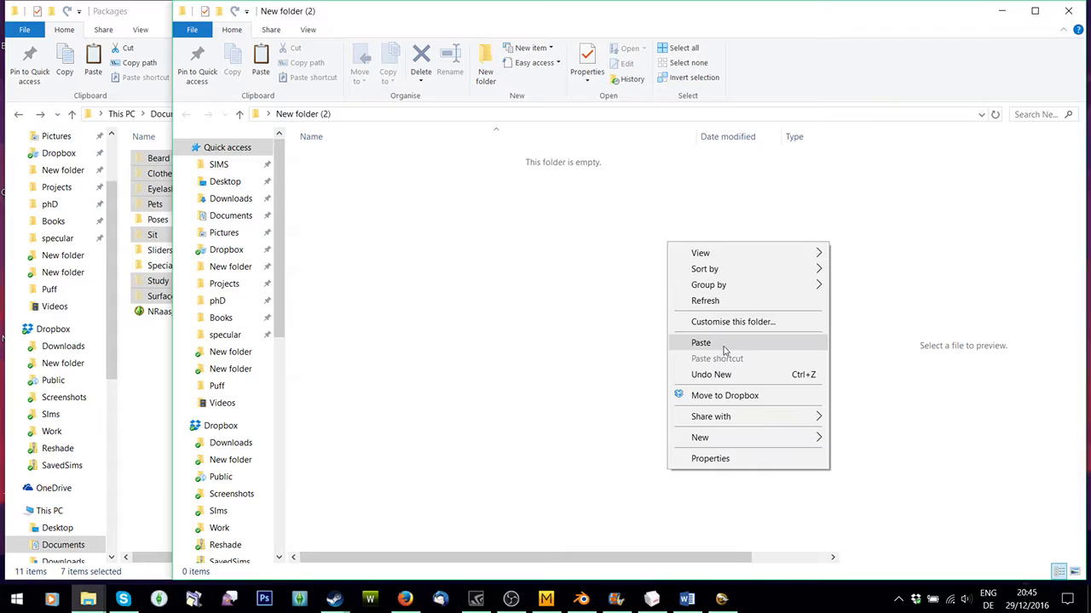
left_click(701, 343)
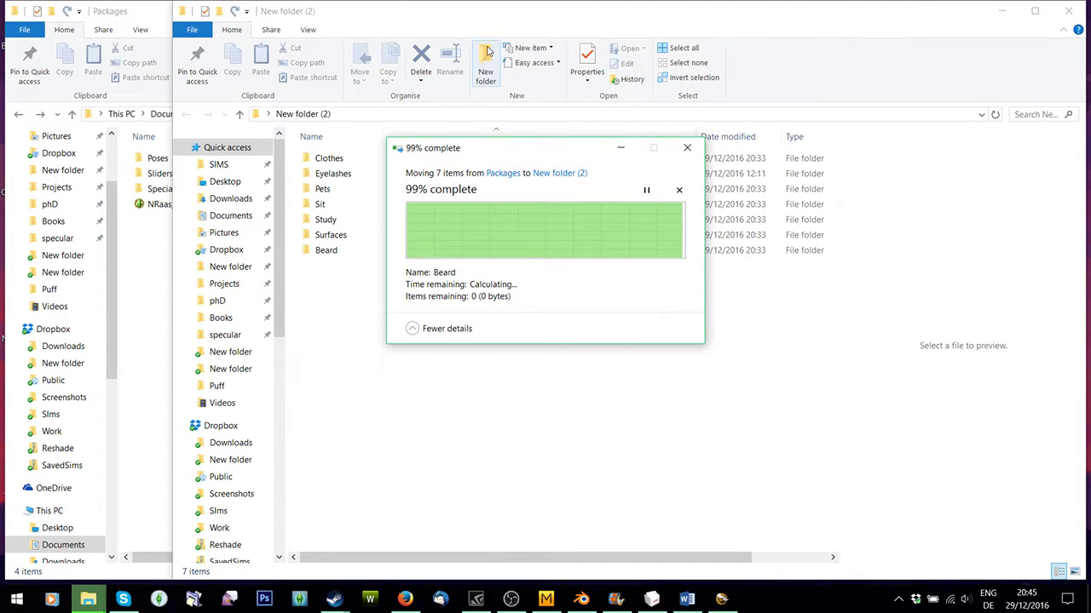
left_click_drag(444, 20, 645, 41)
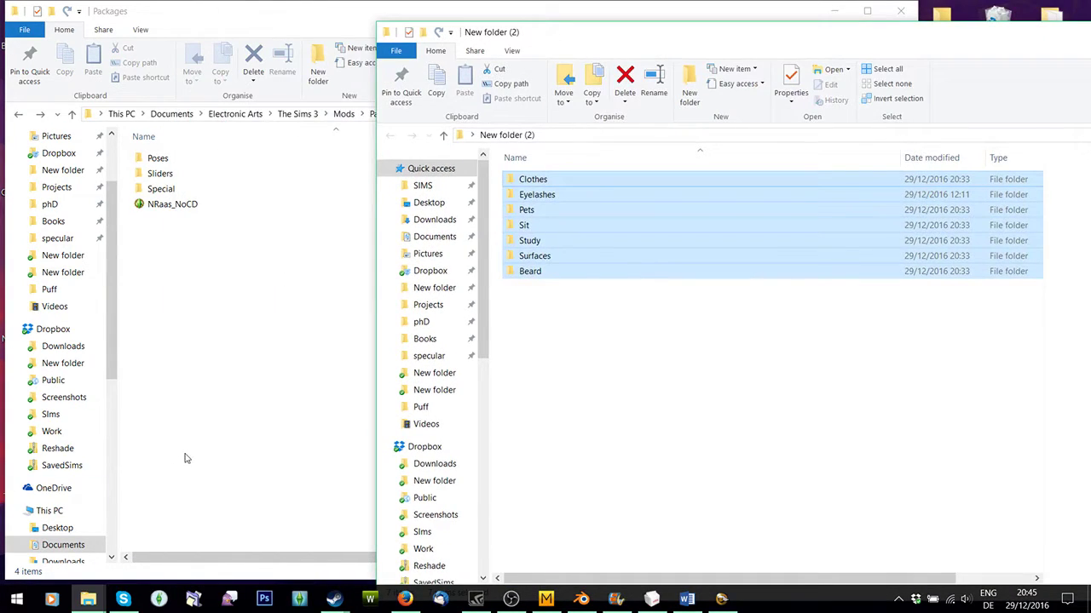
Launch CC Magic again, make its window taller, and add a subset named CAS under the Default set.
left_click(159, 599)
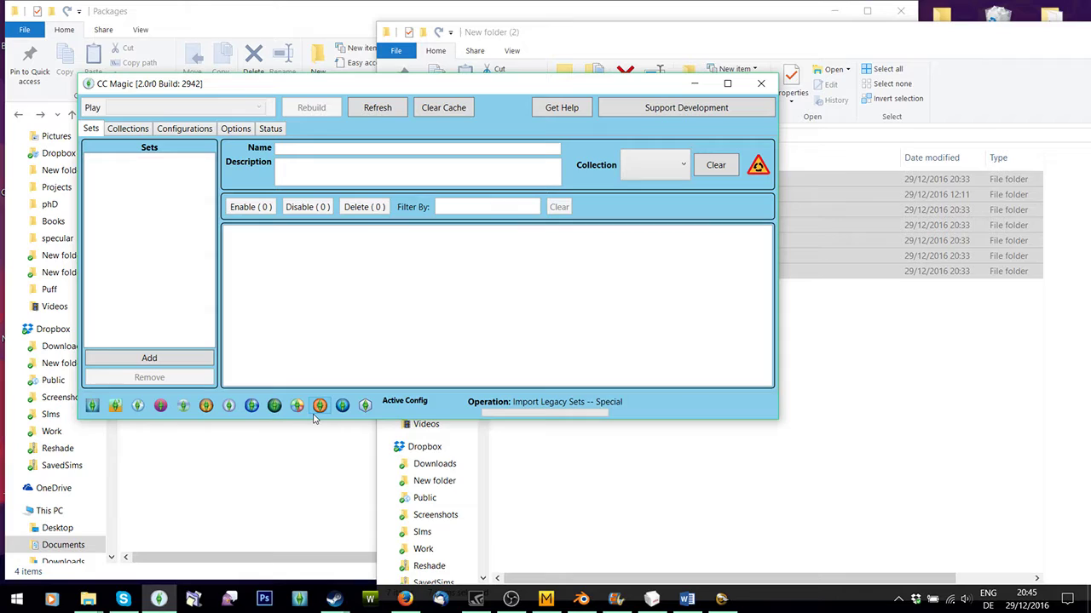
left_click_drag(308, 421, 305, 513)
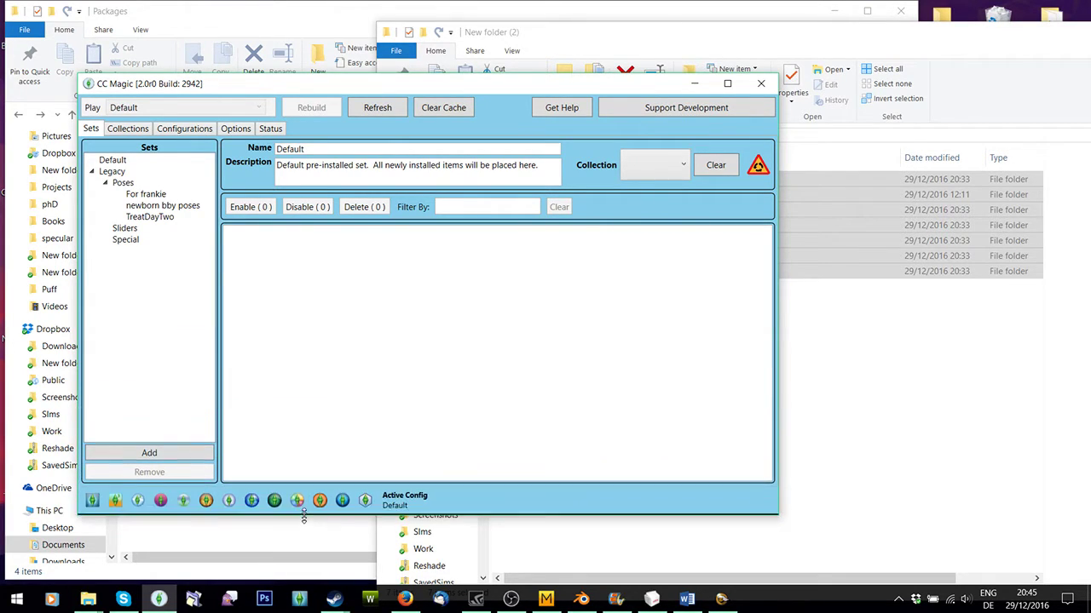
left_click(111, 161)
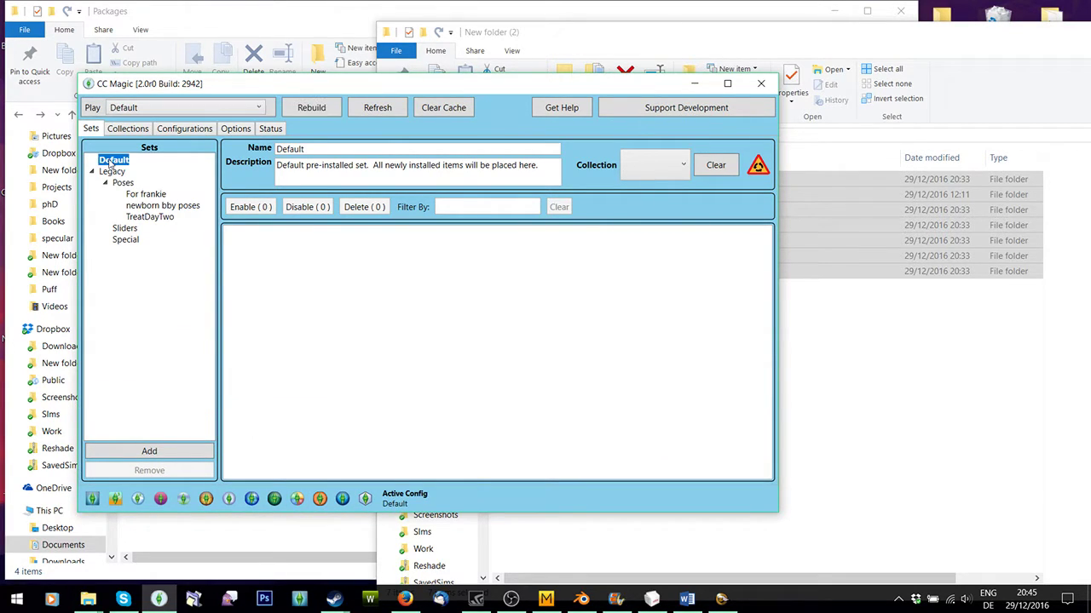
left_click(176, 459)
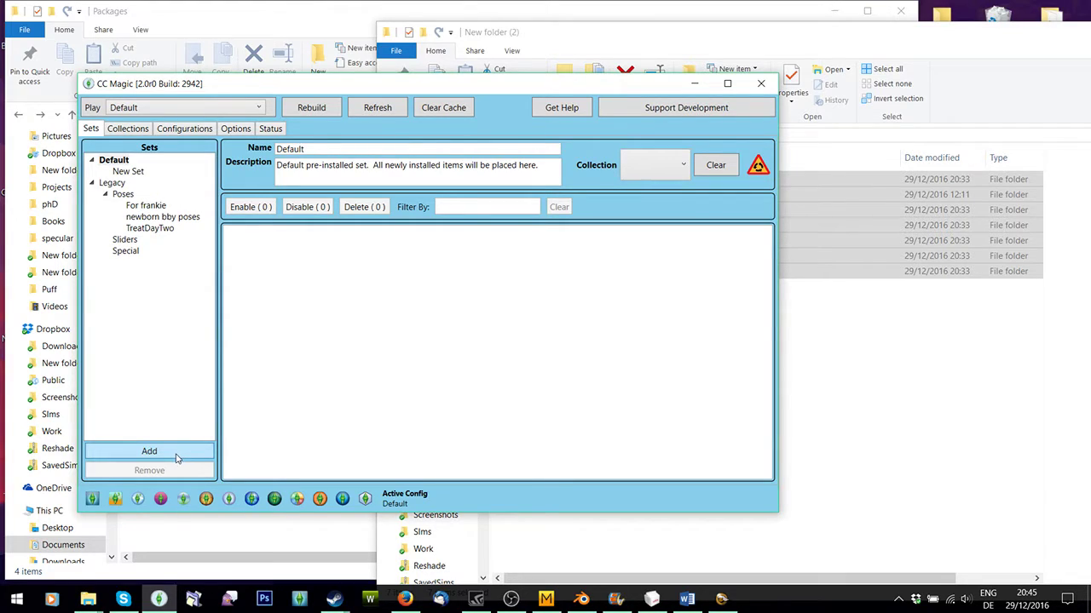
left_click(132, 172)
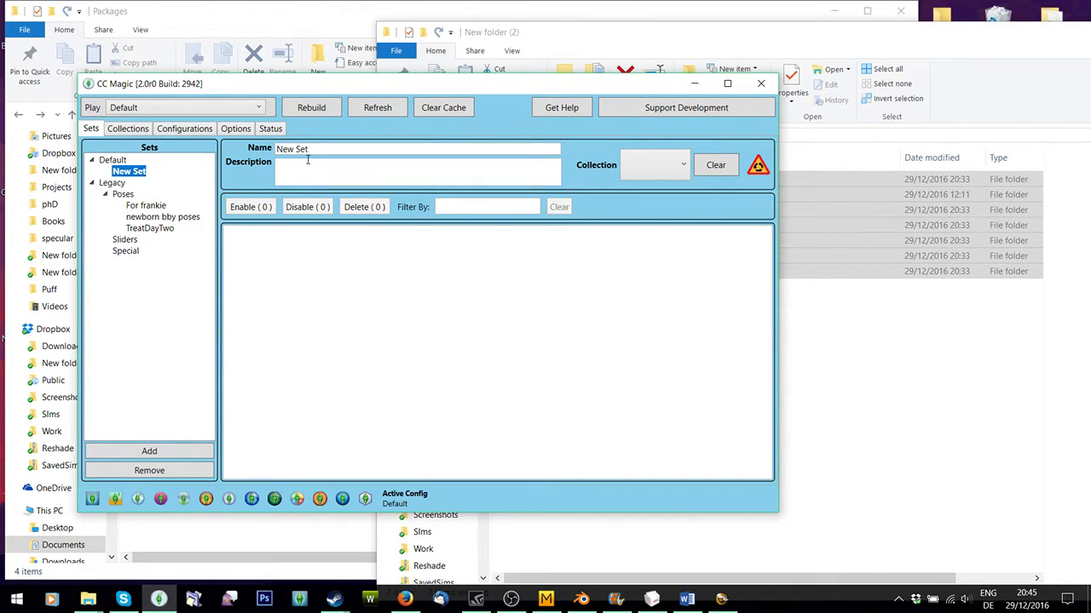
left_click_drag(313, 151, 236, 164)
type("C")
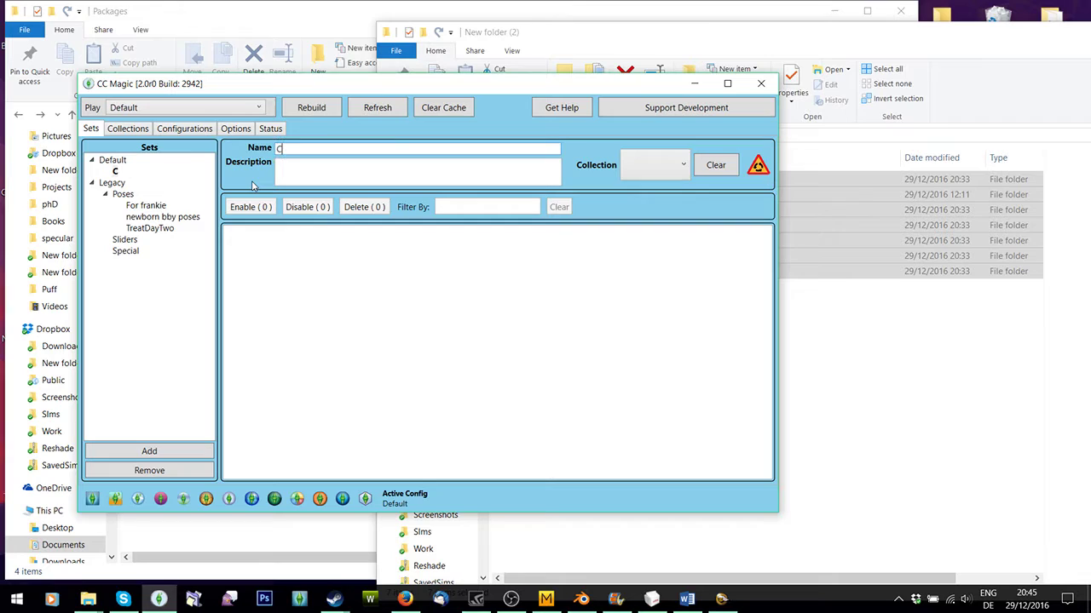
type("AS")
key("Return")
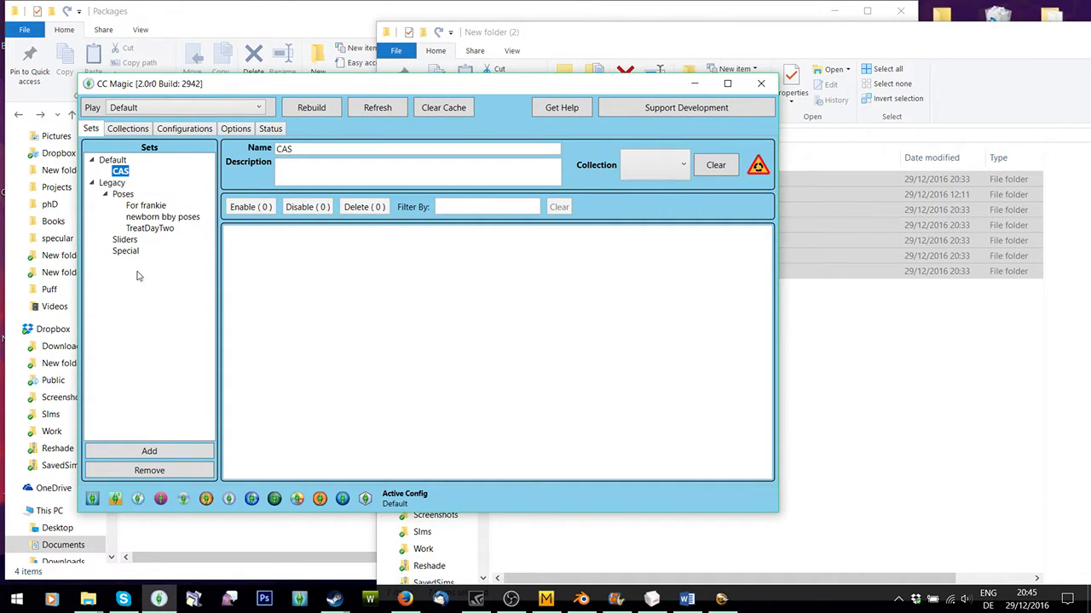
Add a subset named Clothes under the CAS set.
left_click(127, 449)
left_click(147, 186)
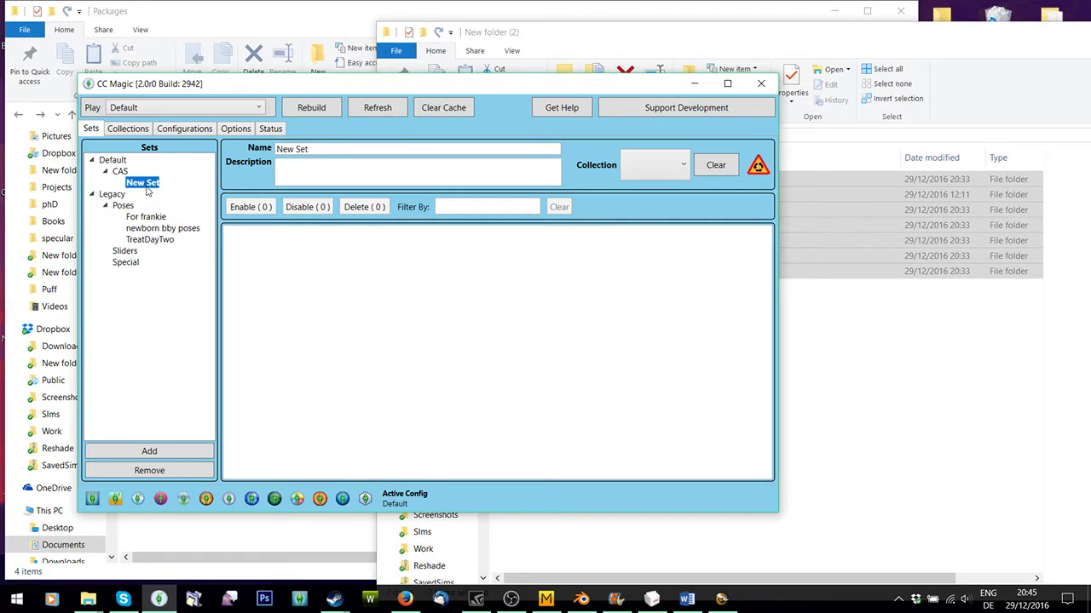
left_click(324, 149)
type("Clothes")
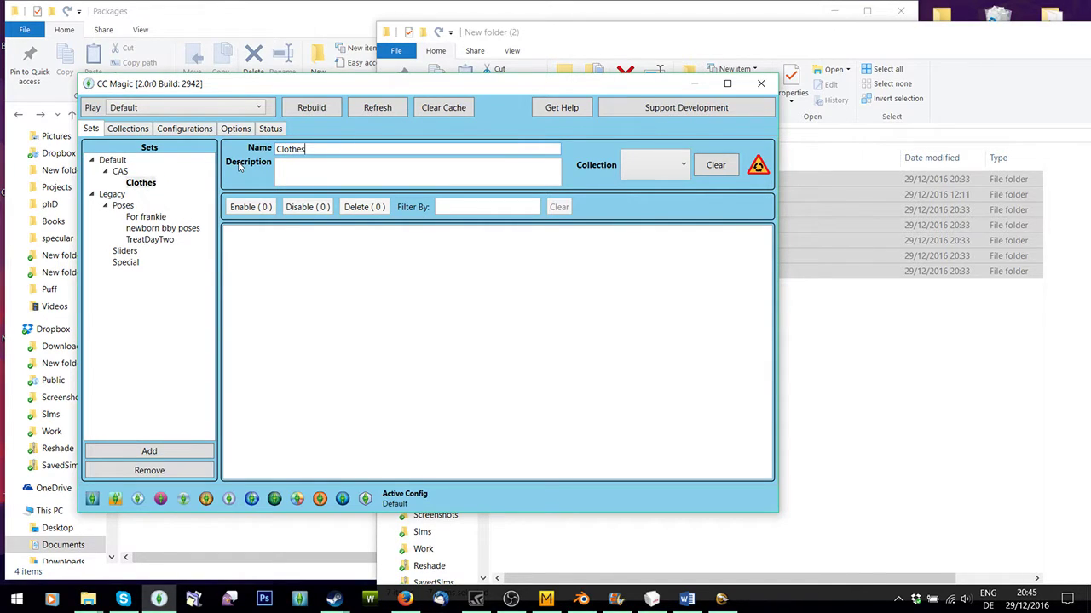
Add a subset named AF under the Clothes set.
left_click(143, 184)
left_click(150, 451)
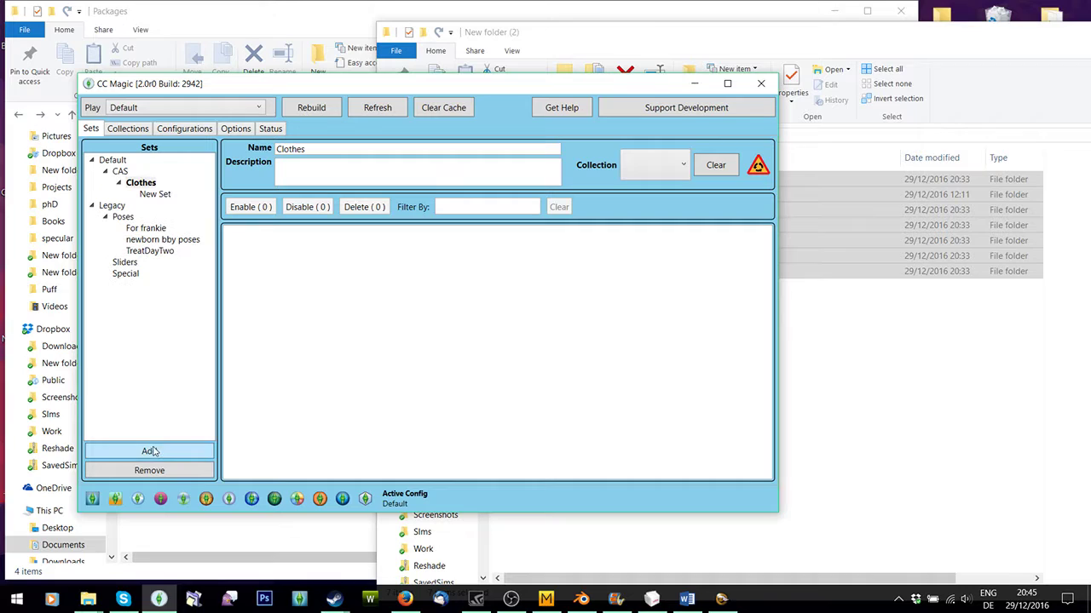
left_click(162, 196)
key("Tab")
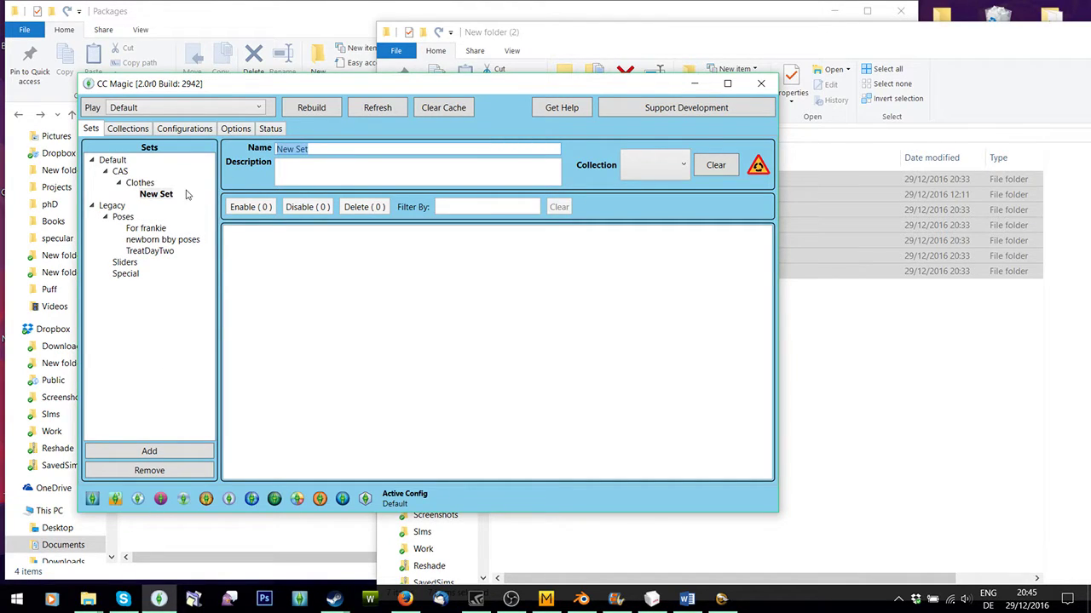
type("AF")
Add another new subset under the Clothes set, alongside AF.
left_click(141, 182)
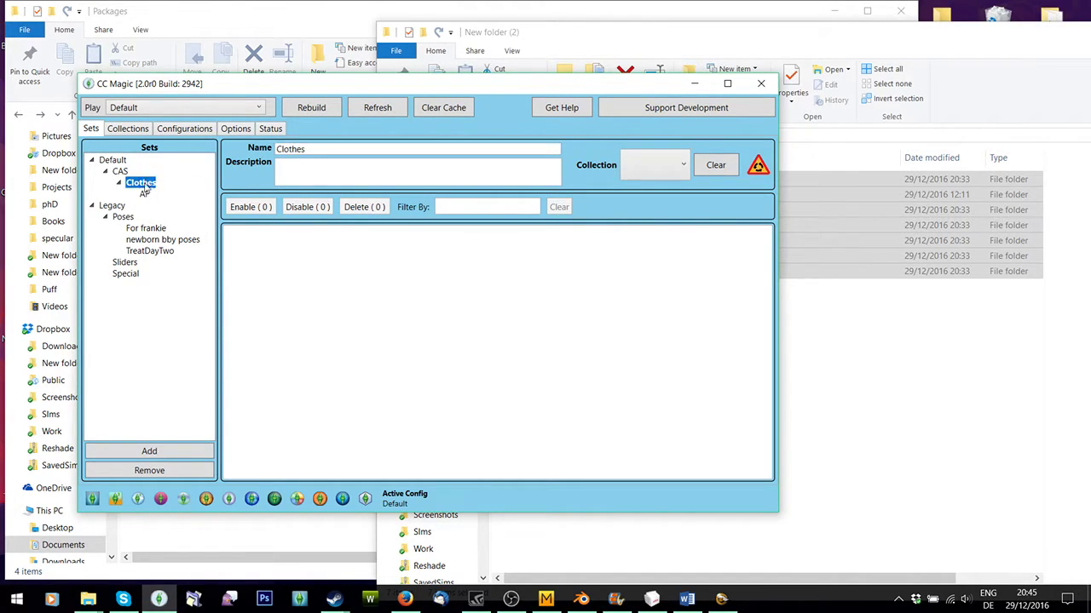
left_click(150, 451)
left_click_drag(310, 149, 258, 149)
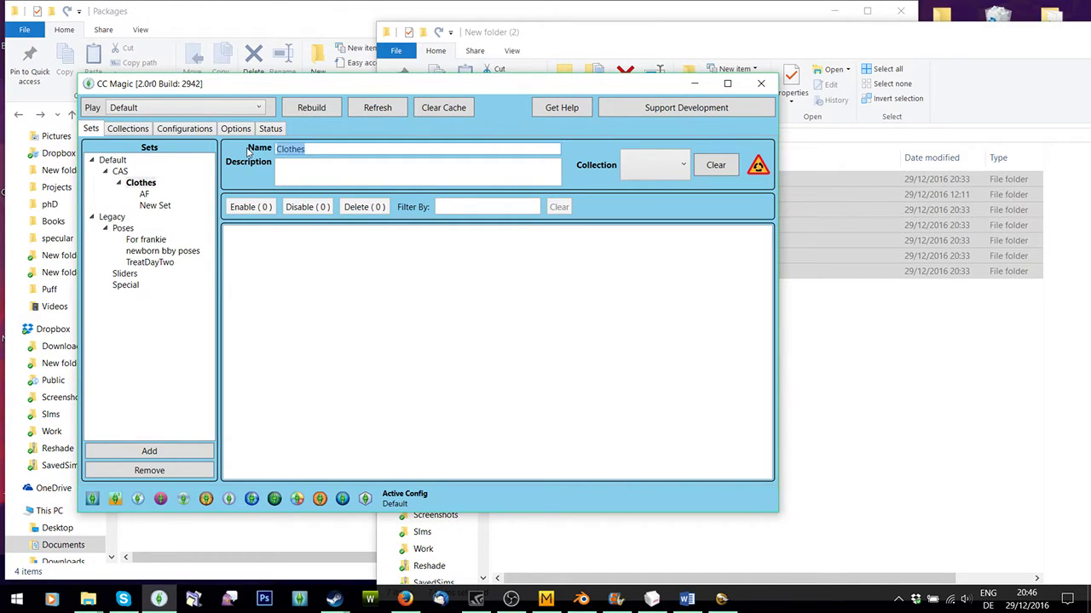
type("AM")
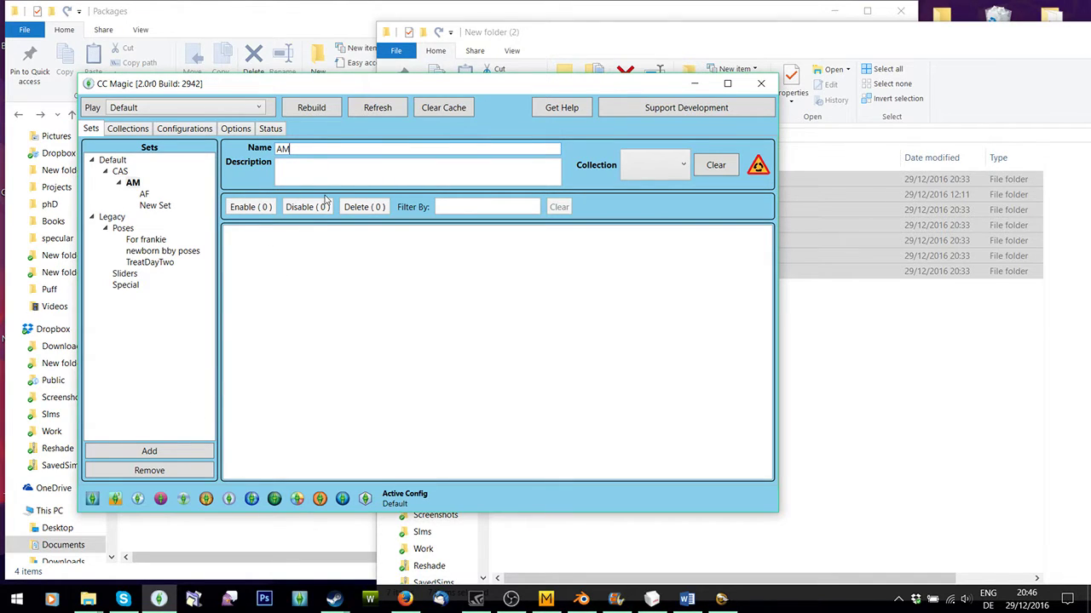
key("BackSpace")
key("BackSpace")
type("Clothes")
Rename the new subset under Clothes as AM.
left_click(160, 208)
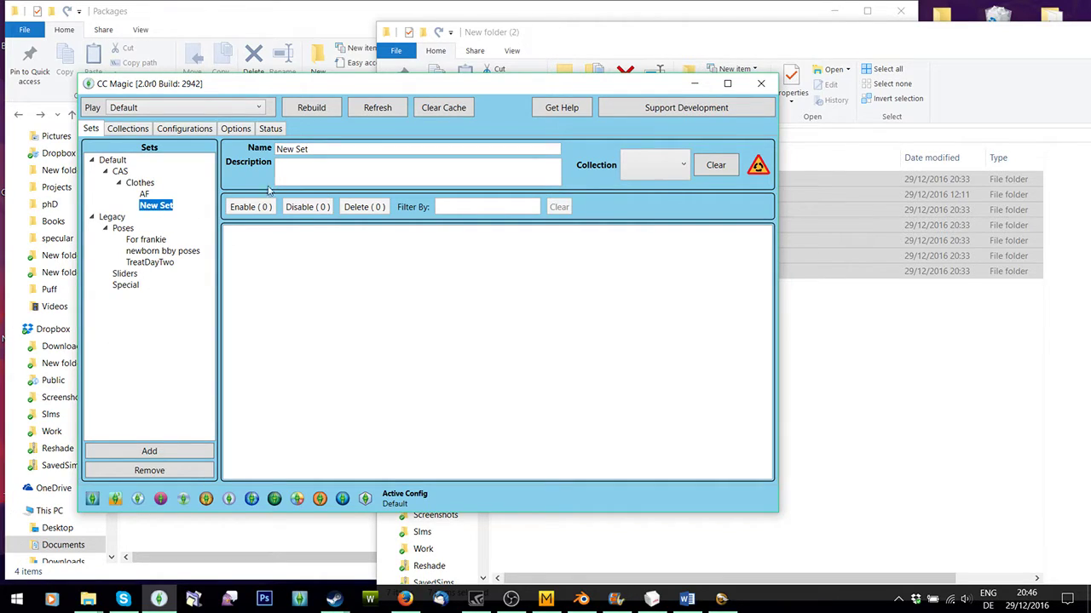
key("ctrl+a")
type("AM")
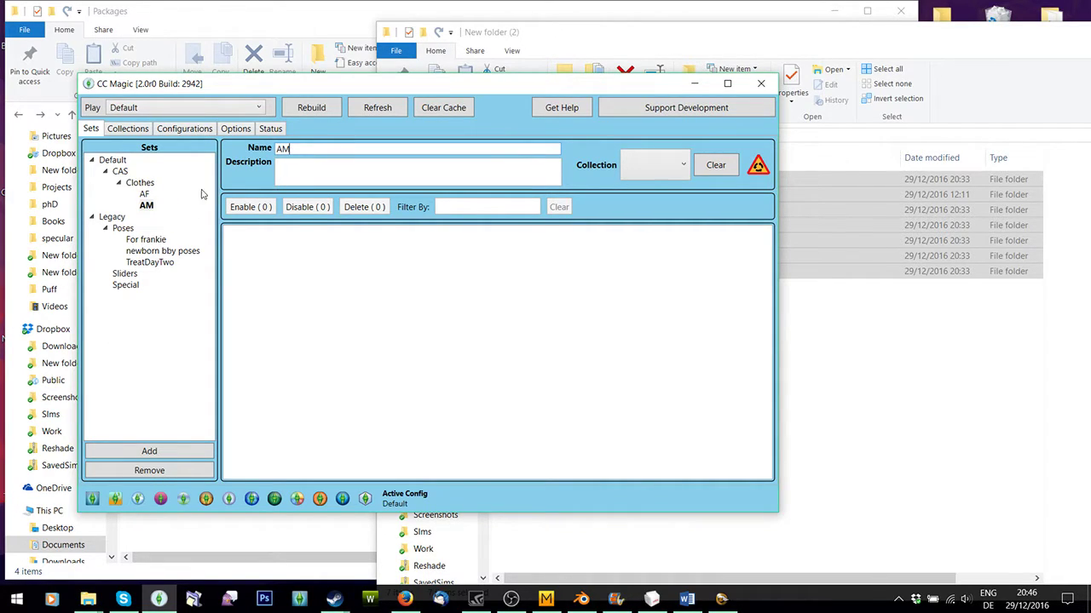
Add two more subsets under the Clothes set and name the first one Kids.
left_click(150, 183)
left_click(142, 453)
left_click(141, 452)
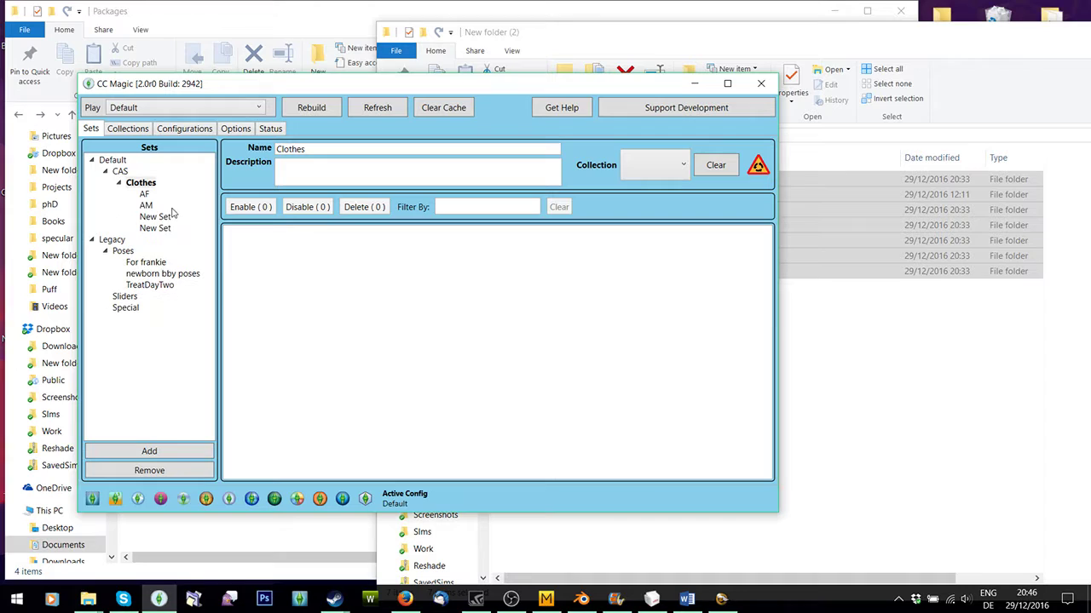
left_click(166, 217)
key("ctrl+a")
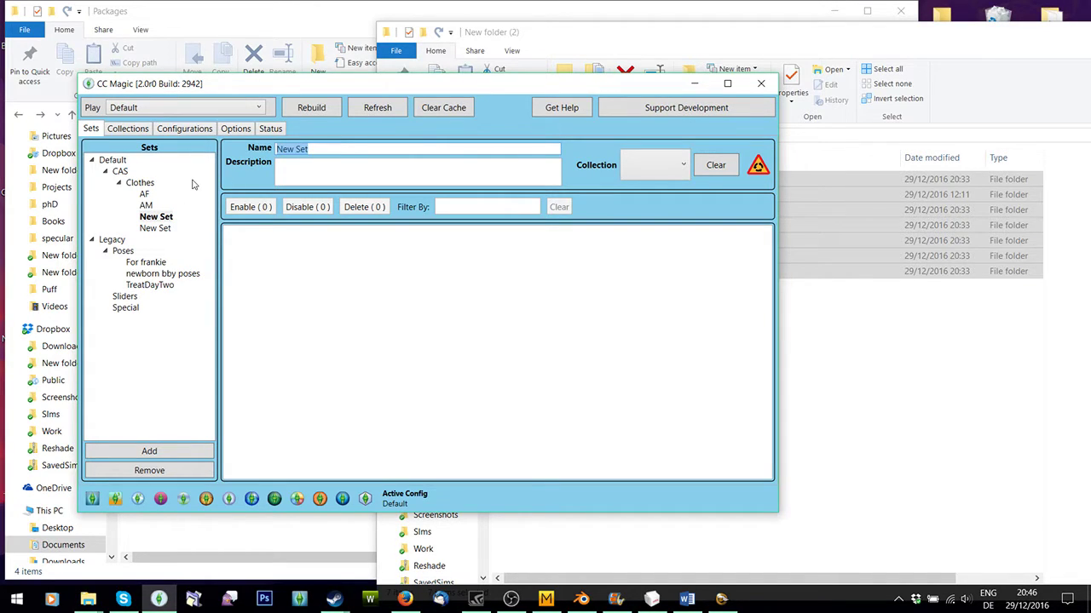
type("Kids")
Rename the remaining unnamed subset under Clothes as Tots.
left_click(158, 228)
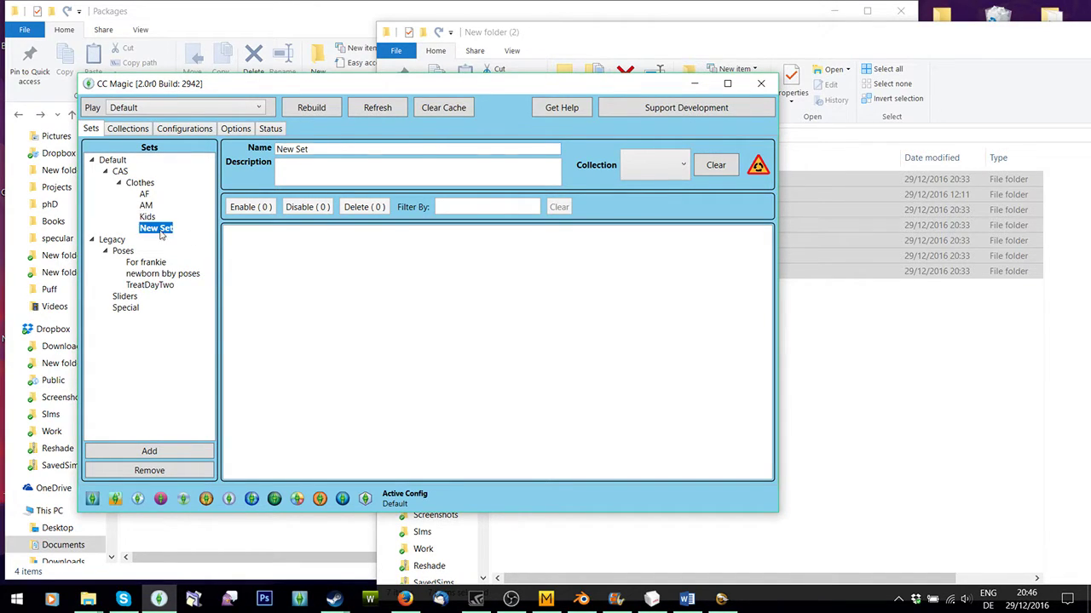
left_click(337, 146)
key("ctrl+a")
type("Tots")
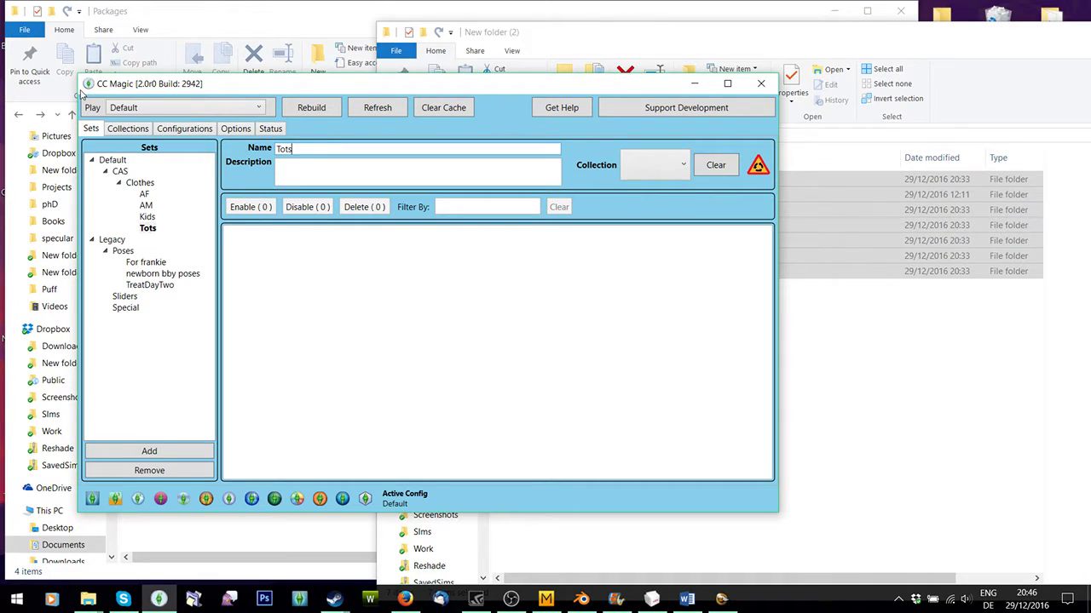
Add a subset named Teen under the Clothes set.
left_click(134, 185)
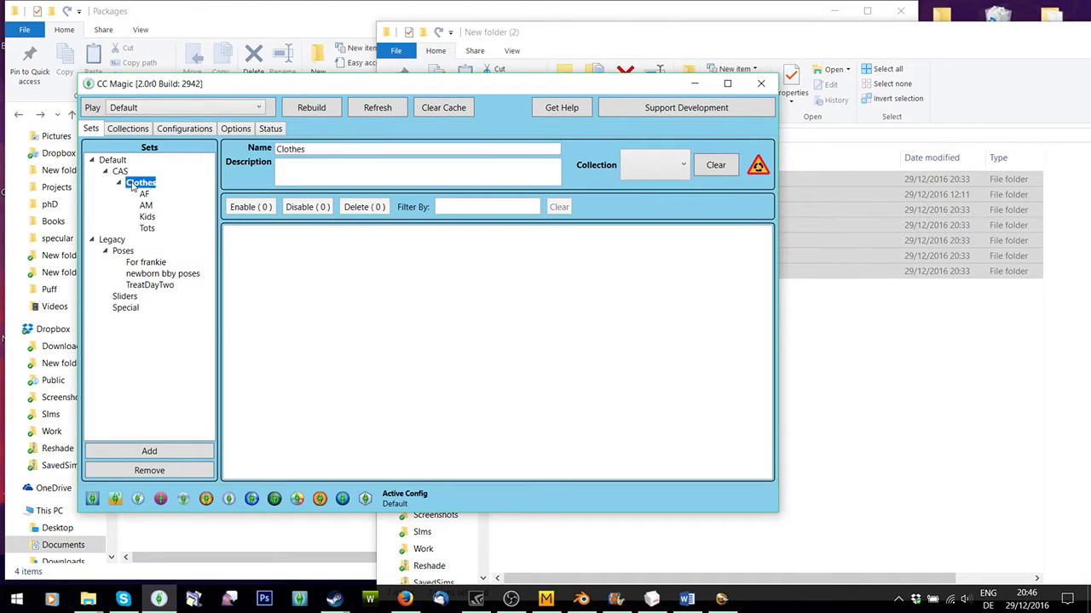
left_click(160, 454)
left_click(155, 241)
key("Tab")
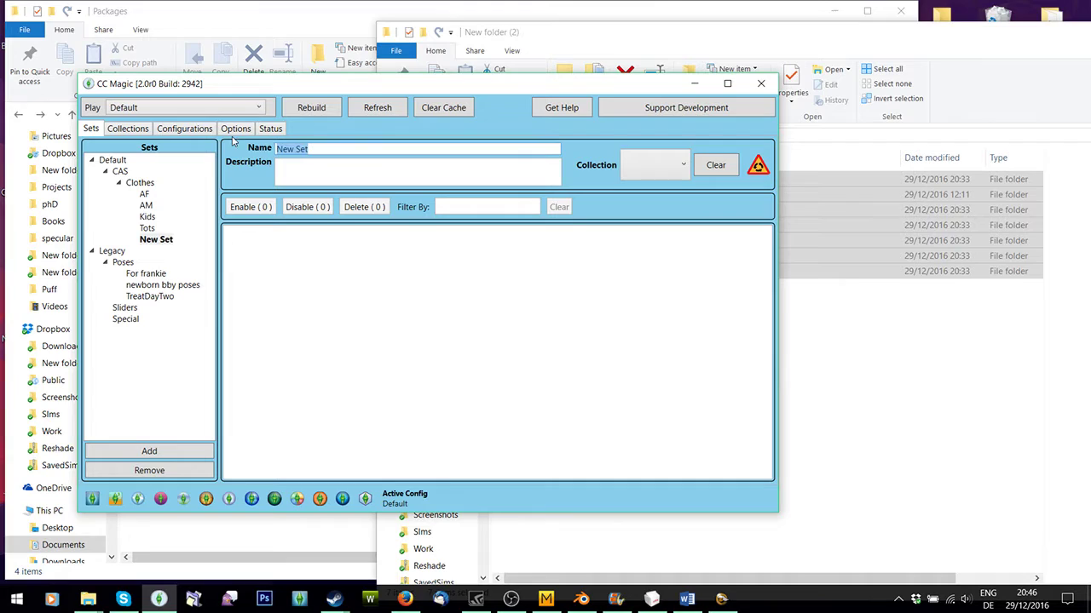
type("Teen")
Add a subset named Eyelashes directly under the CAS set.
left_click(120, 172)
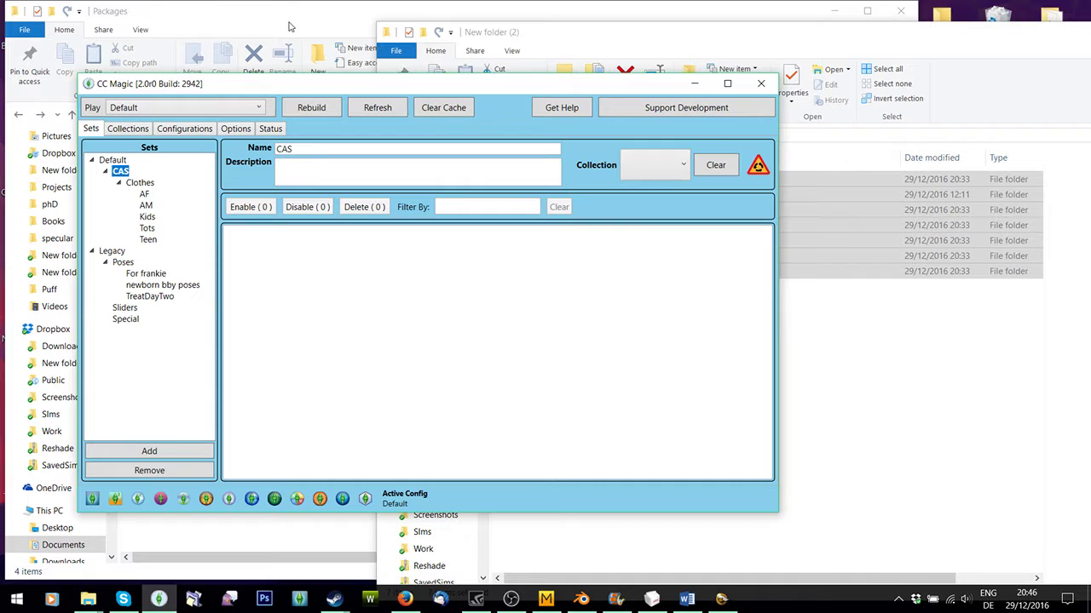
left_click_drag(298, 87, 338, 108)
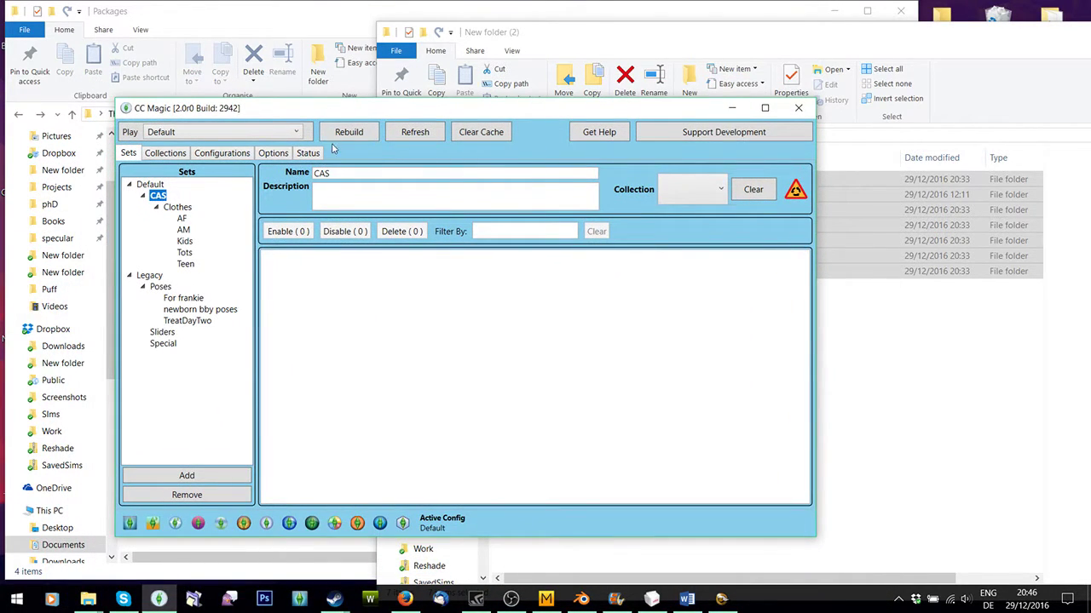
left_click(220, 477)
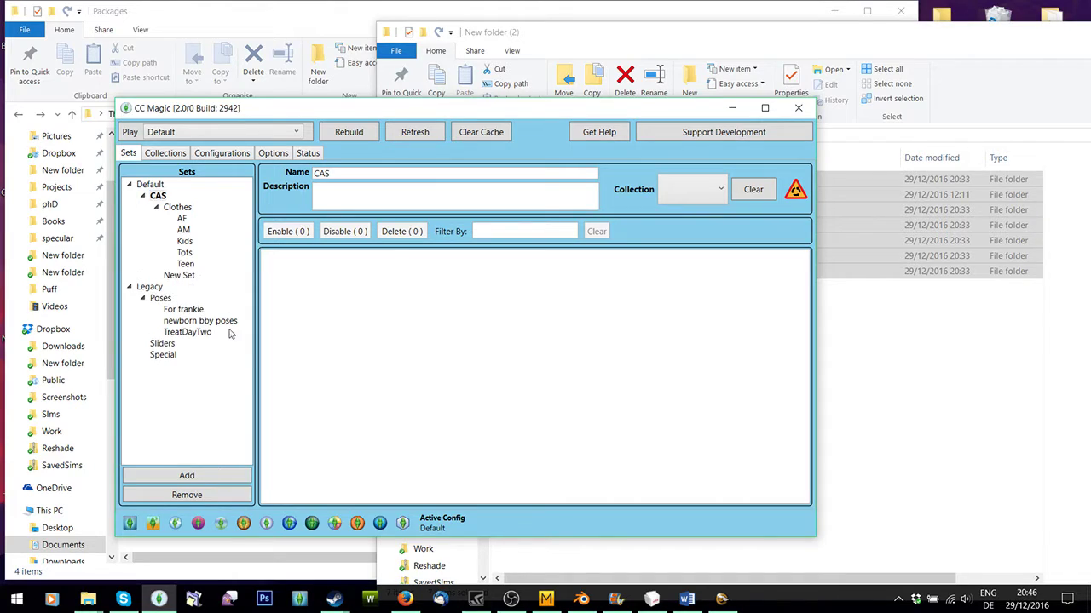
left_click(176, 276)
key("ctrl+a")
type("Eyel")
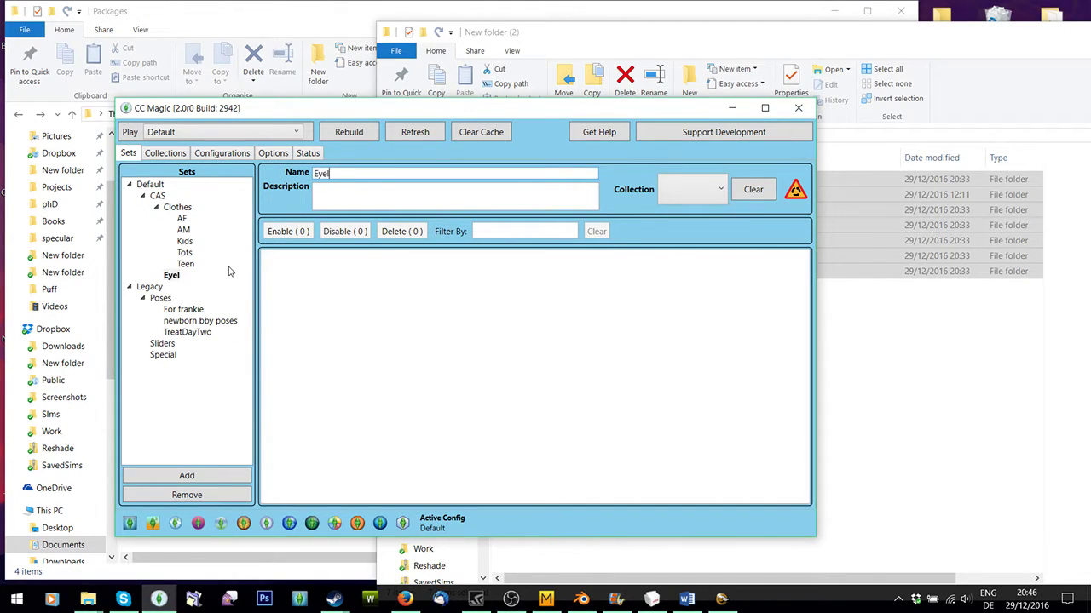
type("ashes")
Add a subset named Beards directly under the CAS set.
left_click(157, 196)
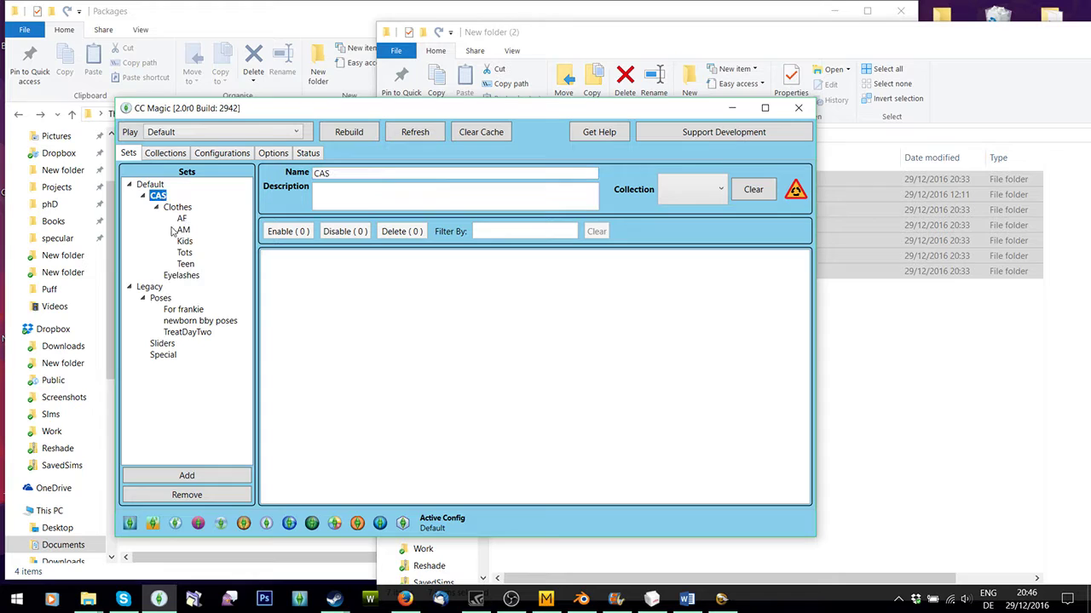
left_click(168, 482)
left_click_drag(361, 111, 388, 104)
left_click(220, 281)
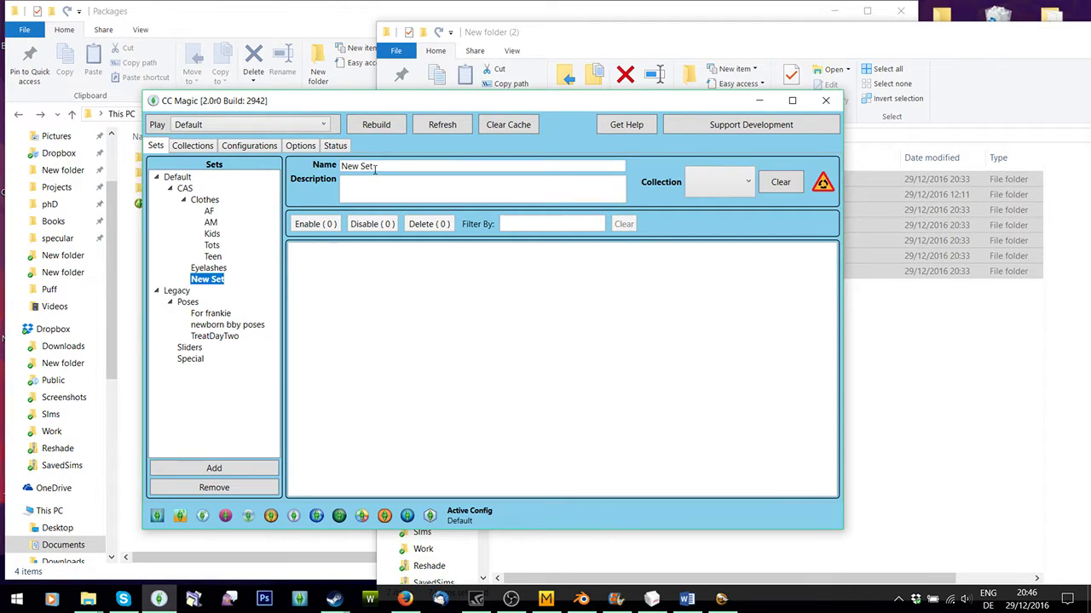
key("Tab")
type("Beards")
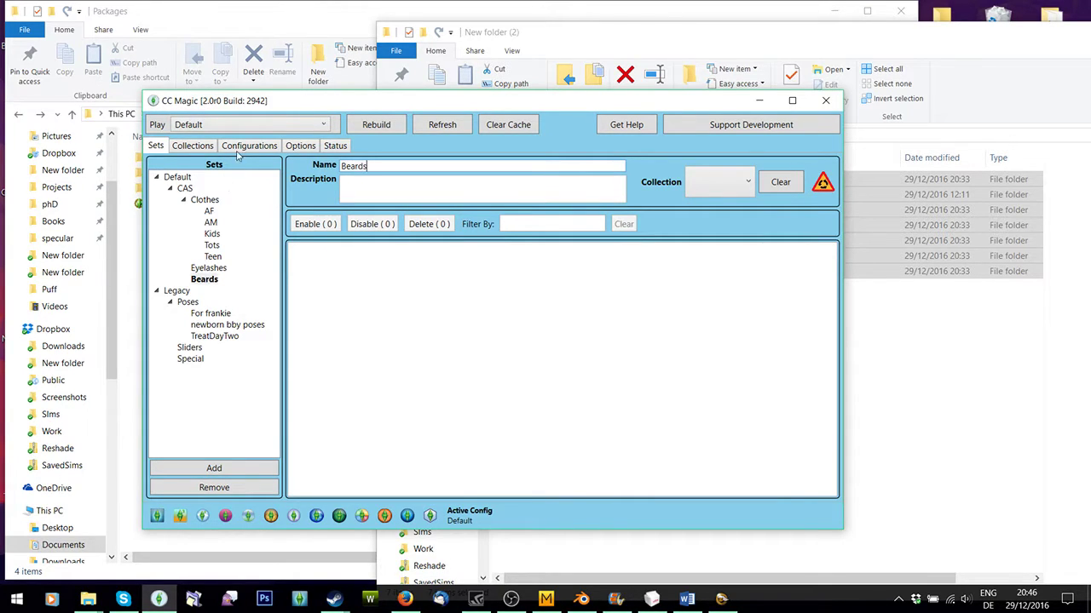
Add a subset named Objects directly under the Default set.
left_click_drag(337, 104, 356, 155)
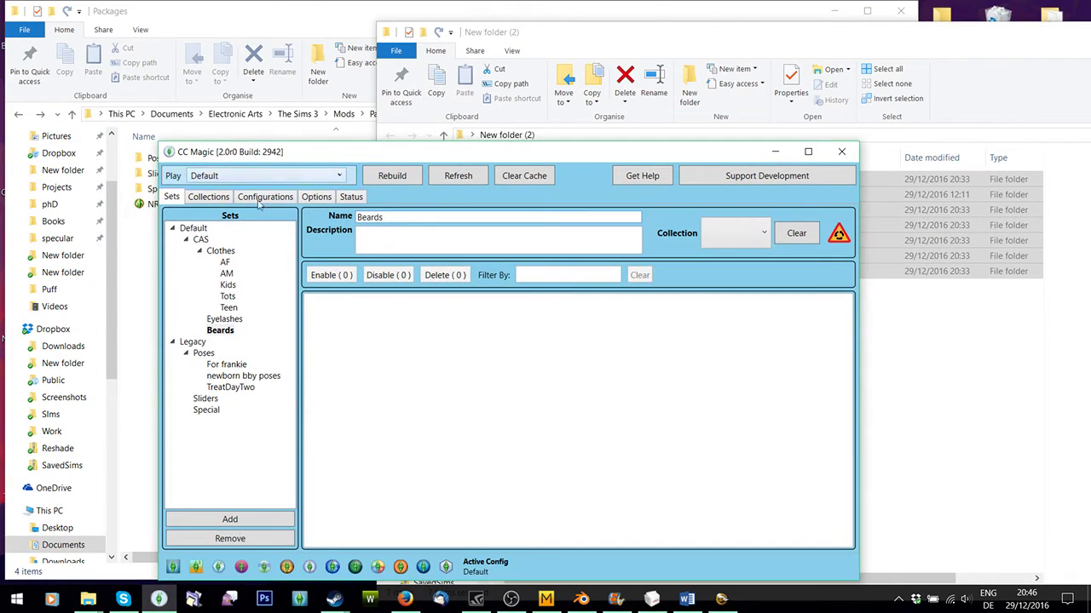
left_click(195, 230)
left_click(234, 519)
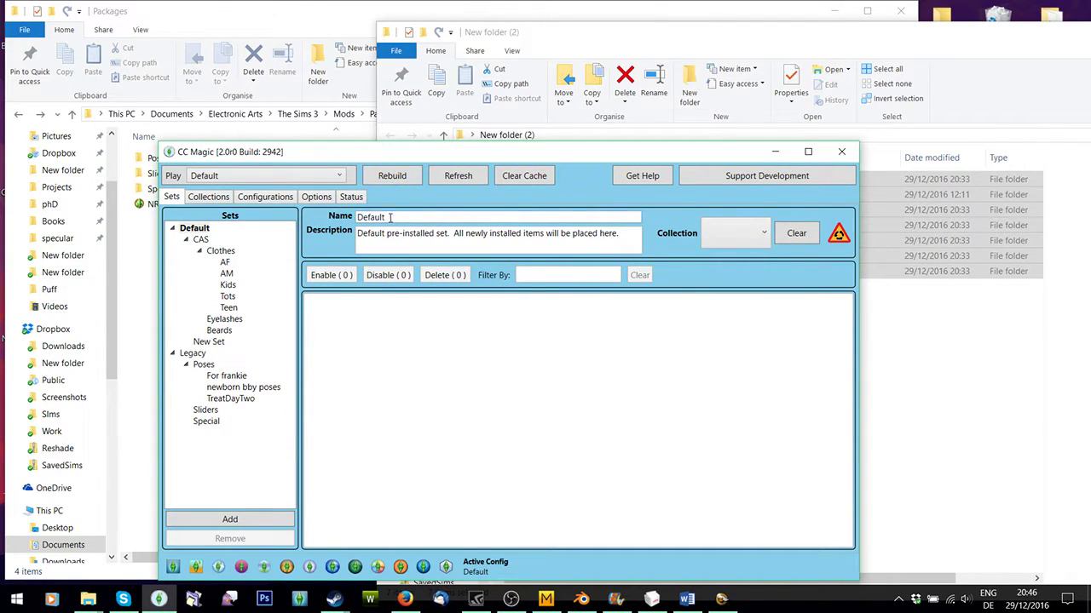
left_click_drag(391, 217, 339, 207)
left_click(399, 218)
left_click(209, 342)
type("O")
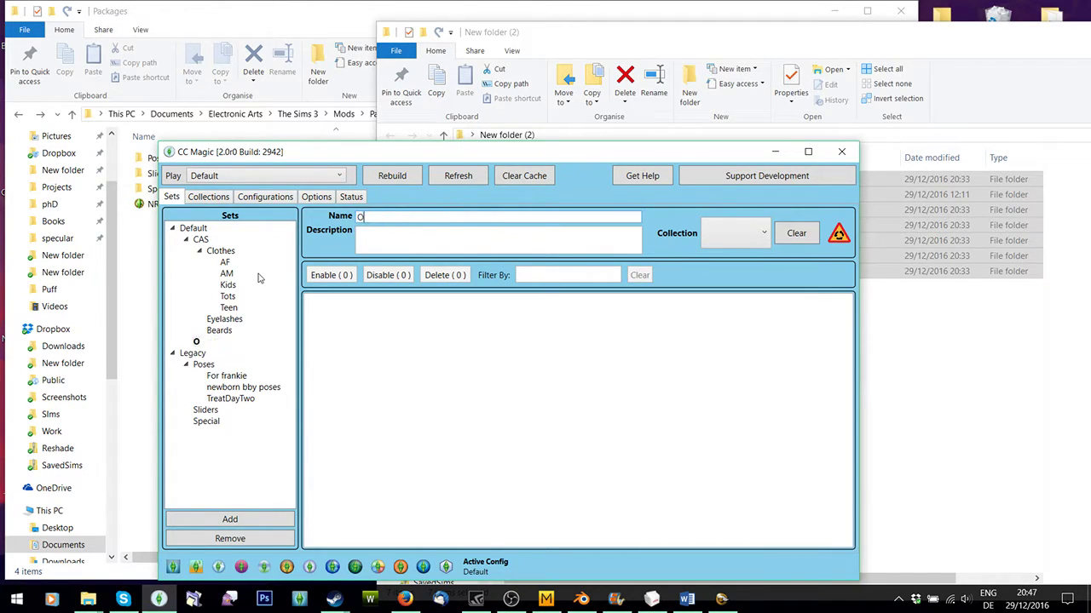
type("bjects")
key("Return")
Add a subset named Study under the Objects set.
left_click(224, 517)
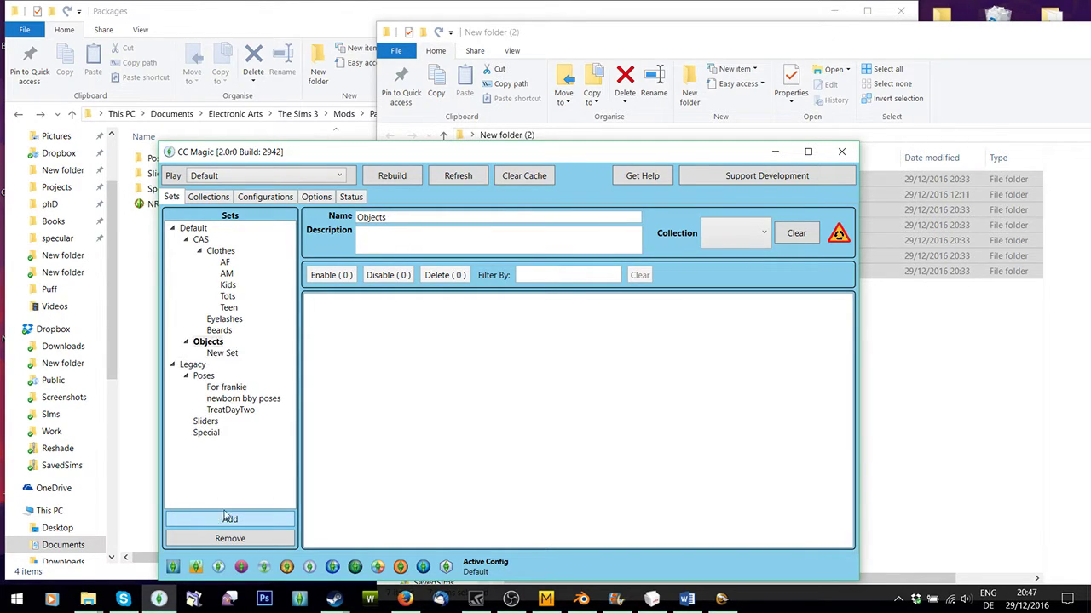
left_click_drag(525, 151, 525, 114)
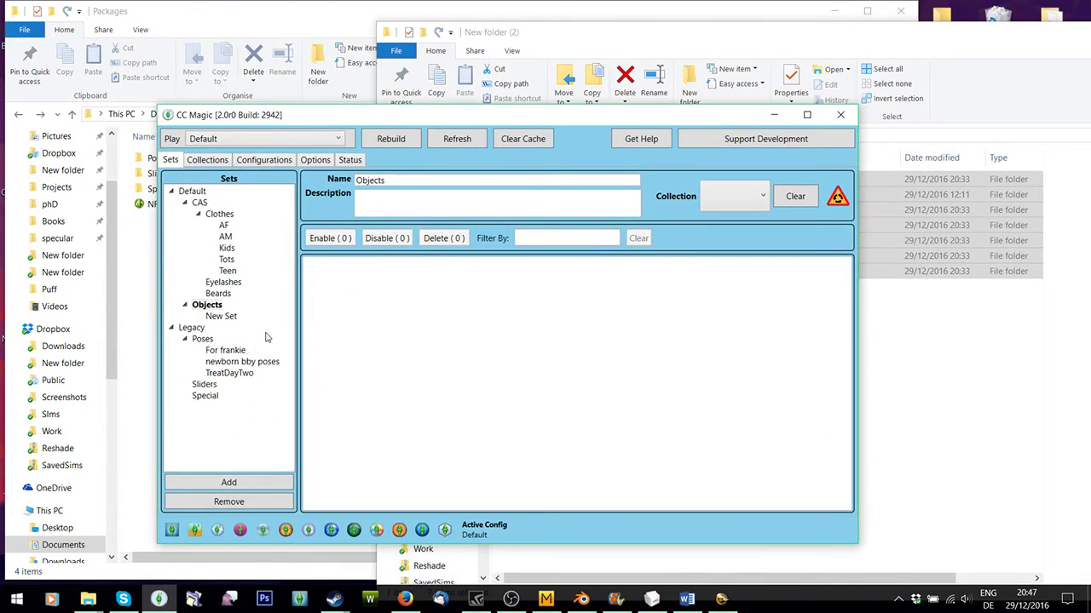
left_click(222, 316)
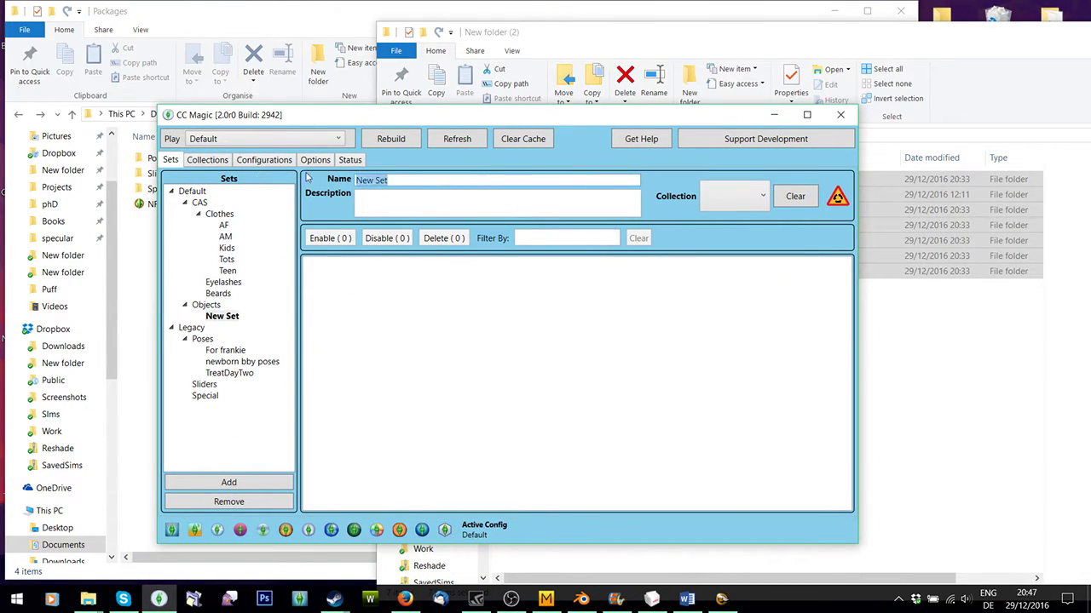
type("Study")
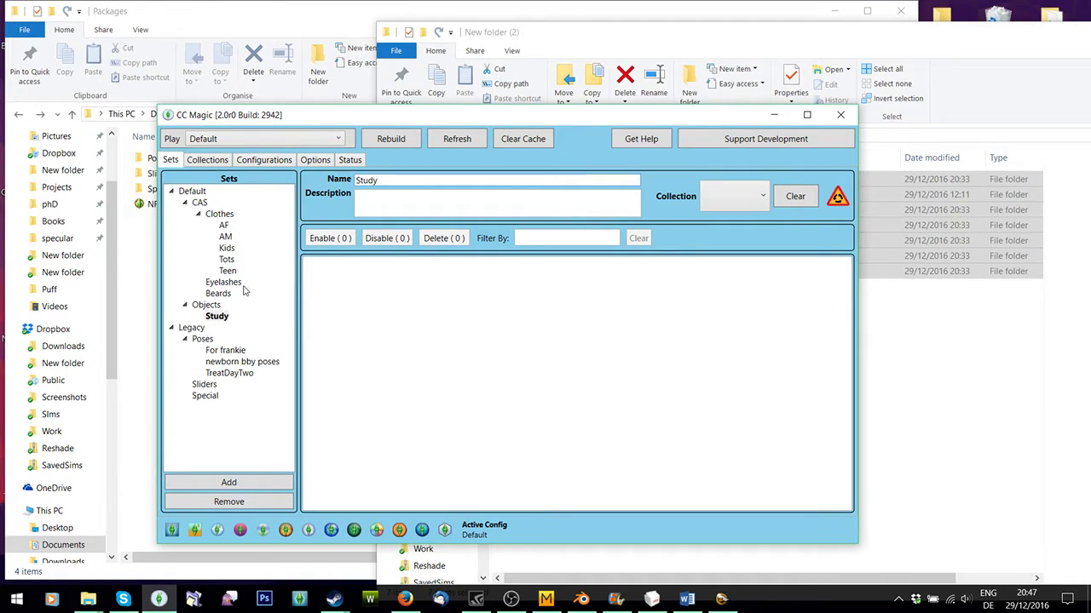
Add two more subsets under the Objects set and name the first one Surfaces.
left_click(206, 304)
left_click(228, 482)
left_click(228, 483)
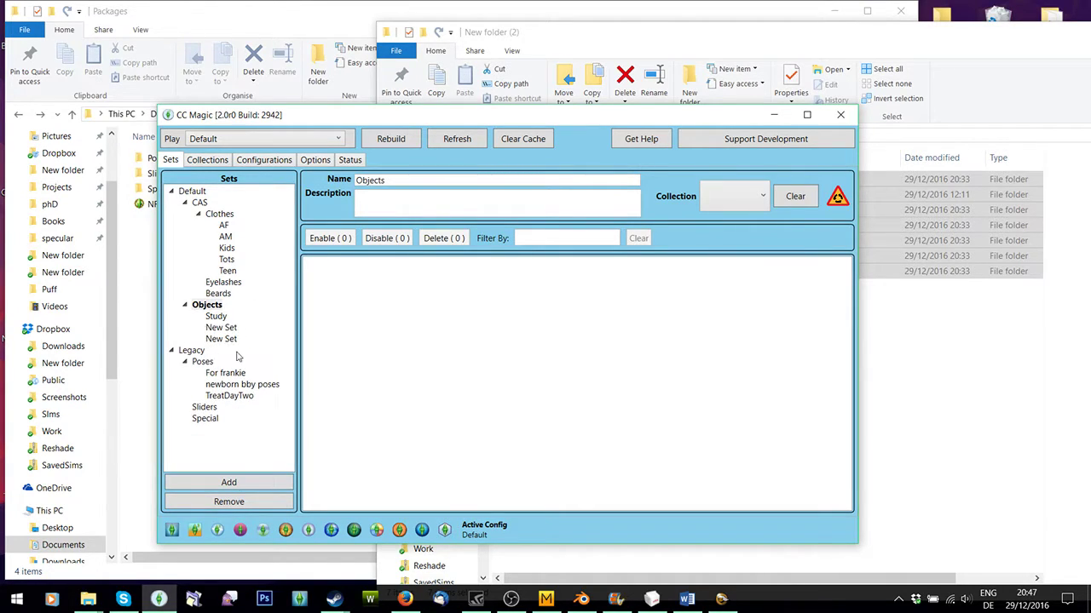
left_click(223, 328)
left_click(383, 180)
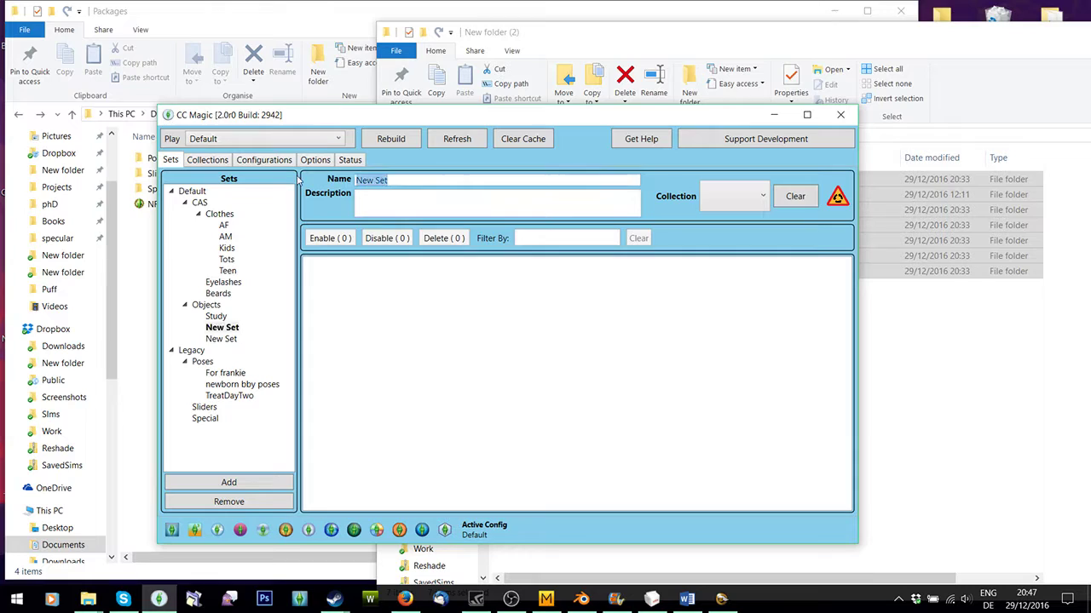
type("Surfaces")
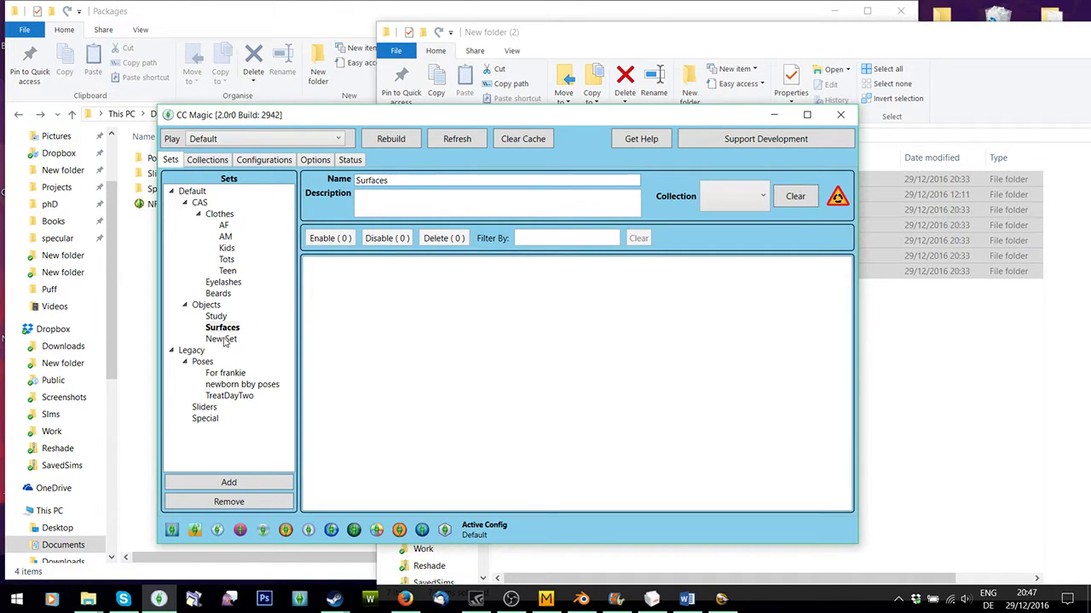
Rename the remaining unnamed subset under Objects as Sit and collapse the Poses set in the Legacy branch.
left_click(224, 340)
left_click(389, 181)
type("Sit")
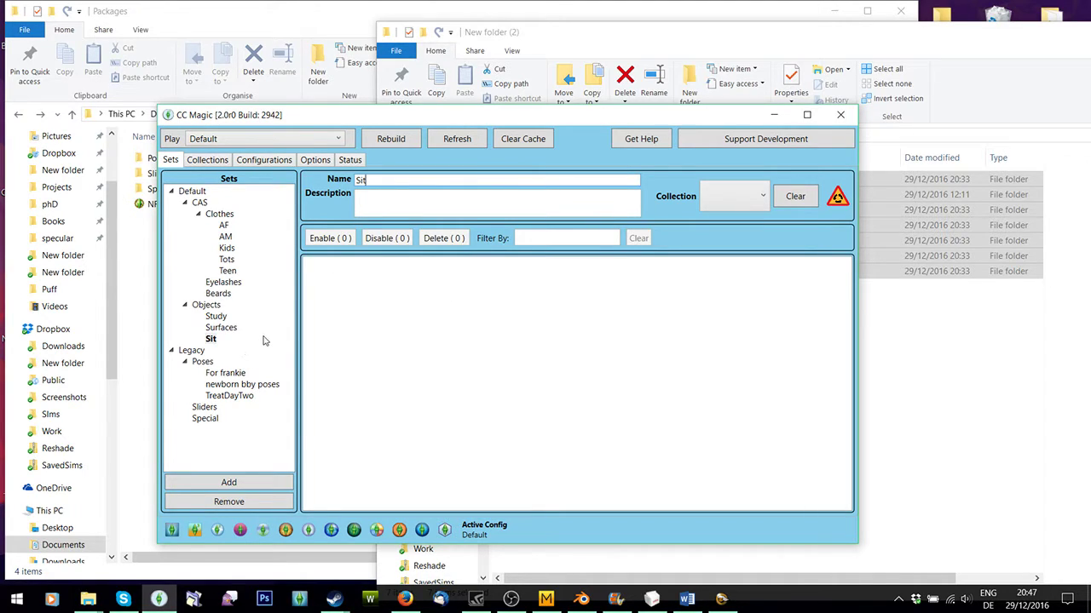
left_click(185, 363)
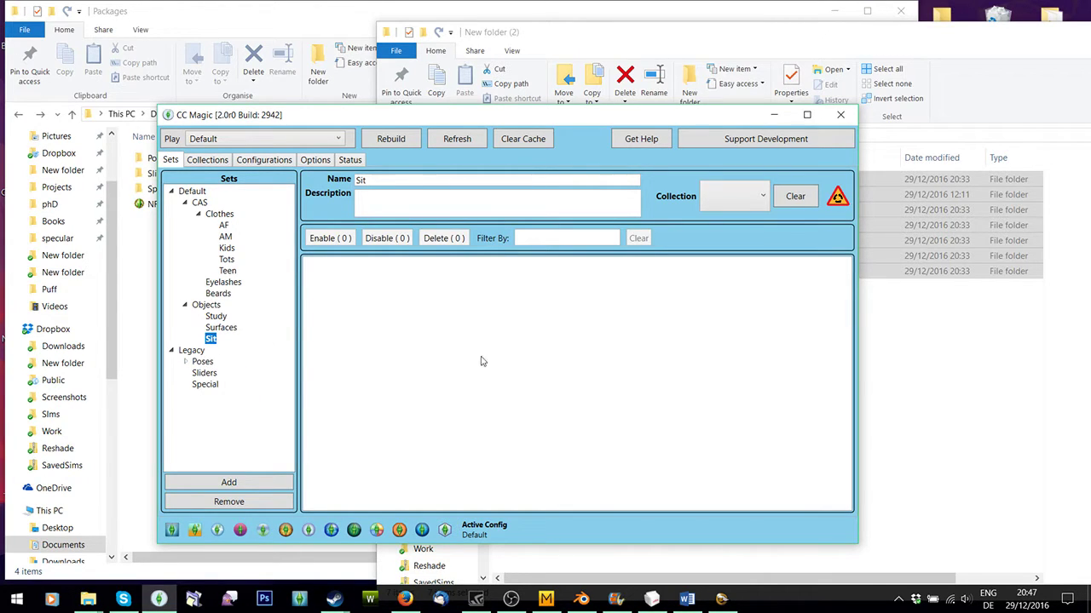
Rearrange the CC Magic and New folder (2) windows so the sets tree and the folder contents are both visible.
left_click_drag(518, 116, 450, 92)
left_click(868, 364)
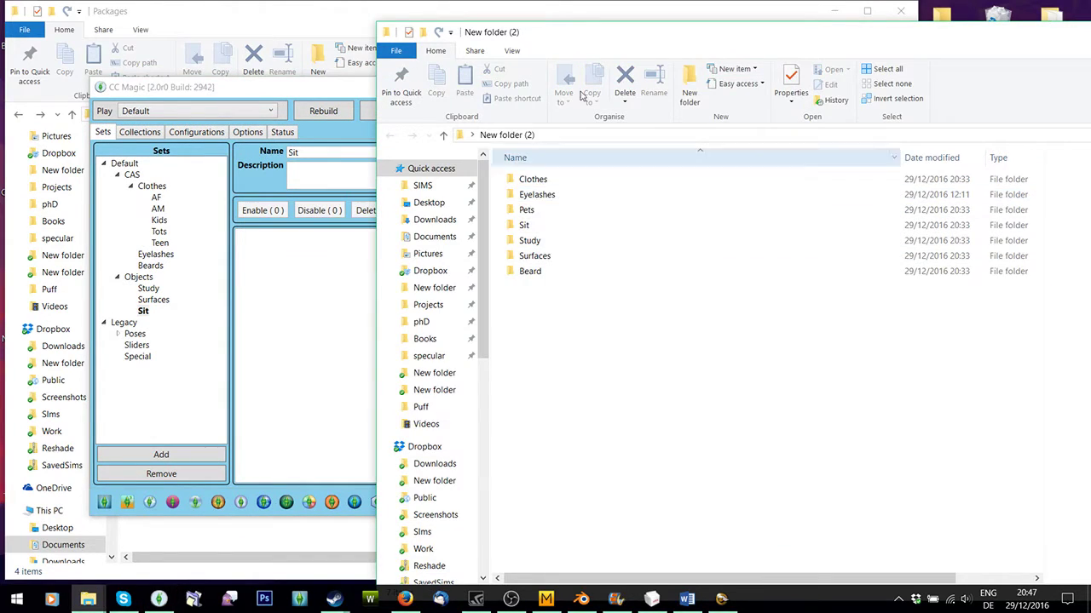
left_click_drag(564, 37, 772, 72)
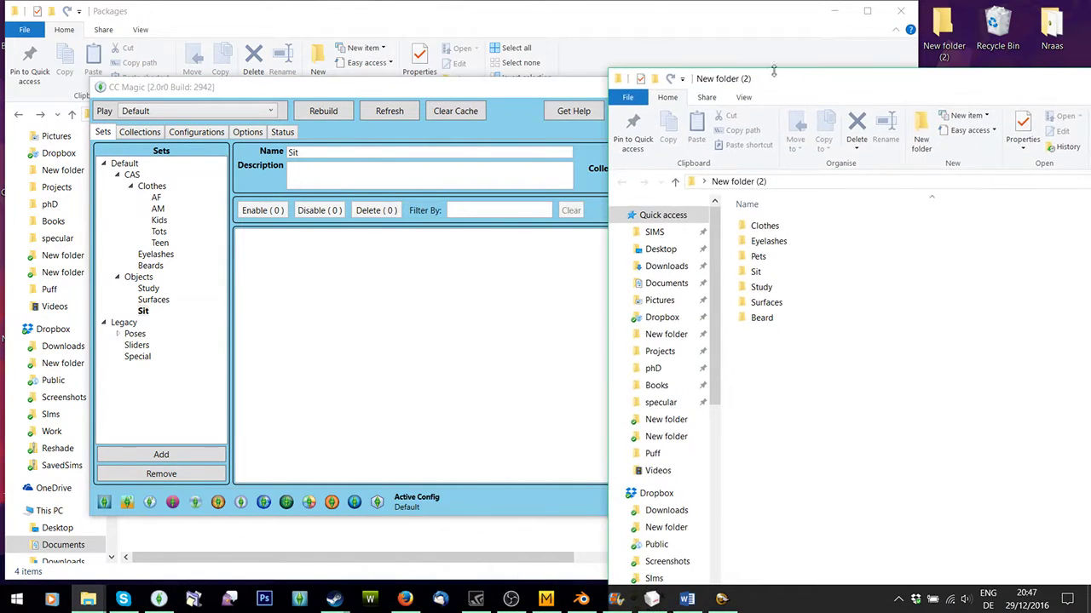
Copy all the package files in the Toddler subfolder of Clothes and switch to the Packages folder window.
left_click(766, 226)
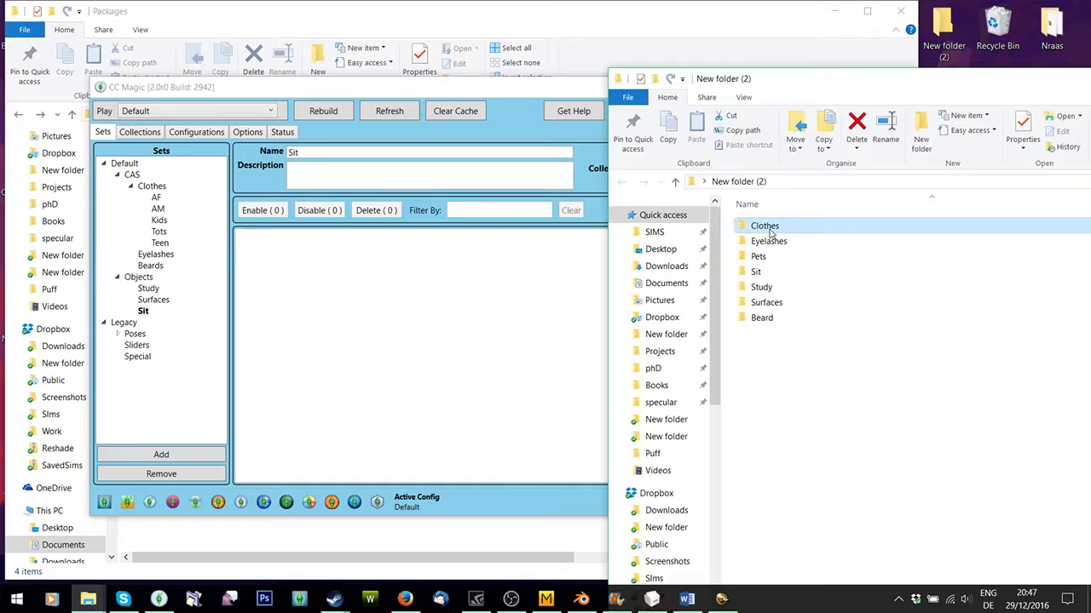
double_click(767, 228)
double_click(767, 288)
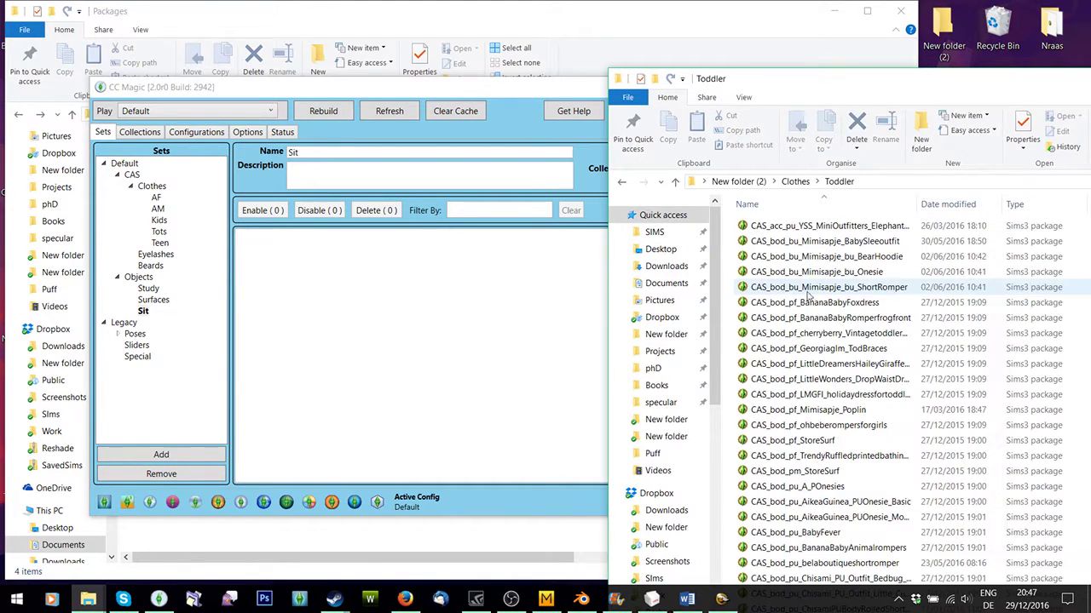
key("ctrl+a")
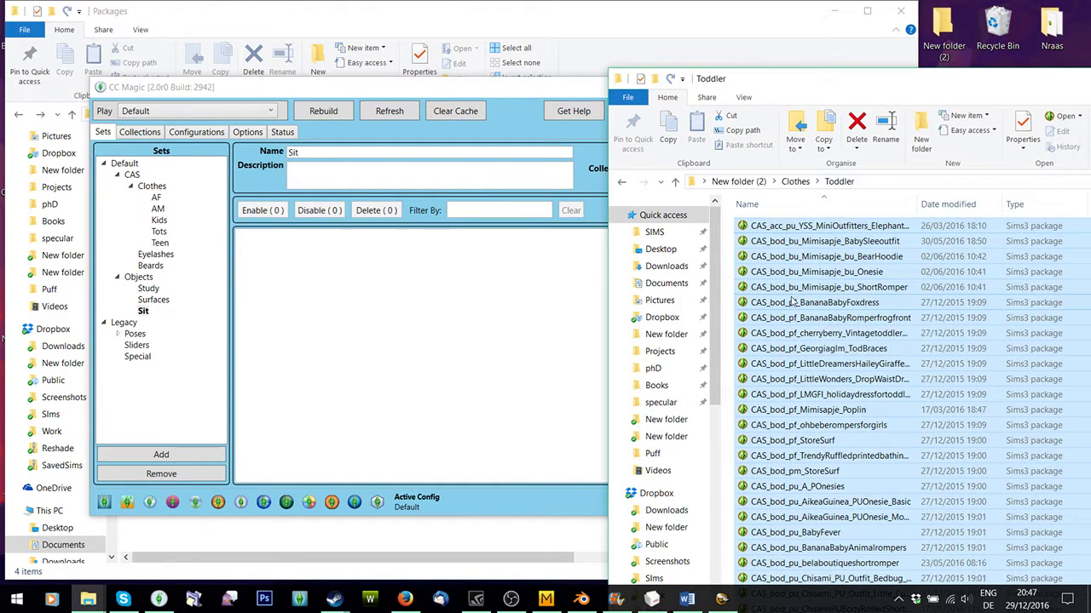
right_click(792, 300)
left_click(828, 463)
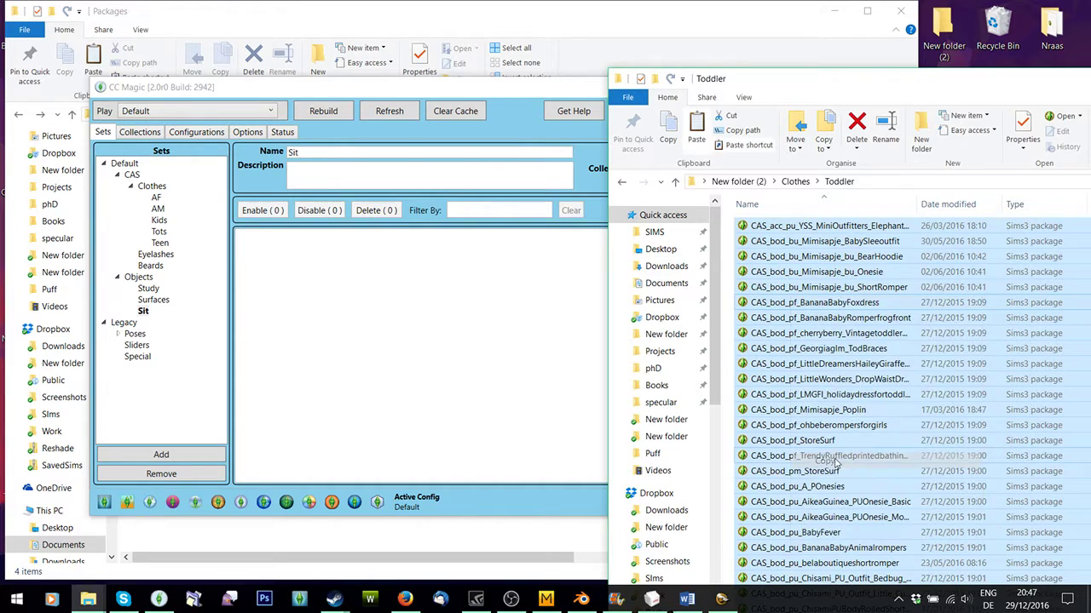
left_click(554, 25)
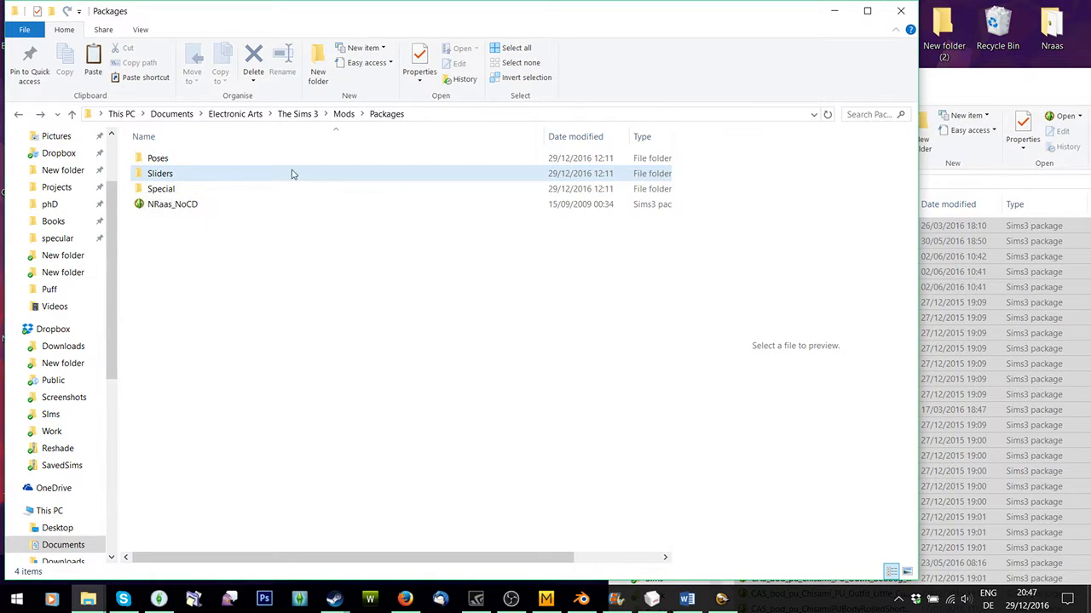
left_click(173, 113)
double_click(170, 354)
left_click(167, 161)
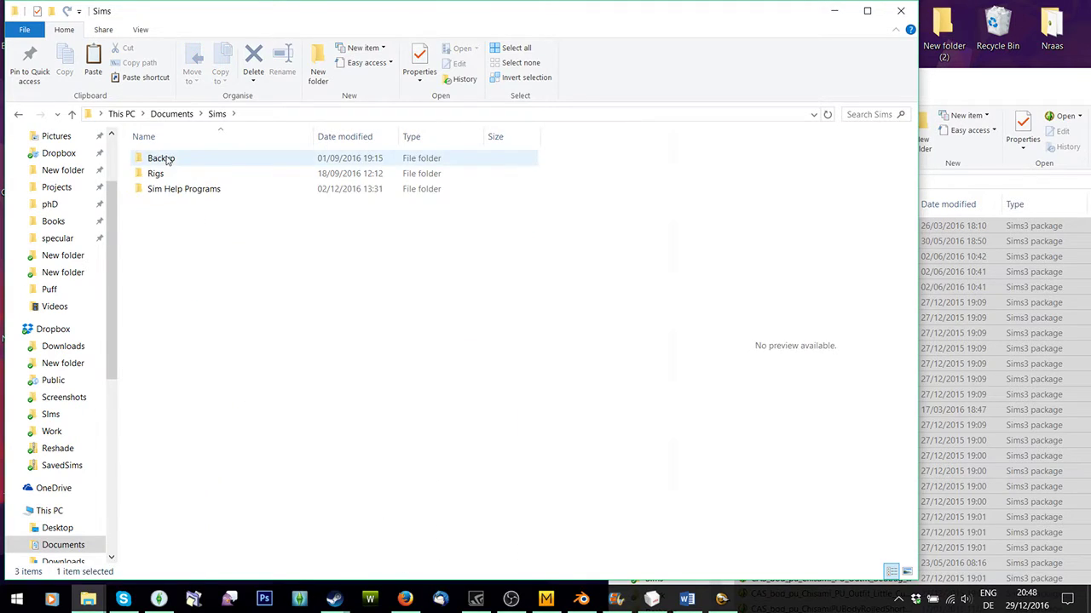
double_click(168, 161)
double_click(185, 330)
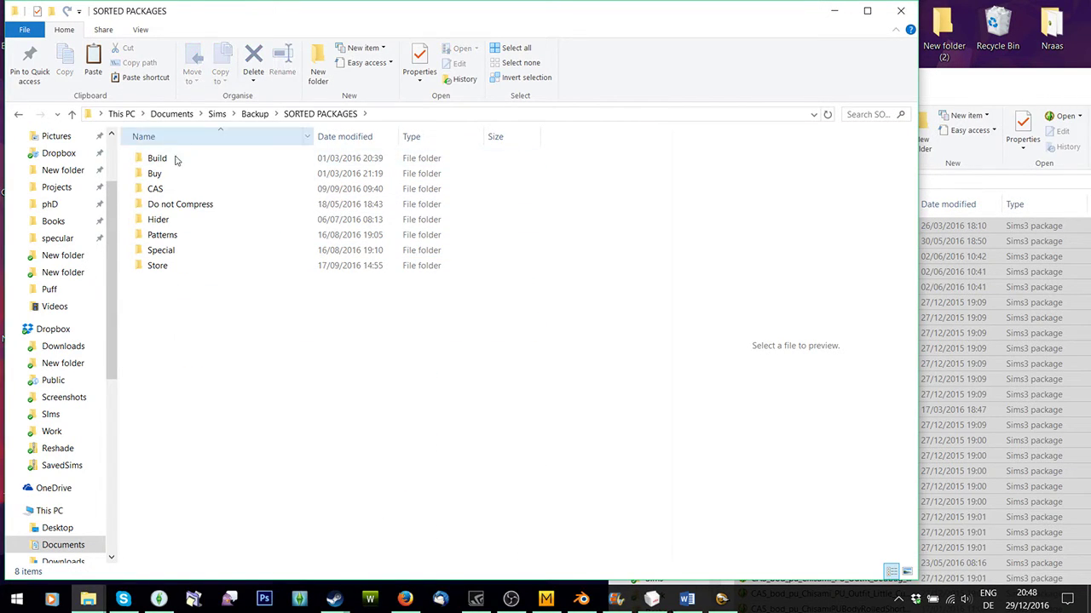
double_click(156, 188)
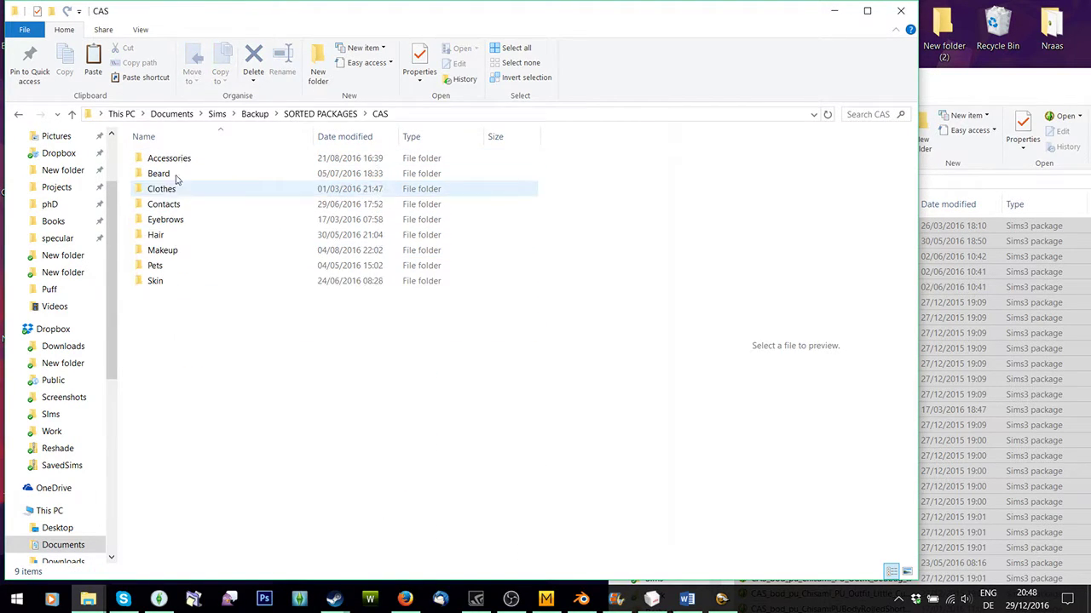
double_click(156, 236)
left_click(18, 116)
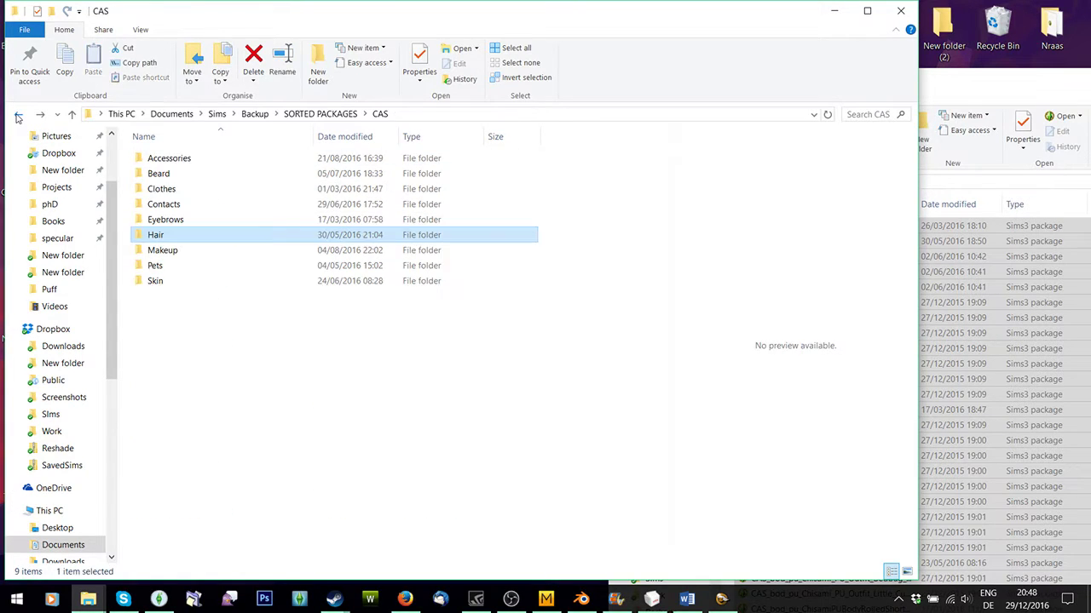
left_click(17, 116)
scroll(75, 195, "up", 2)
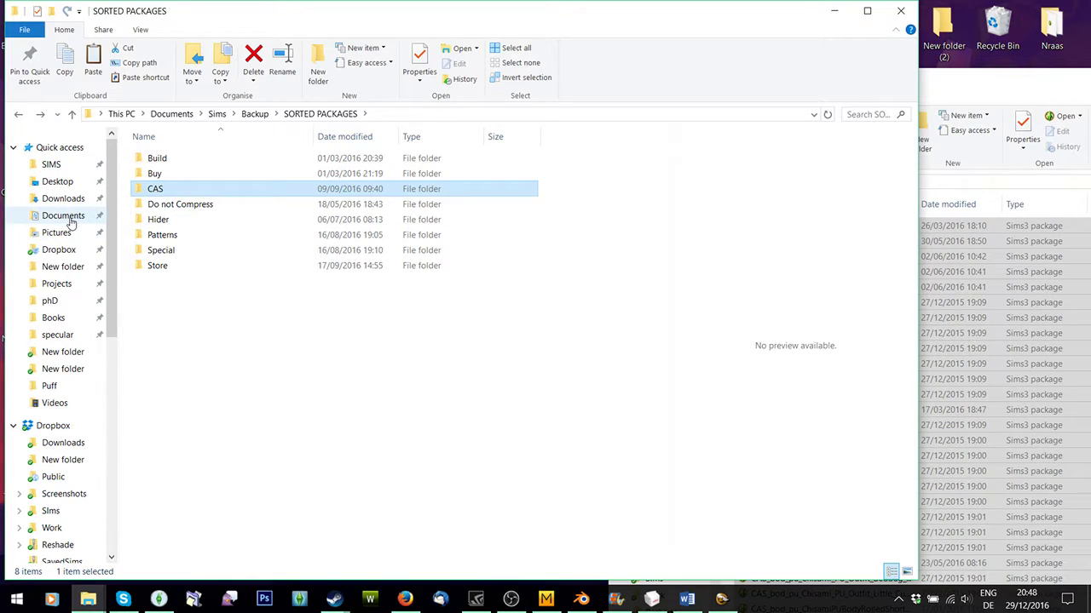
Paste the copied toddler packages into the Downloads folder under Documents > Electronic Arts > The Sims 3.
left_click(71, 223)
left_click(174, 223)
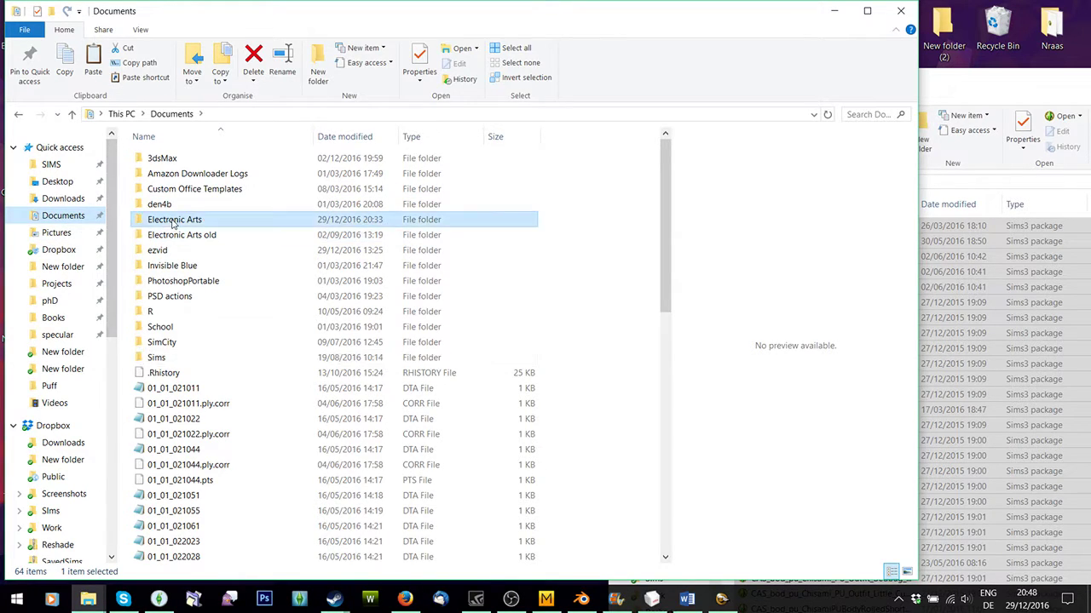
double_click(174, 222)
double_click(177, 249)
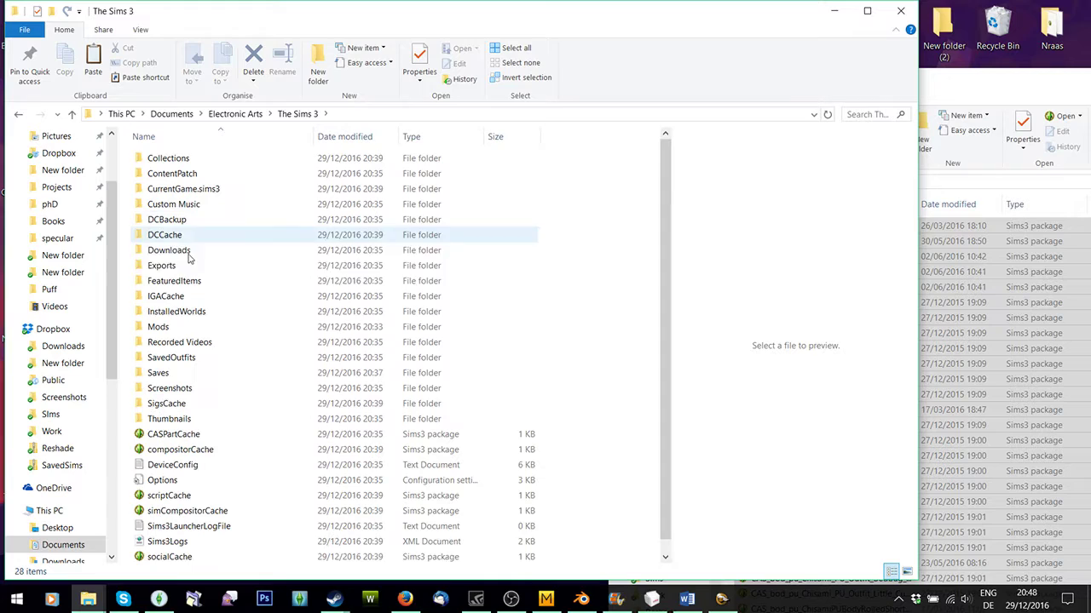
double_click(180, 258)
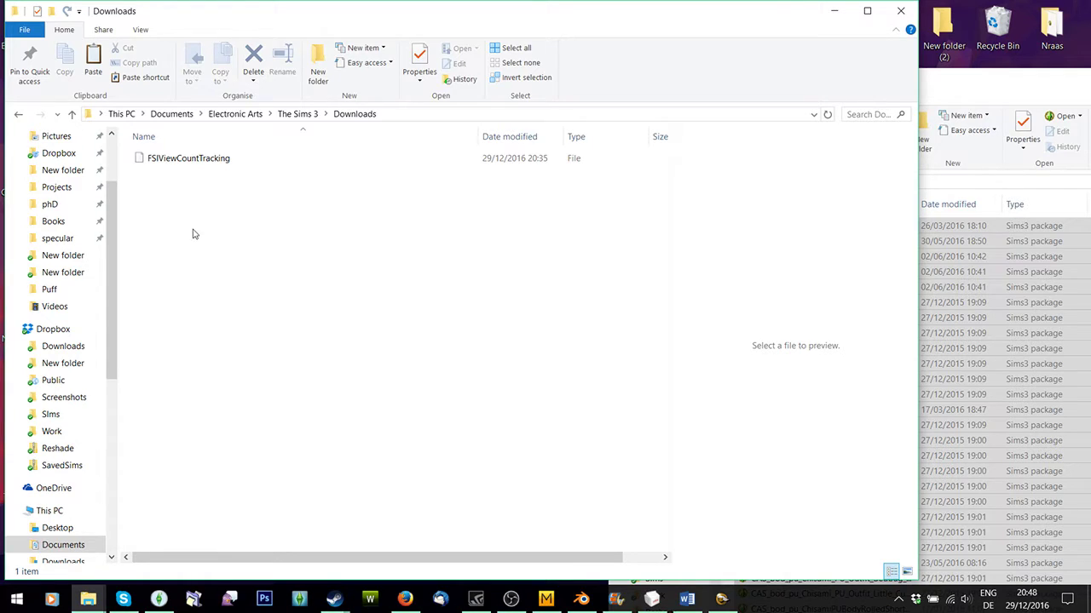
right_click(184, 255)
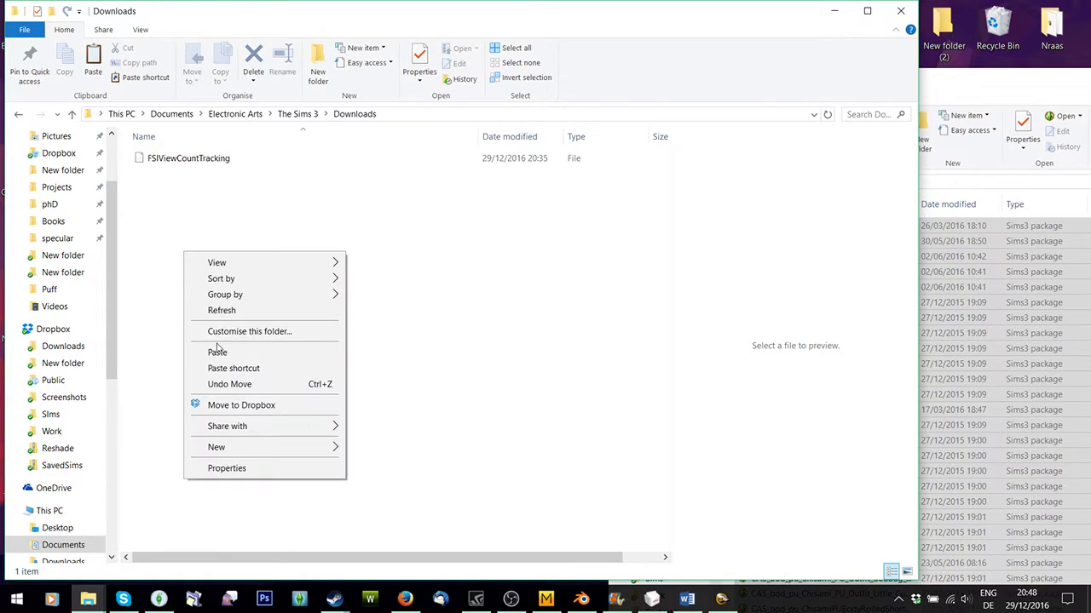
left_click(241, 352)
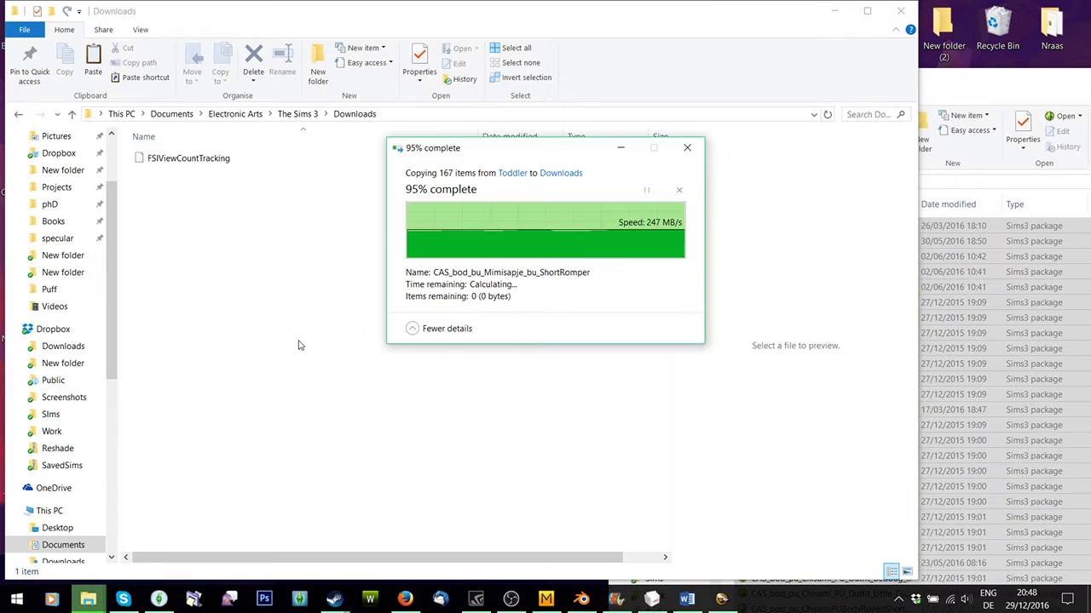
scroll(336, 281, "down", 6)
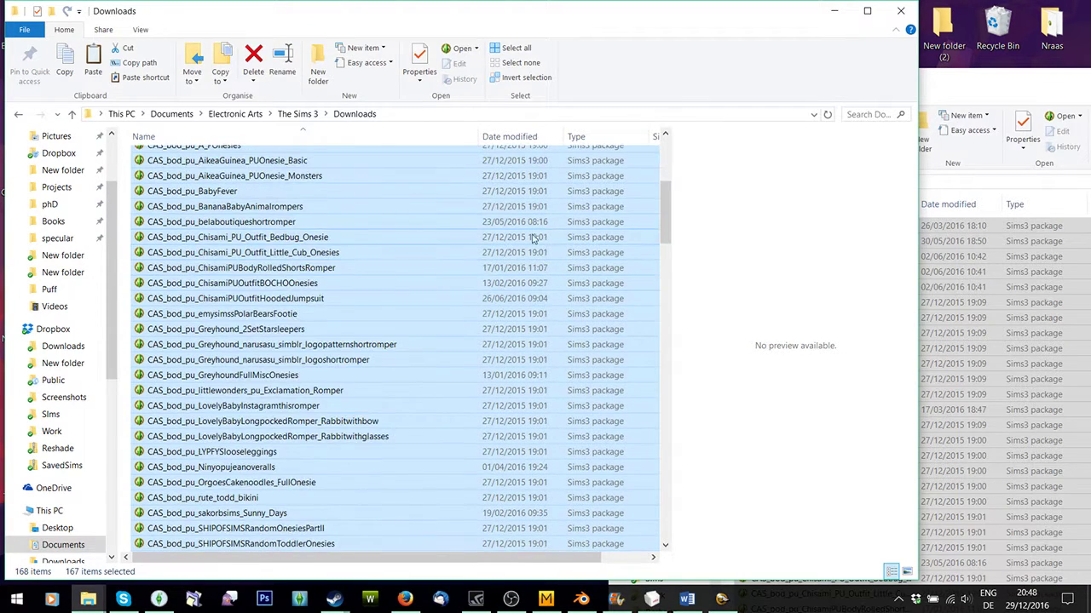
left_click_drag(661, 220, 659, 128)
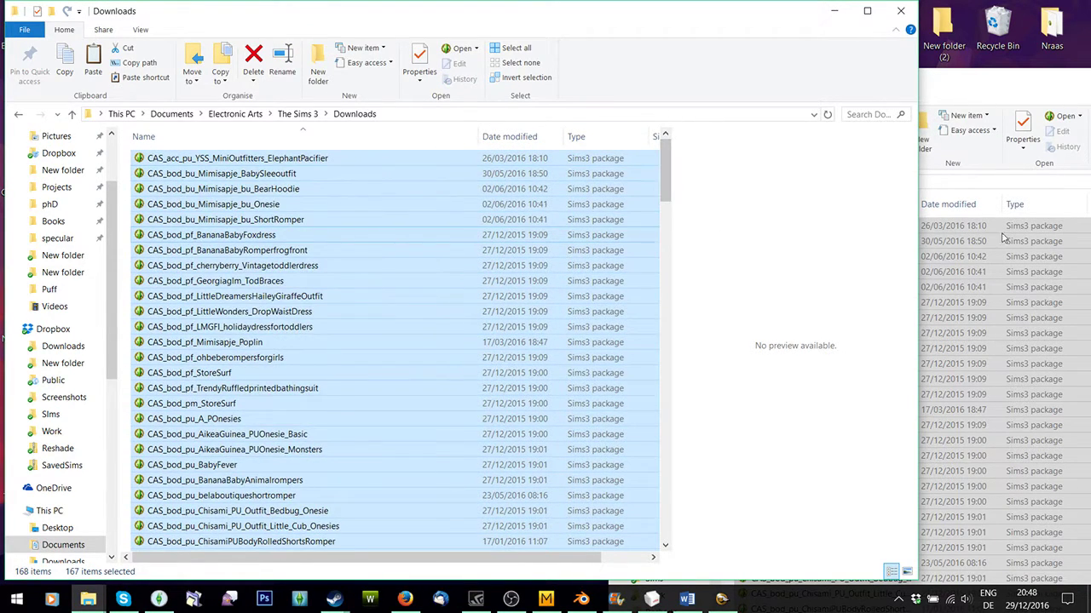
Switch to CC Magic, refresh it to import the downloaded packages, and open the Default set.
left_click(1019, 92)
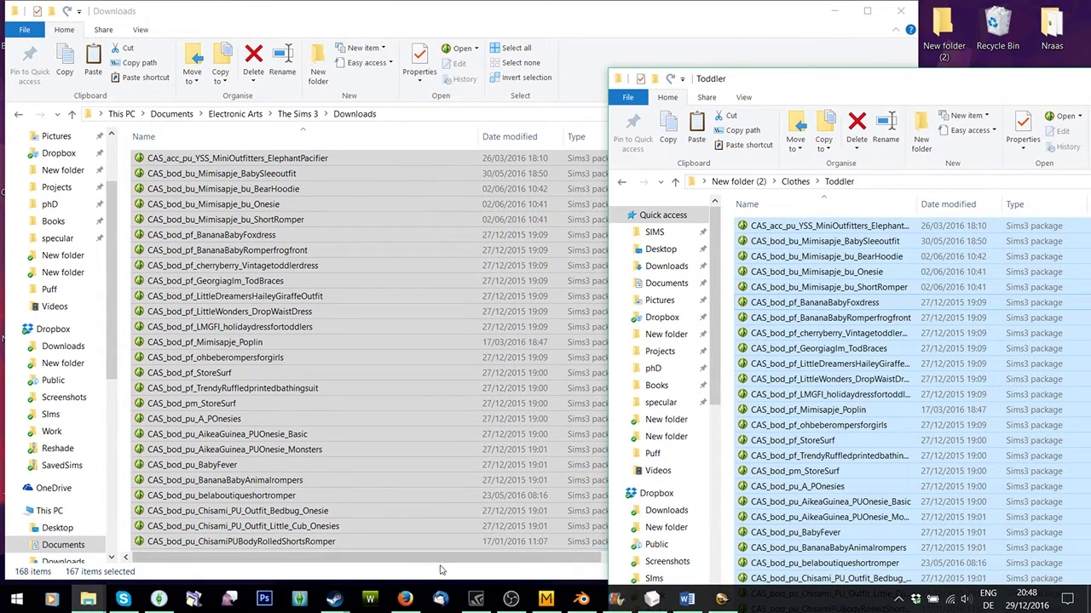
left_click(161, 599)
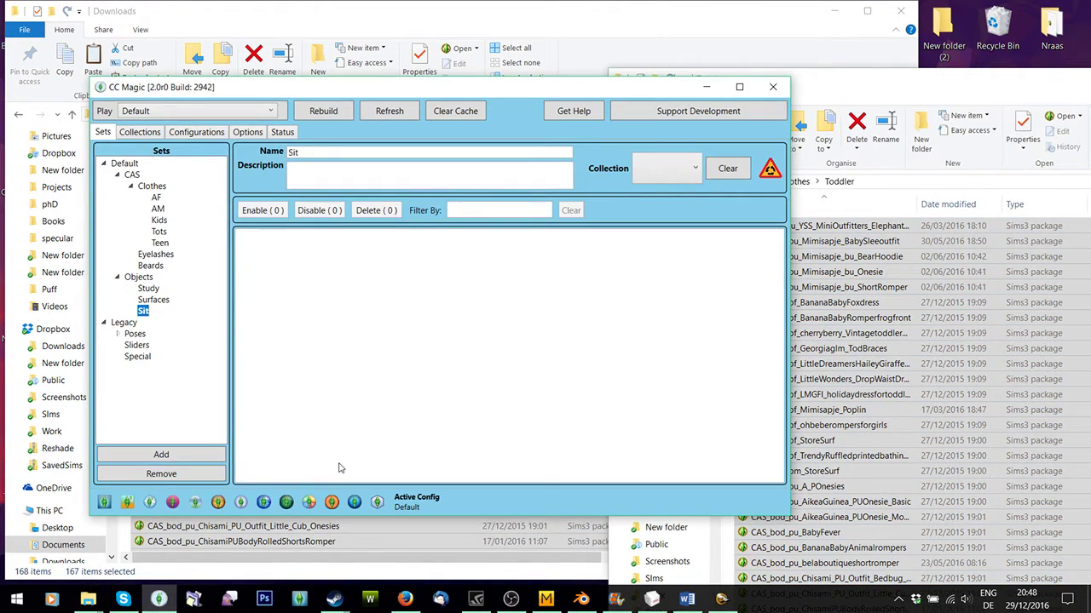
left_click(389, 111)
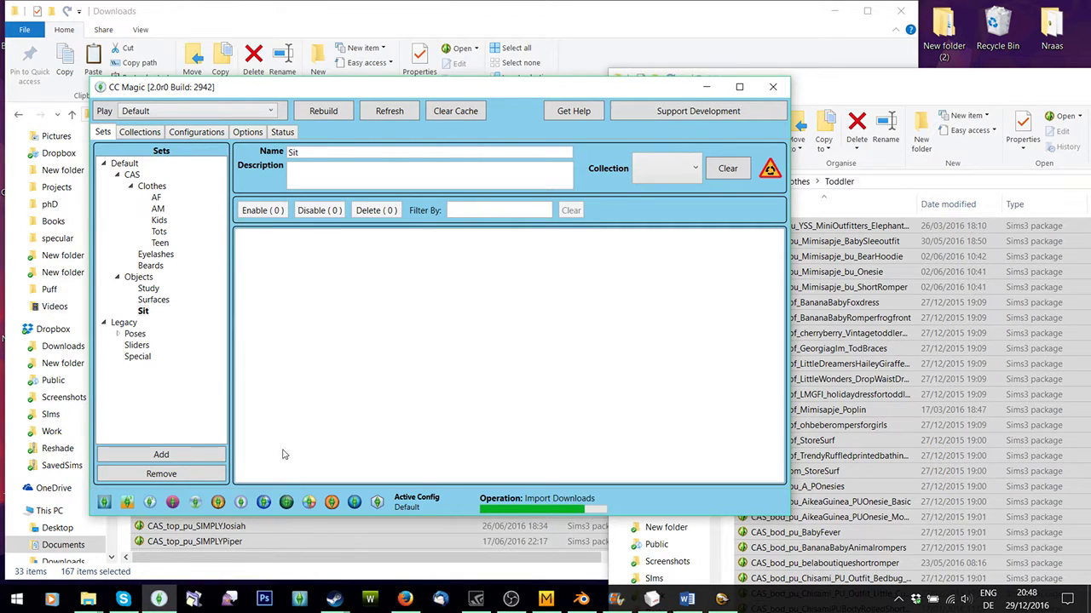
left_click_drag(393, 94, 569, 117)
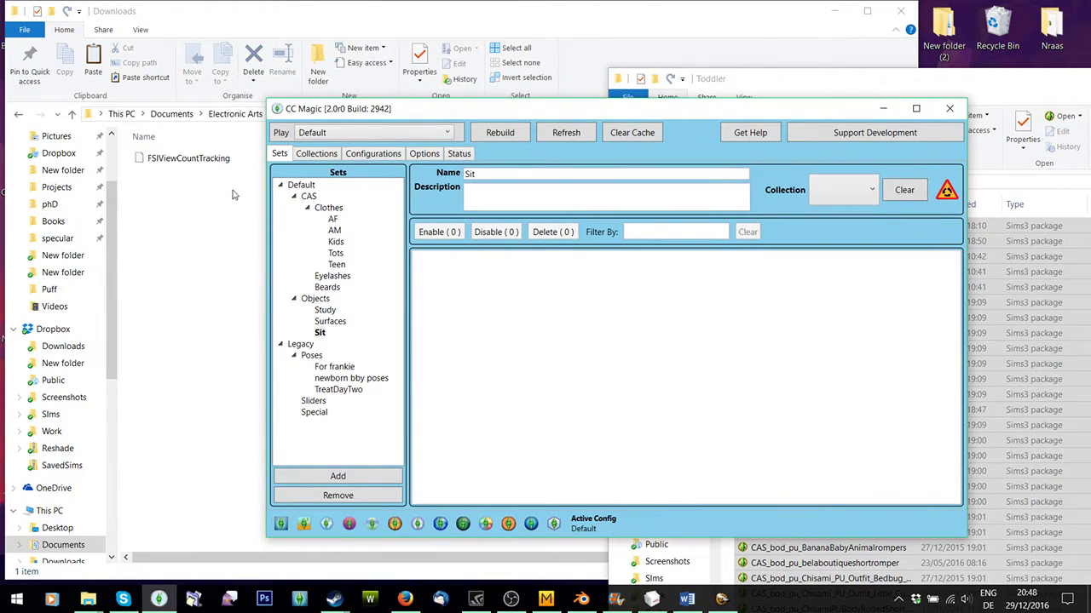
left_click(300, 186)
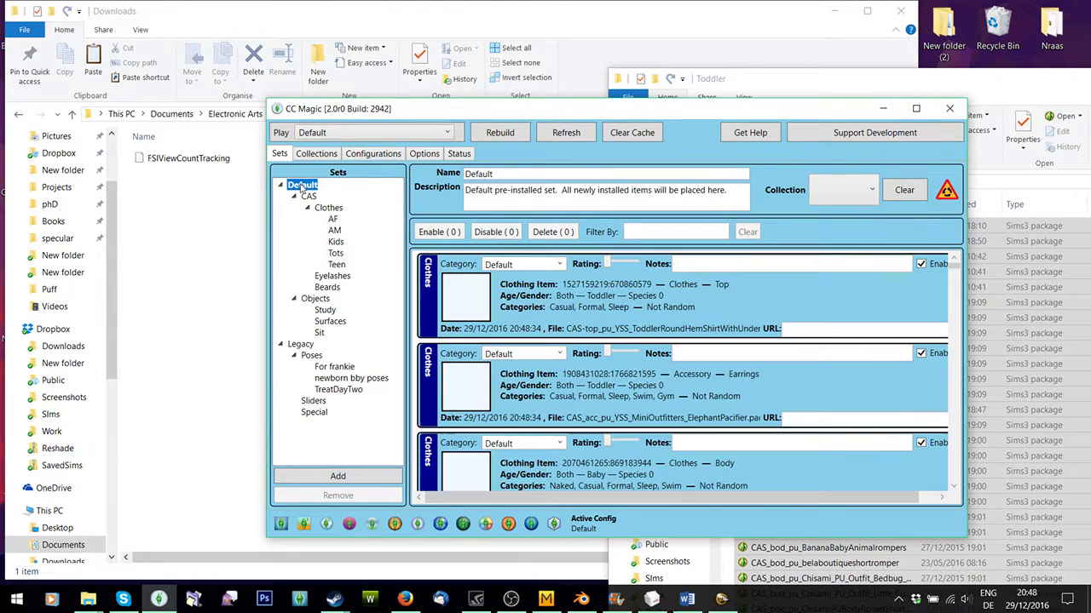
Look through the imported clothing items in the Default set and try to select them all.
scroll(692, 322, "down", 8)
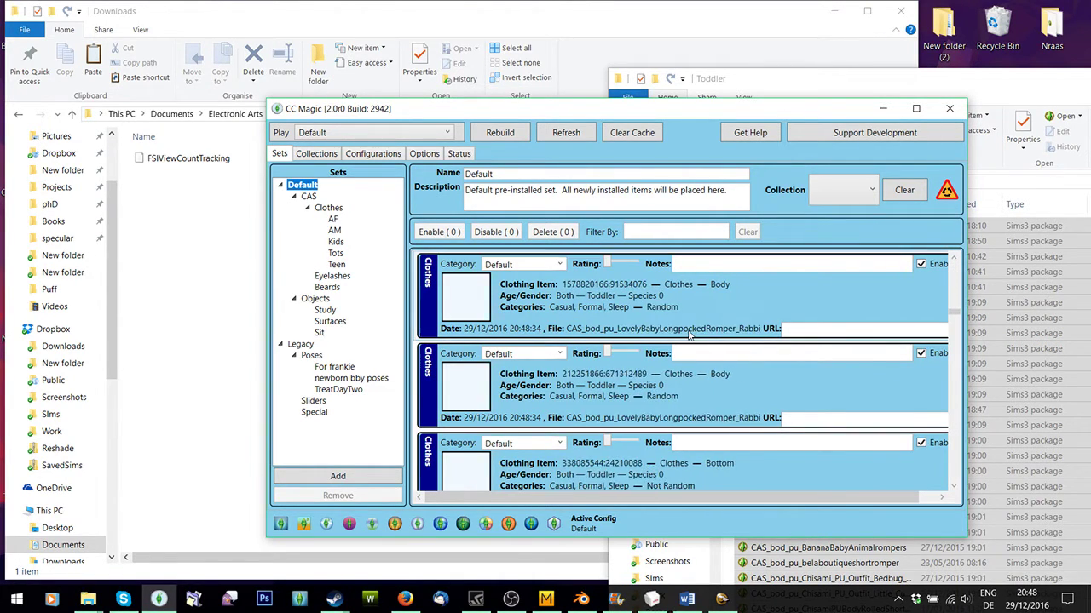
scroll(856, 336, "up", 3)
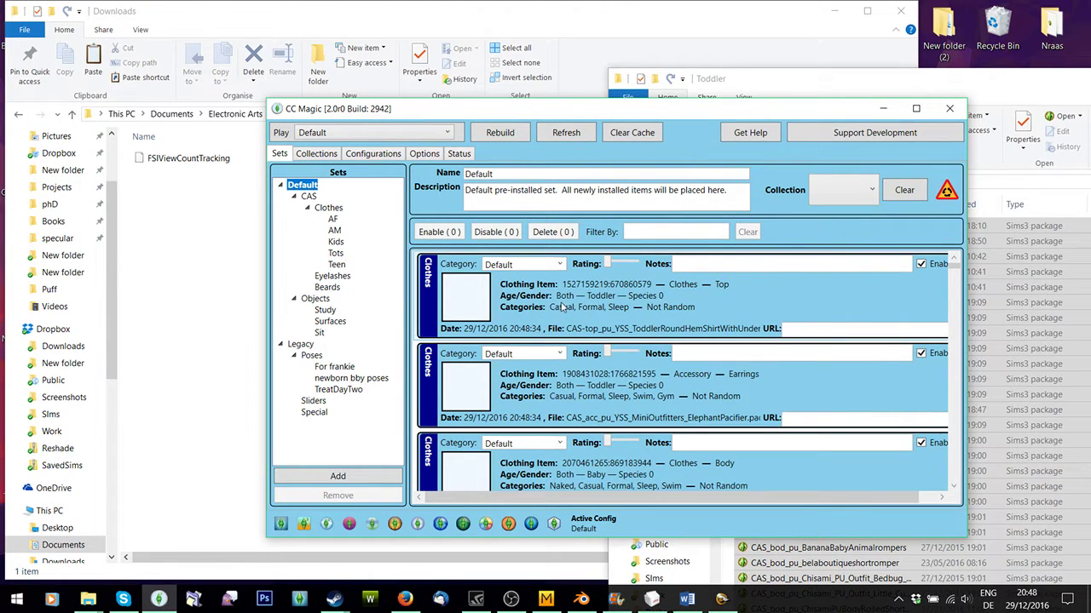
left_click(563, 307)
scroll(602, 337, "down", 8)
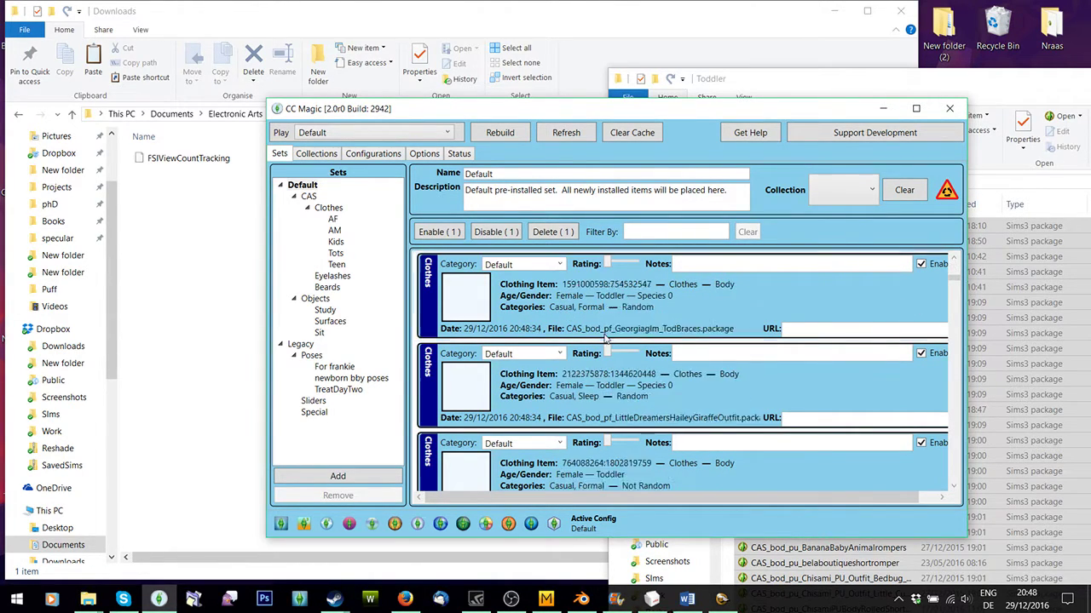
scroll(613, 347, "down", 2)
left_click(611, 388)
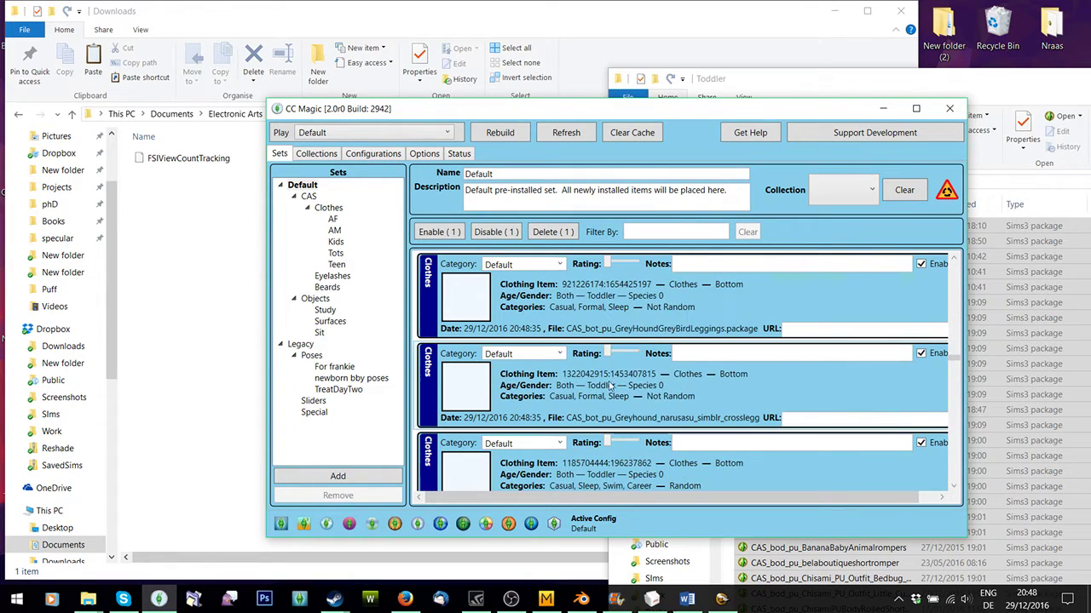
key("ctrl+a")
scroll(532, 366, "down", 8)
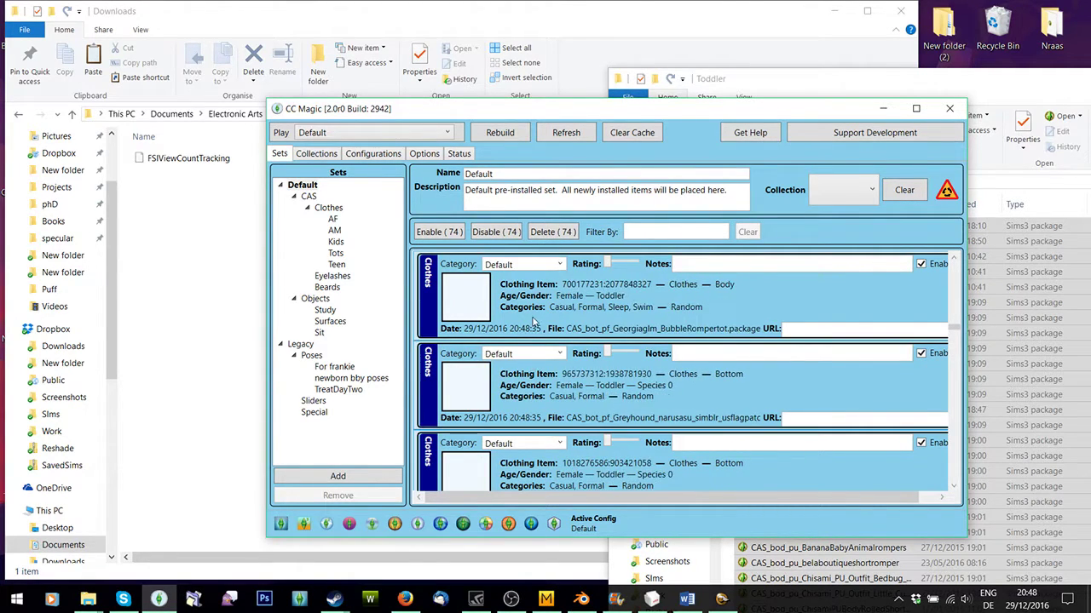
scroll(662, 329, "down", 2)
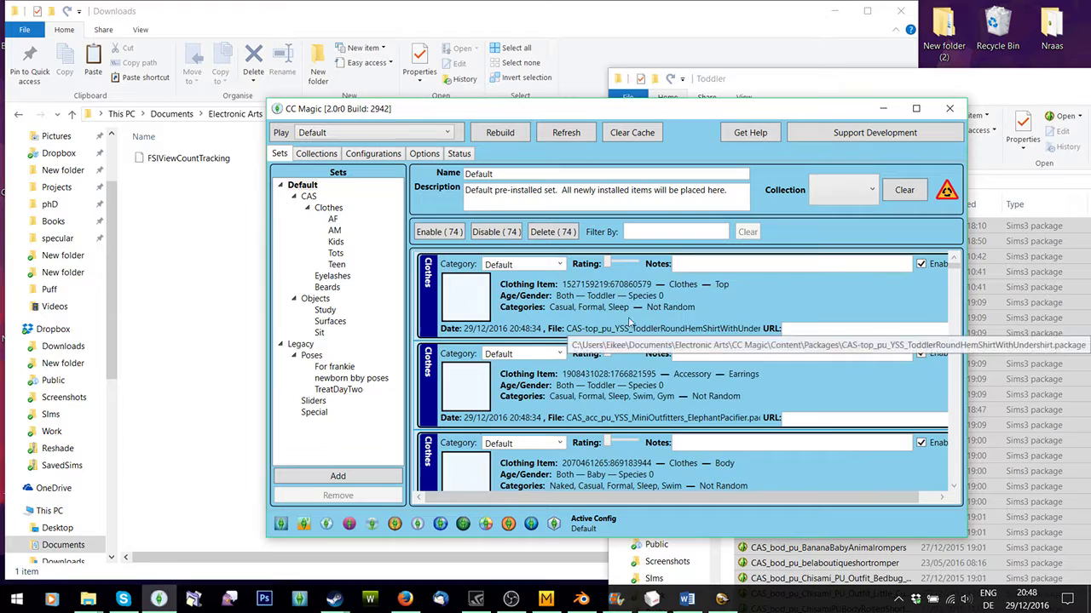
Move all the imported toddler items from the Default set into the Tots set under Clothes.
left_click(546, 294)
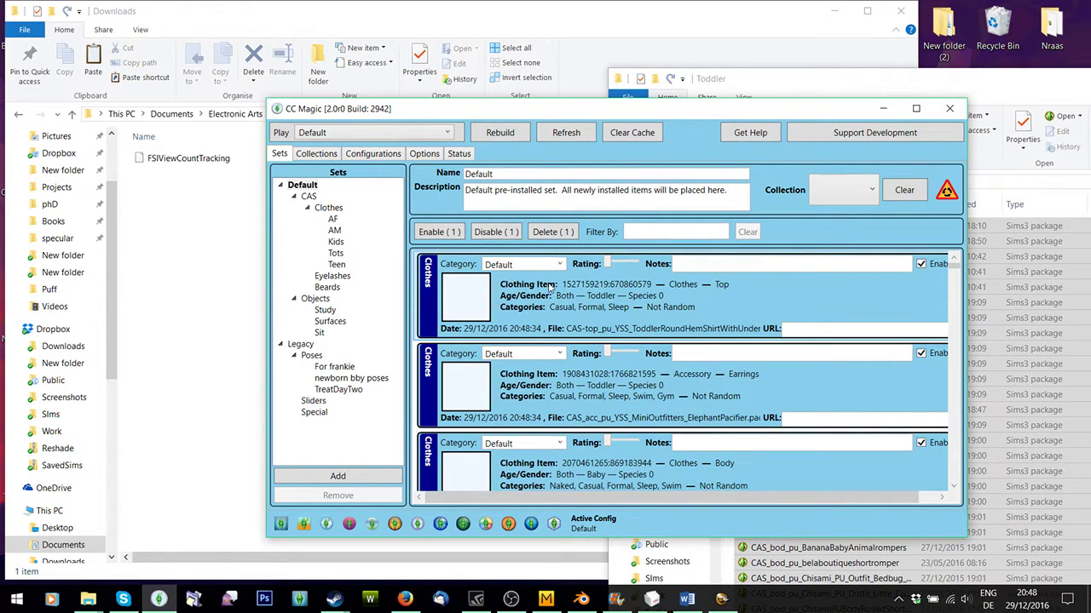
key("ctrl+a")
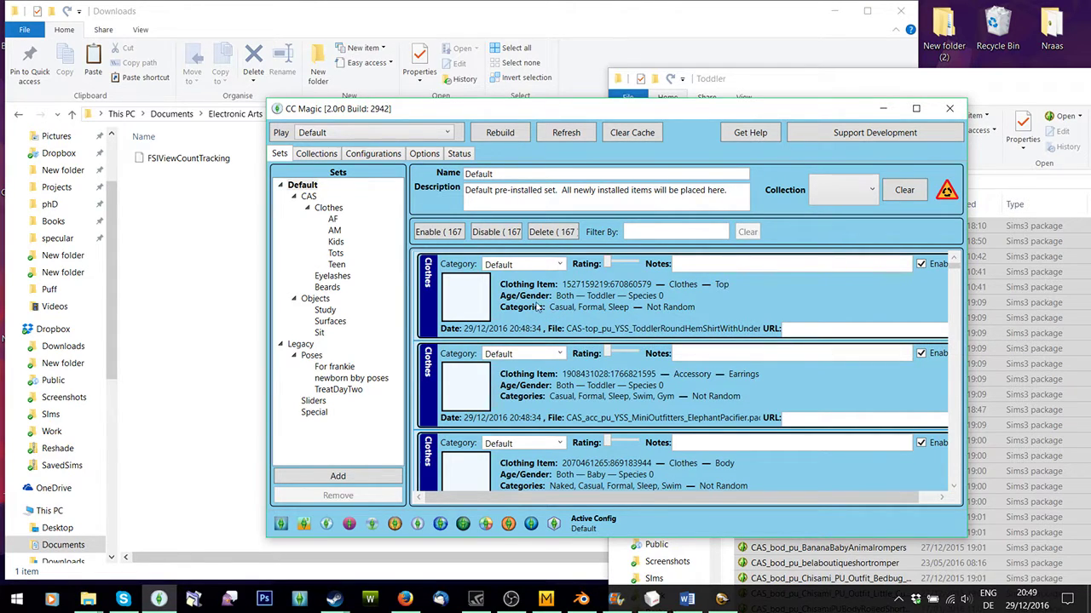
left_click_drag(531, 295, 333, 257)
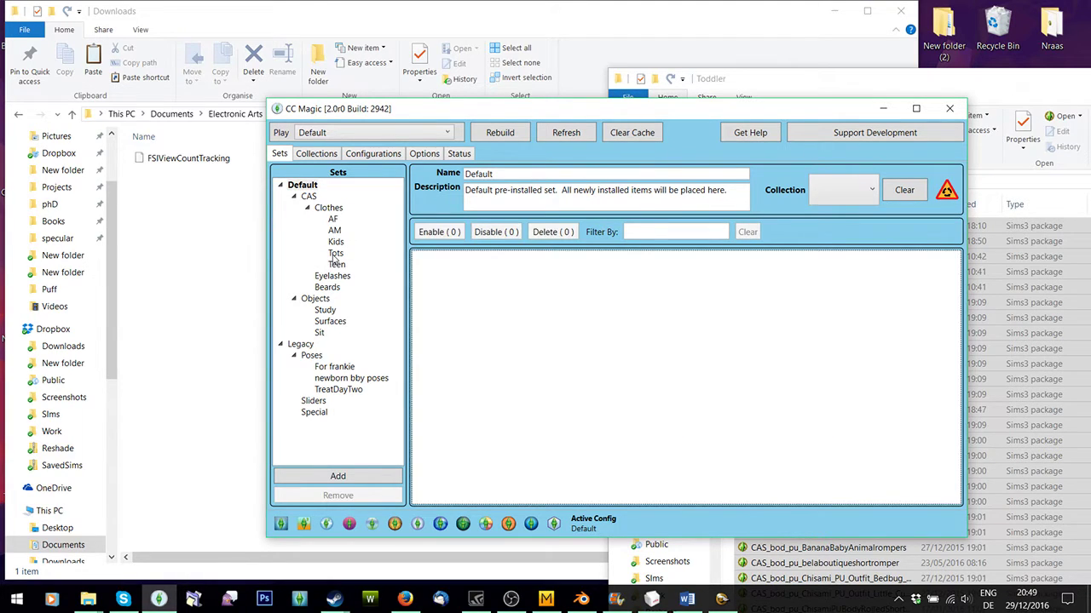
Copy all the packages in the Teen folder under New folder (2) > Clothes.
left_click_drag(482, 112, 285, 103)
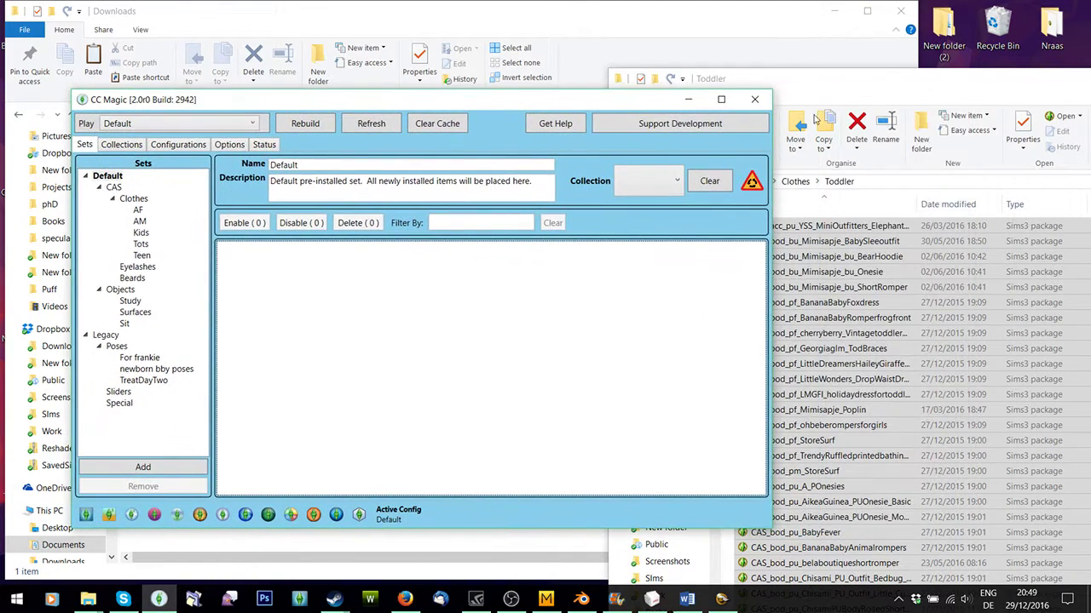
left_click(839, 102)
left_click(622, 182)
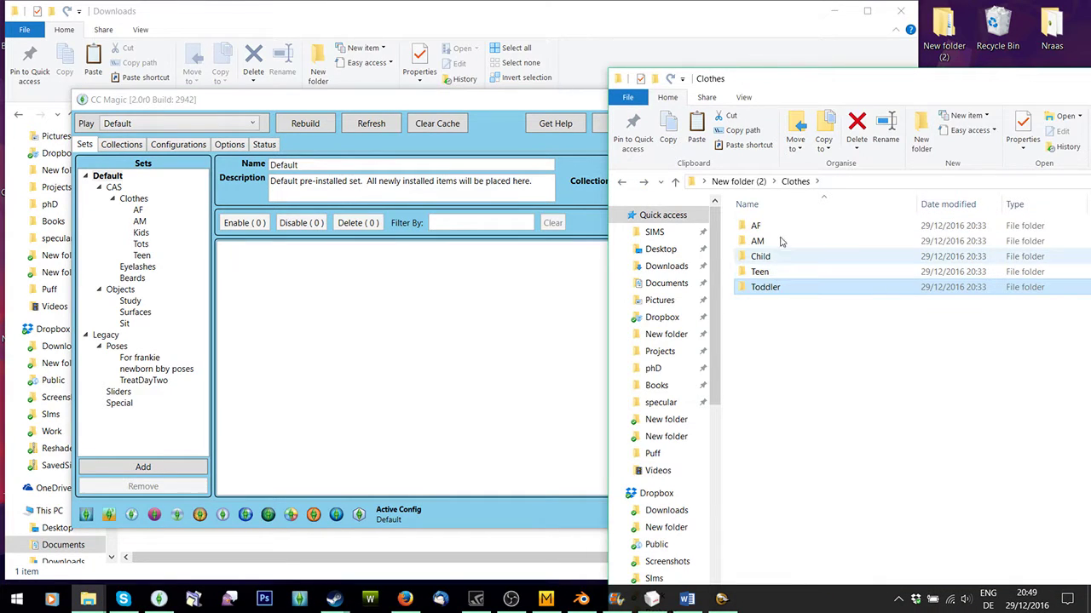
double_click(760, 272)
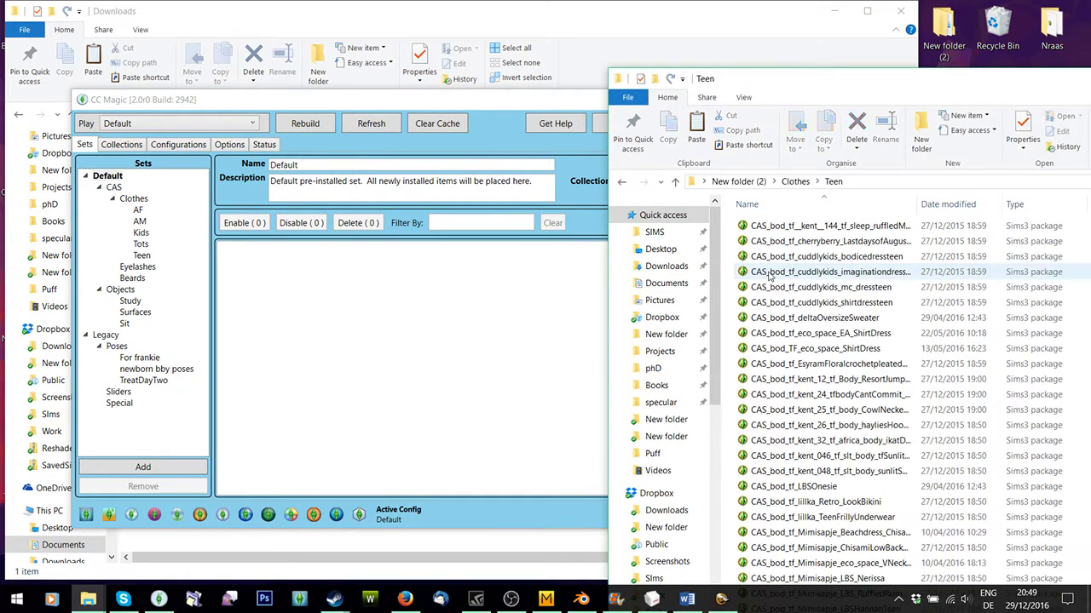
key("ctrl+a")
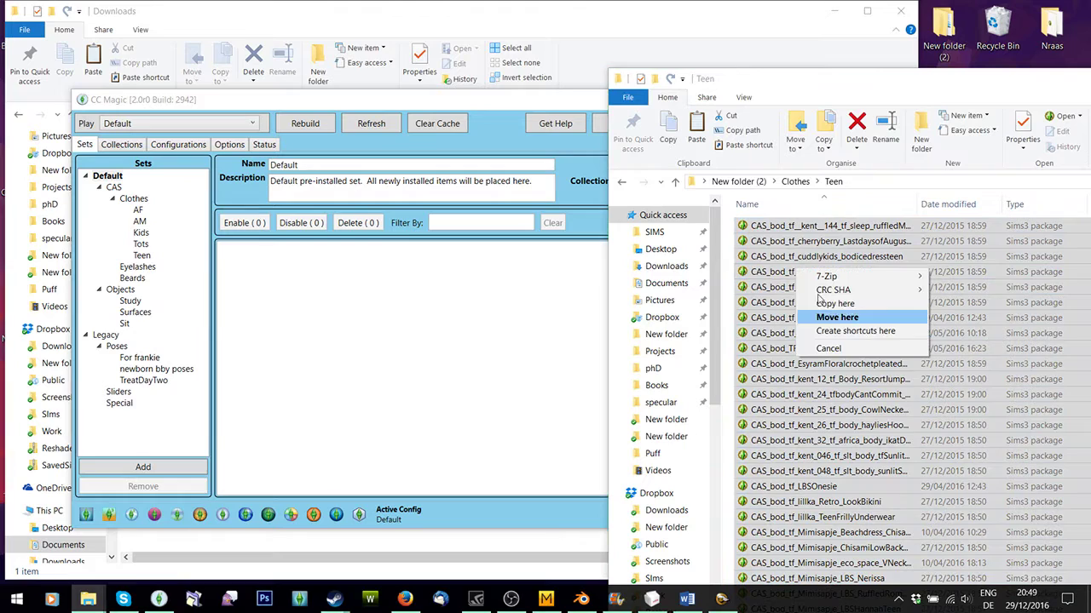
key("Escape")
right_click(758, 242)
left_click(791, 403)
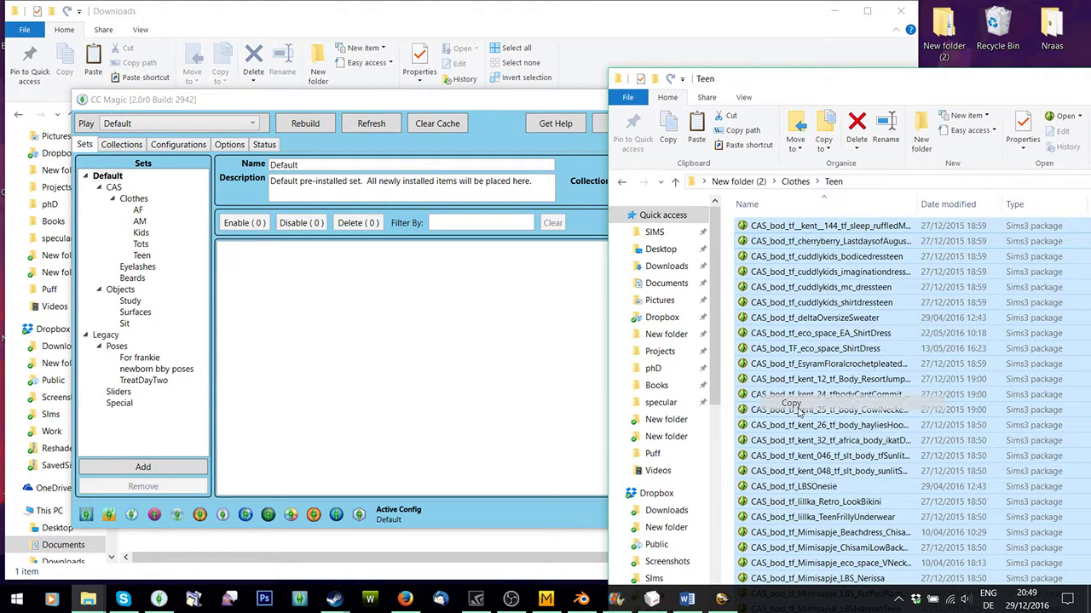
Paste the copied teen packages into the Downloads folder of The Sims 3.
left_click(554, 17)
right_click(317, 208)
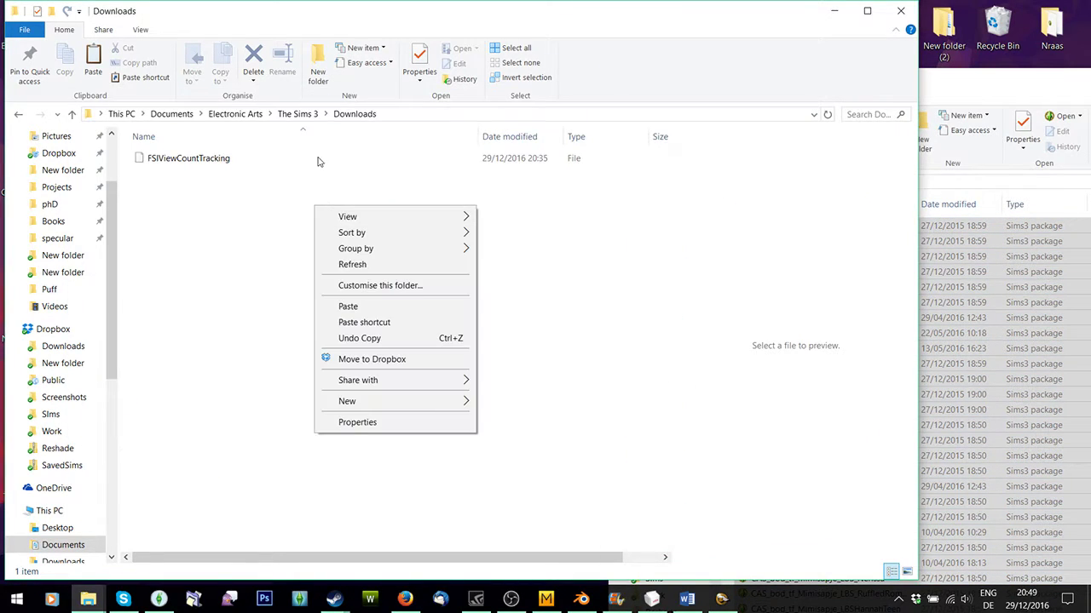
left_click(351, 306)
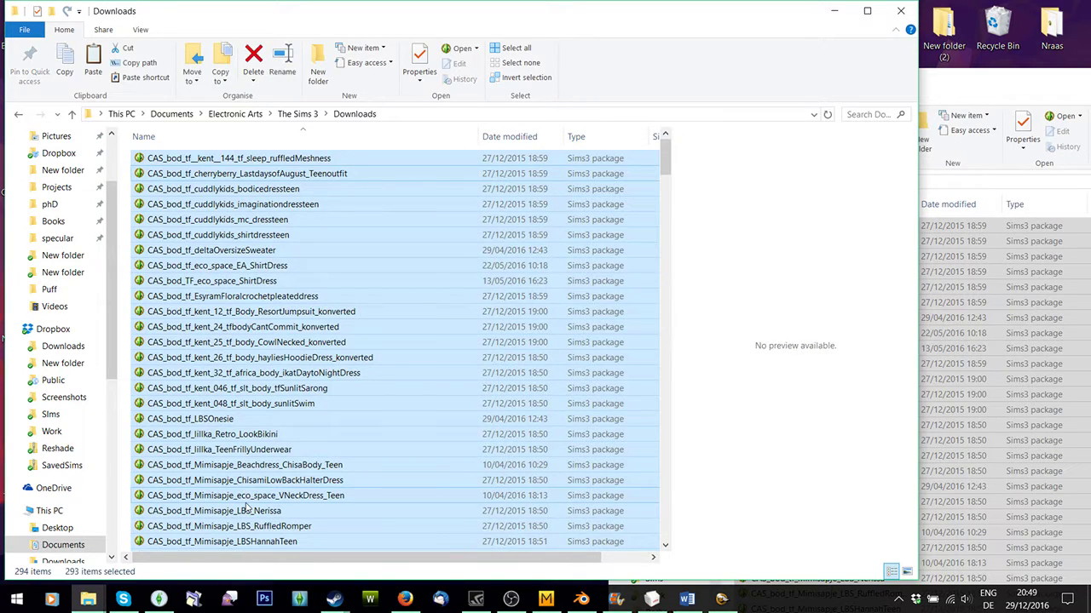
Switch to CC Magic and move all the imported teen items from the Default set into the Teen set under Clothes.
left_click(159, 599)
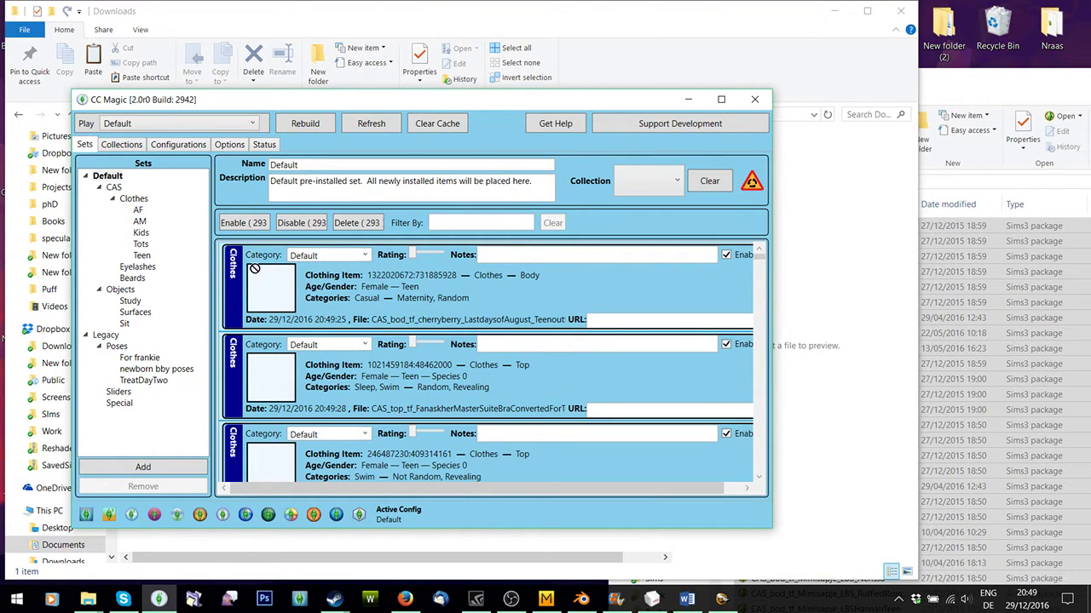
left_click_drag(144, 261, 144, 258)
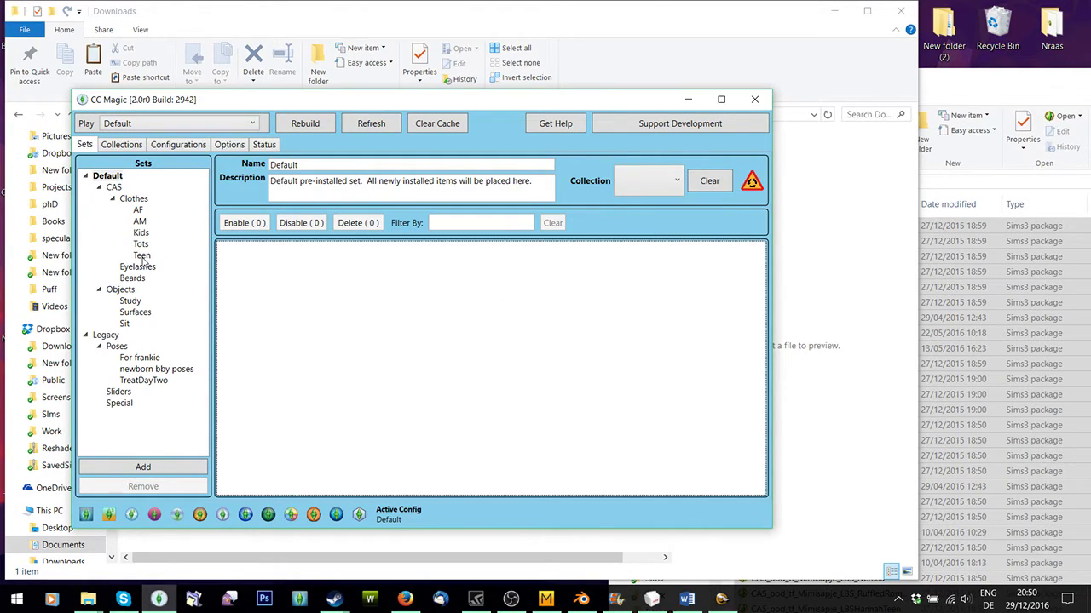
Enable all the disabled sets in the Default configuration.
left_click(187, 145)
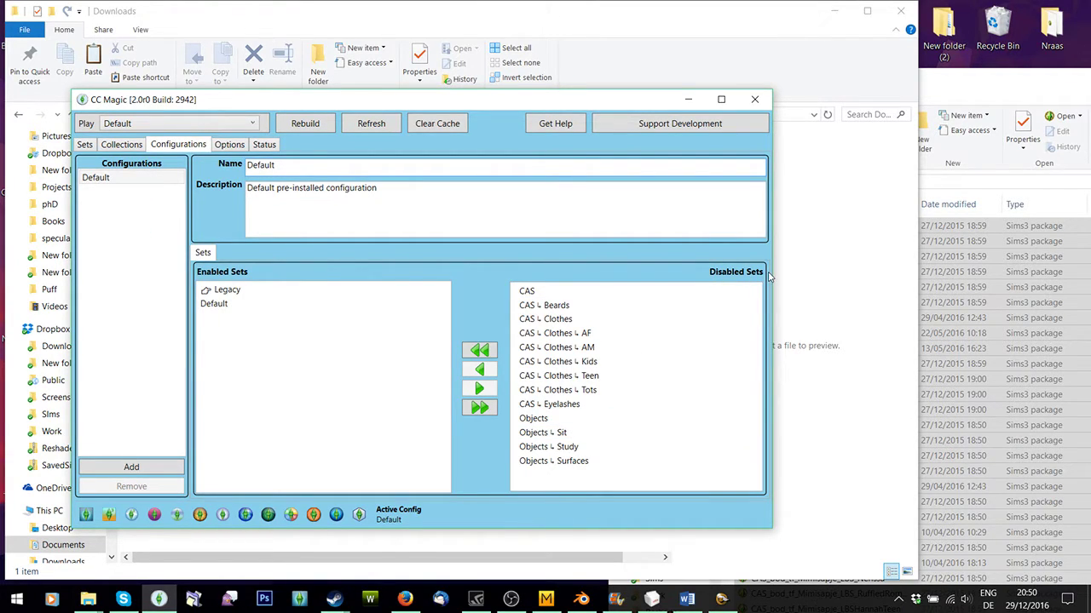
left_click(480, 351)
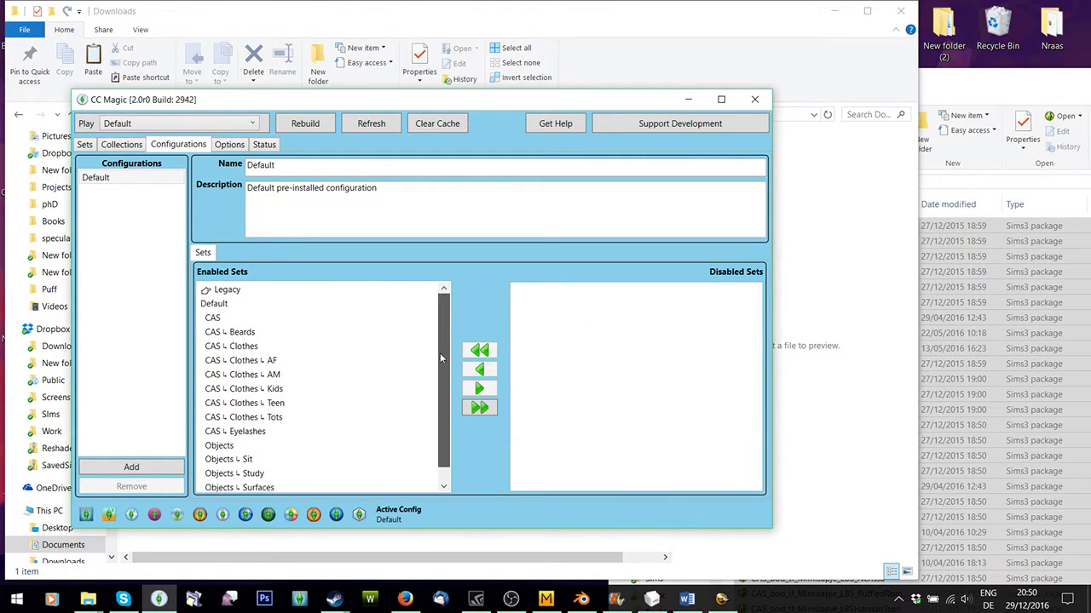
scroll(277, 443, "down", 1)
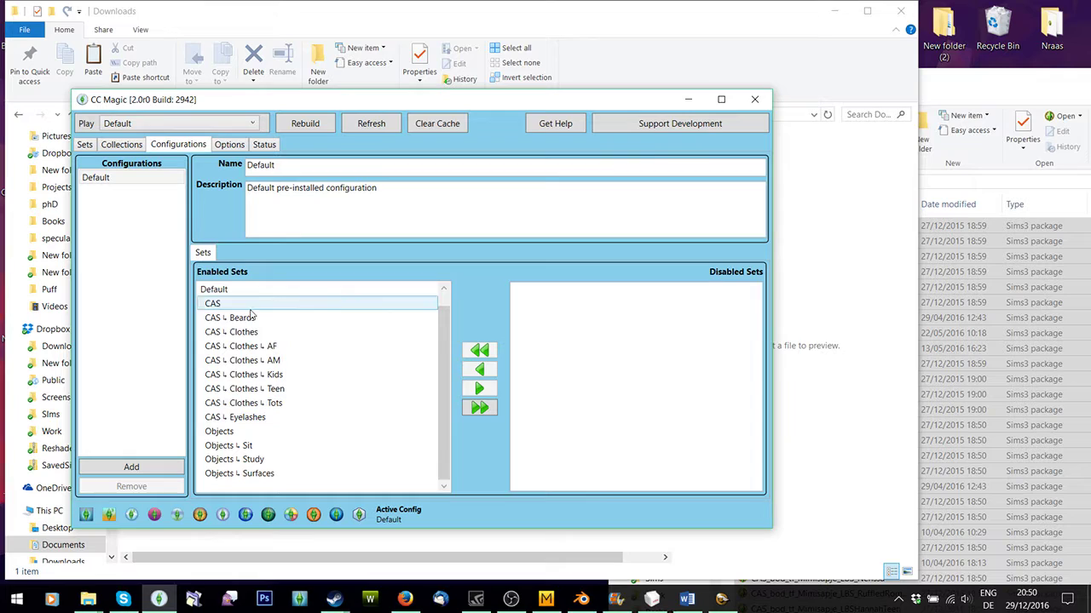
Try disabling and re-enabling sets in the Default configuration, first all of them and also only the CAS Beards set.
left_click(480, 407)
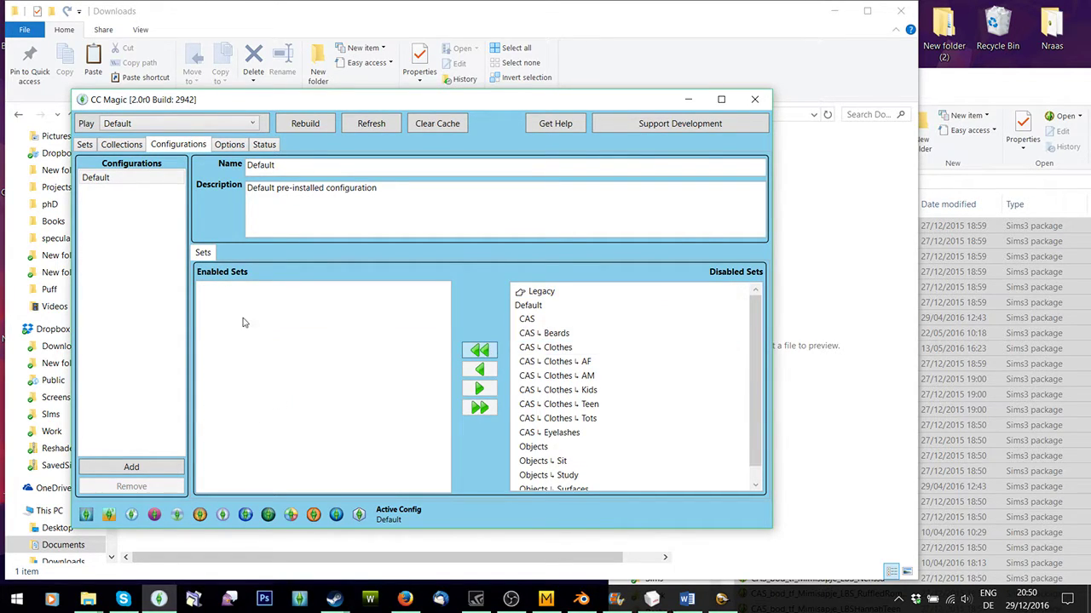
left_click(486, 350)
left_click(478, 388)
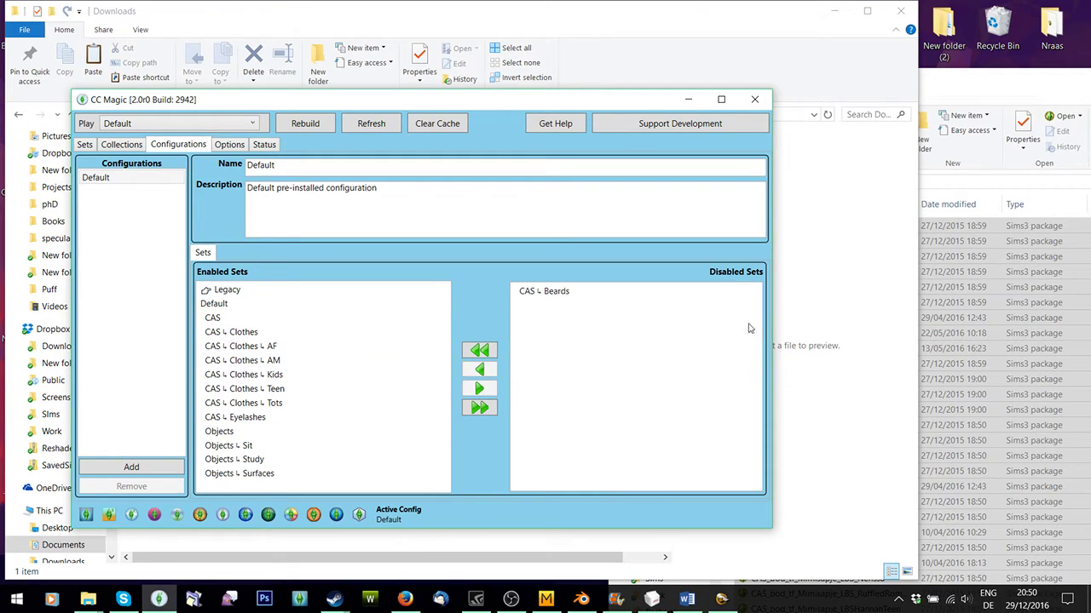
left_click(572, 293)
left_click(478, 370)
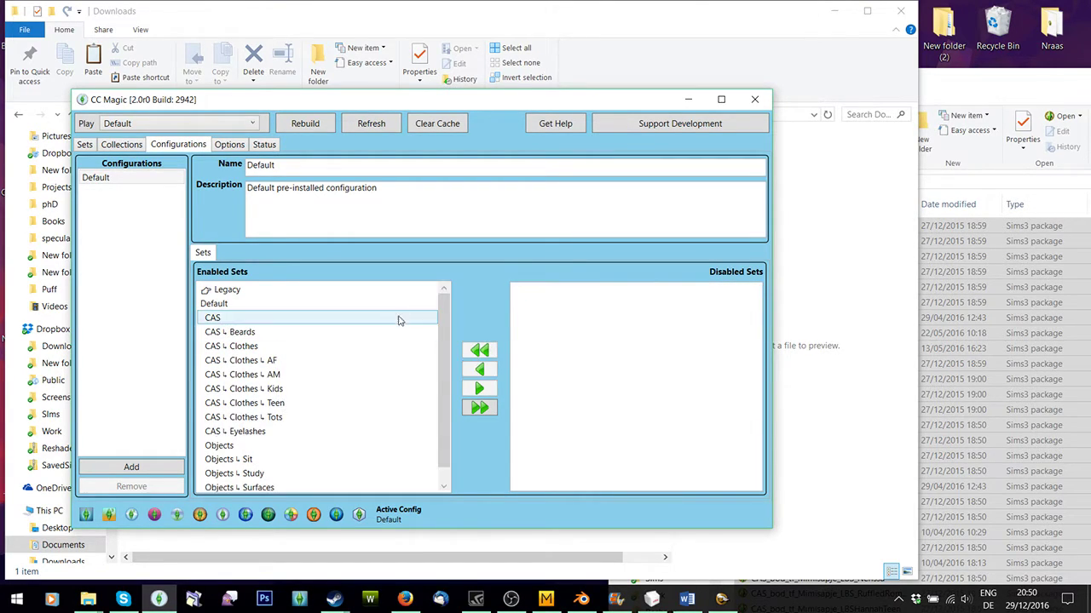
left_click_drag(440, 327, 441, 340)
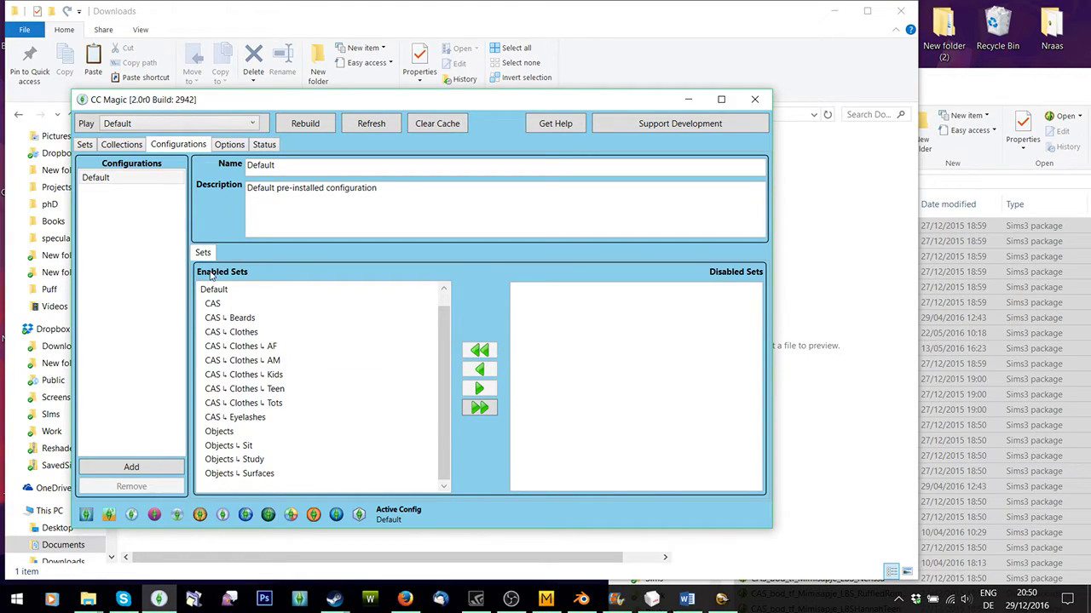
scroll(255, 347, "up", 1)
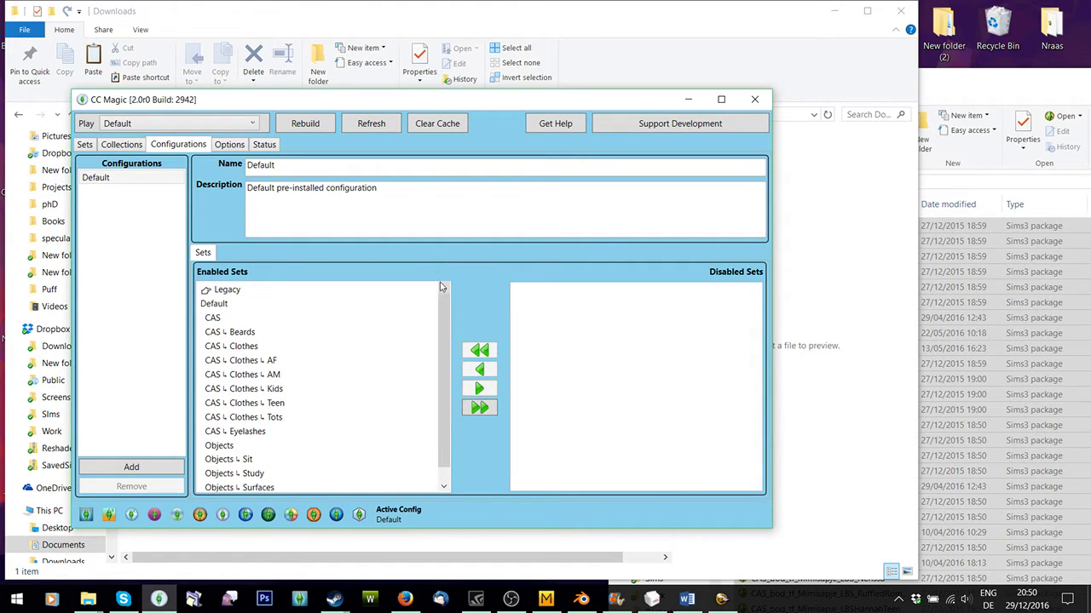
Review the configuration options and browse the game's Bin folder for a Game EXE Override without choosing a file.
left_click(227, 147)
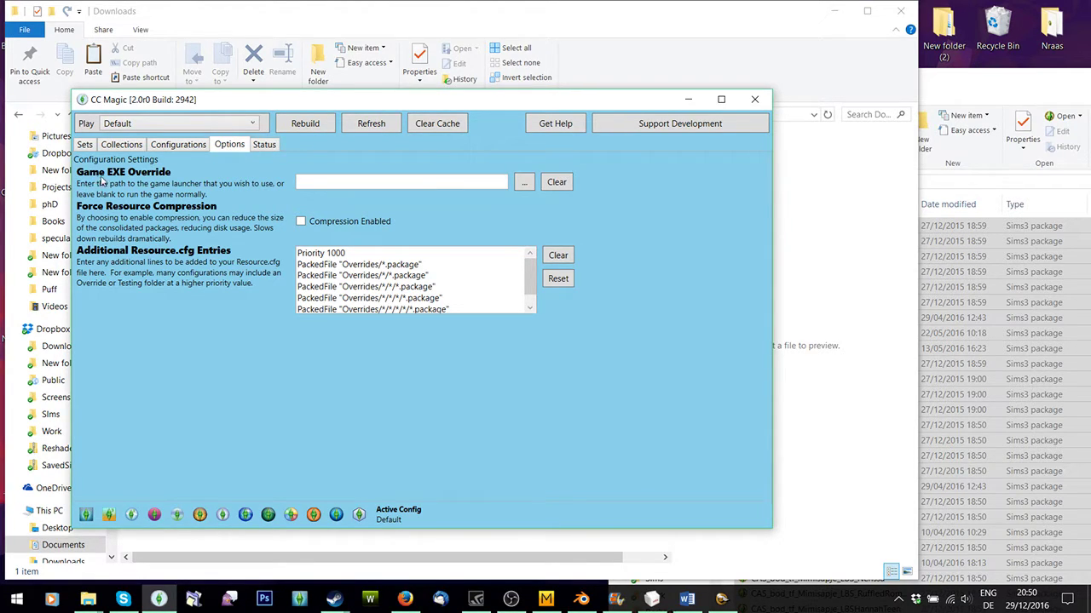
left_click(358, 181)
left_click(524, 186)
left_click(524, 184)
scroll(253, 249, "down", 2)
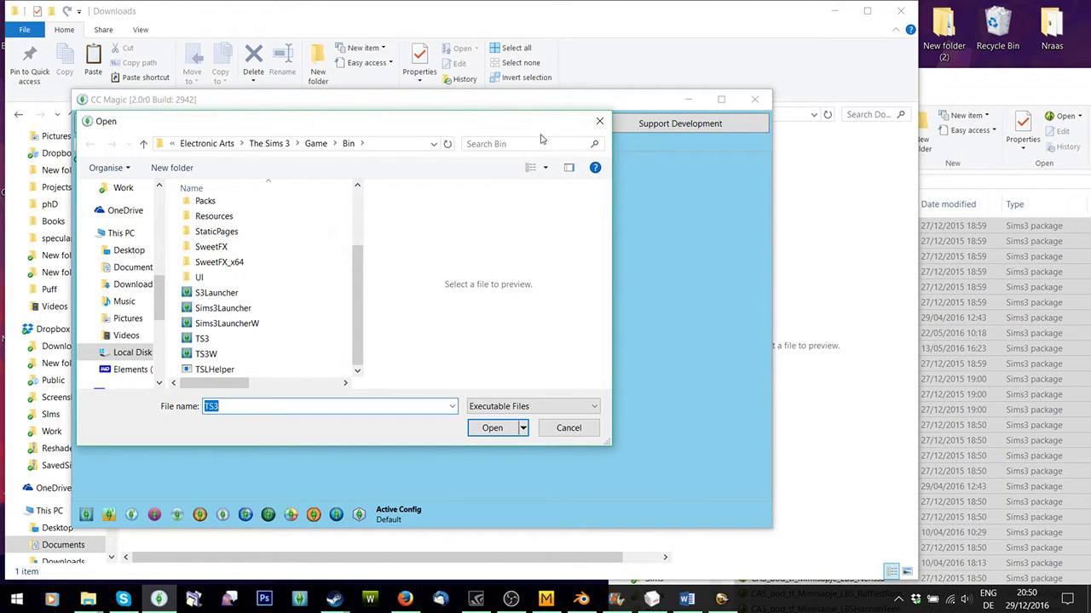
left_click(600, 122)
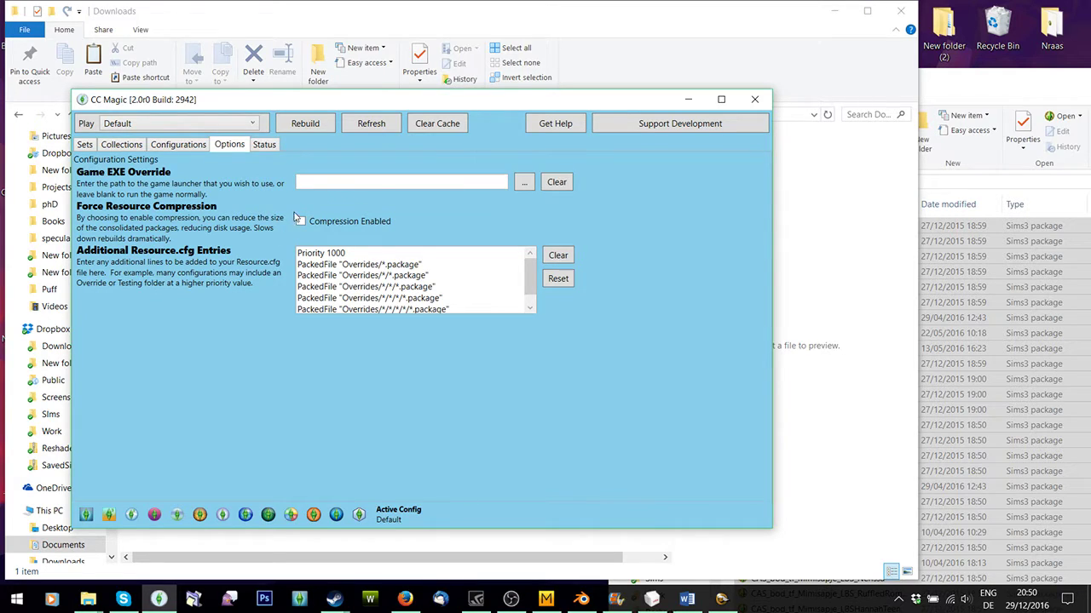
Return to the sets overview and rebuild the Default configuration.
left_click(122, 146)
left_click(85, 146)
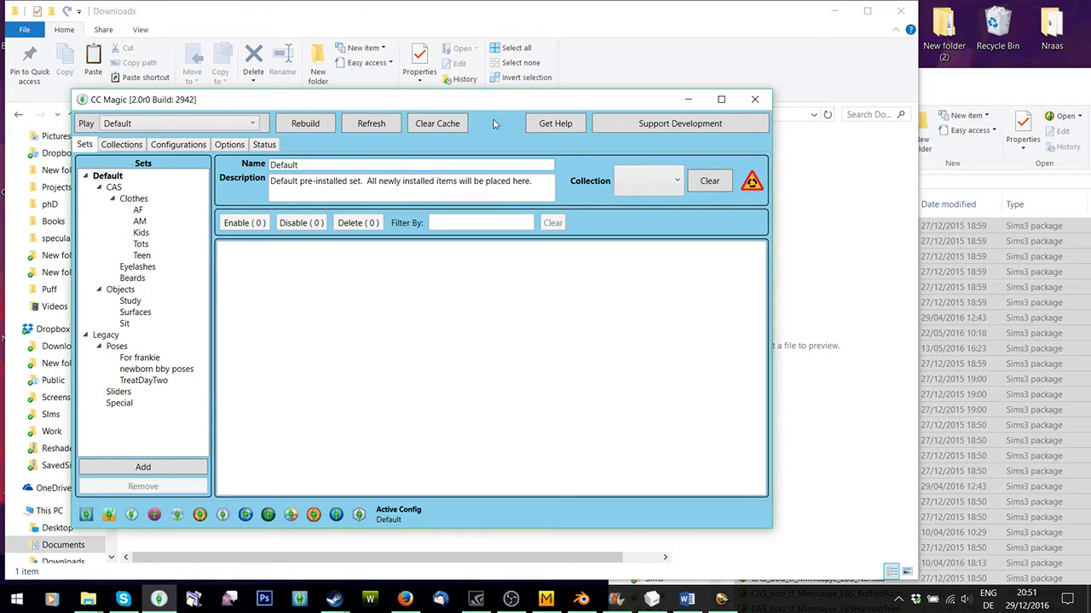
left_click(307, 125)
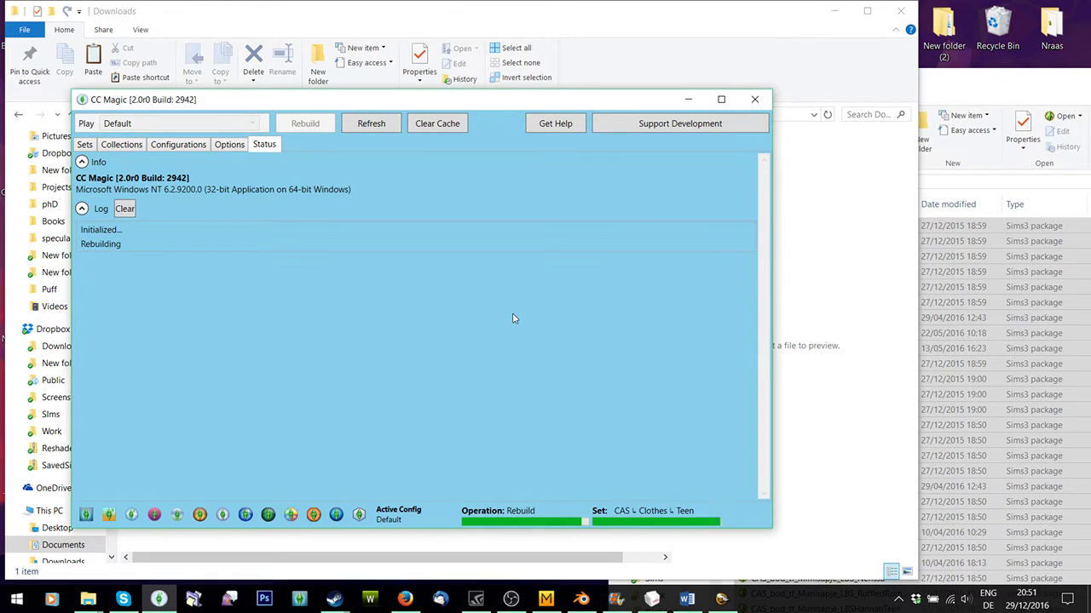
Examine the rebuilt set folders under The Sims 3 > Mods > Cache > Sets, including the merged ModBUILD0 package in Tots.
left_click_drag(405, 113, 796, 134)
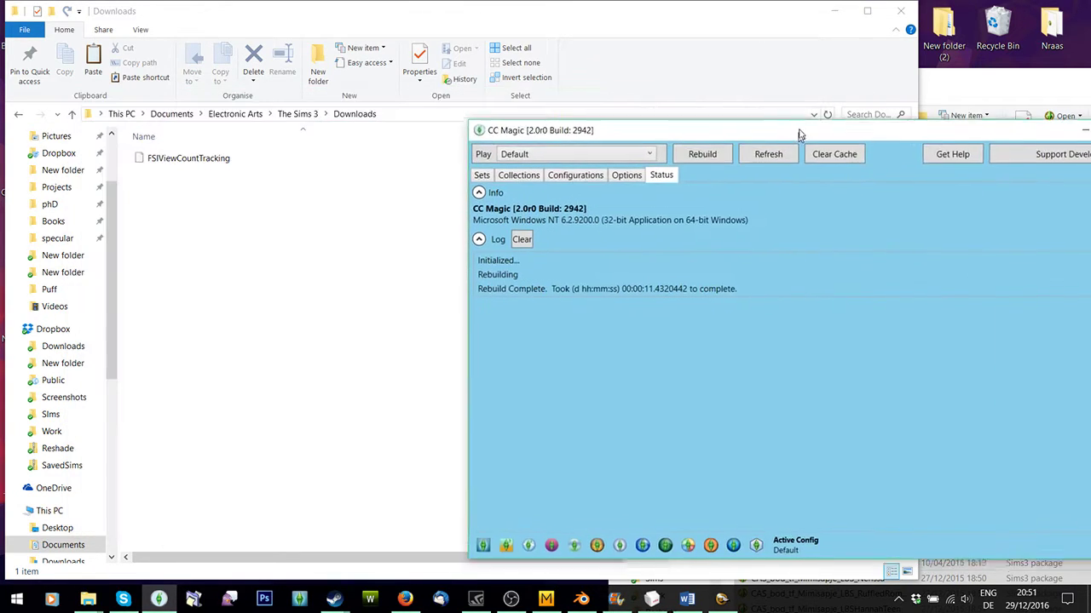
left_click(304, 114)
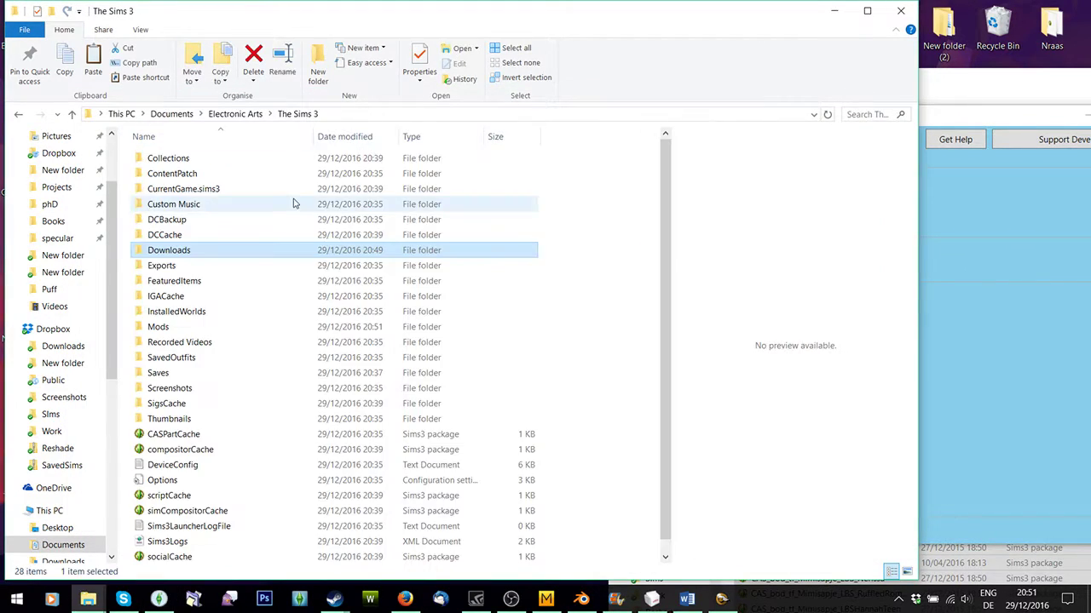
double_click(194, 327)
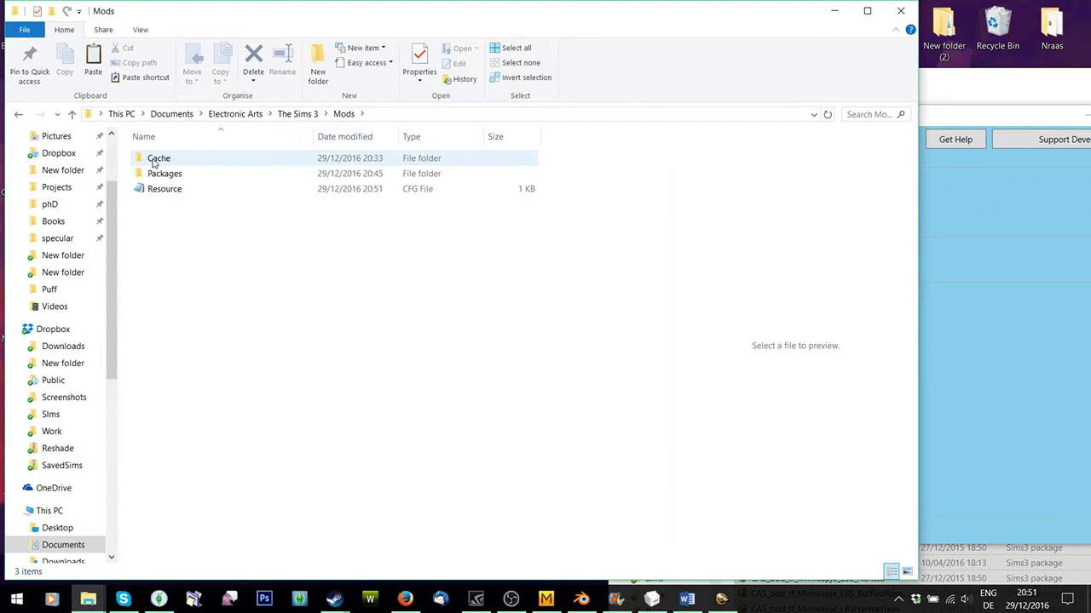
double_click(160, 162)
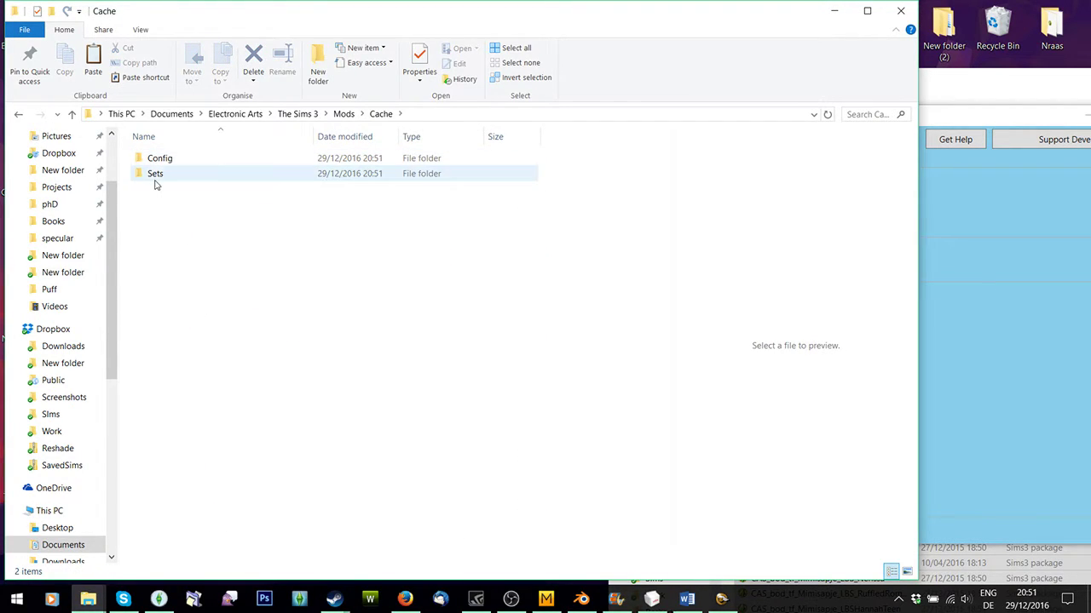
double_click(156, 175)
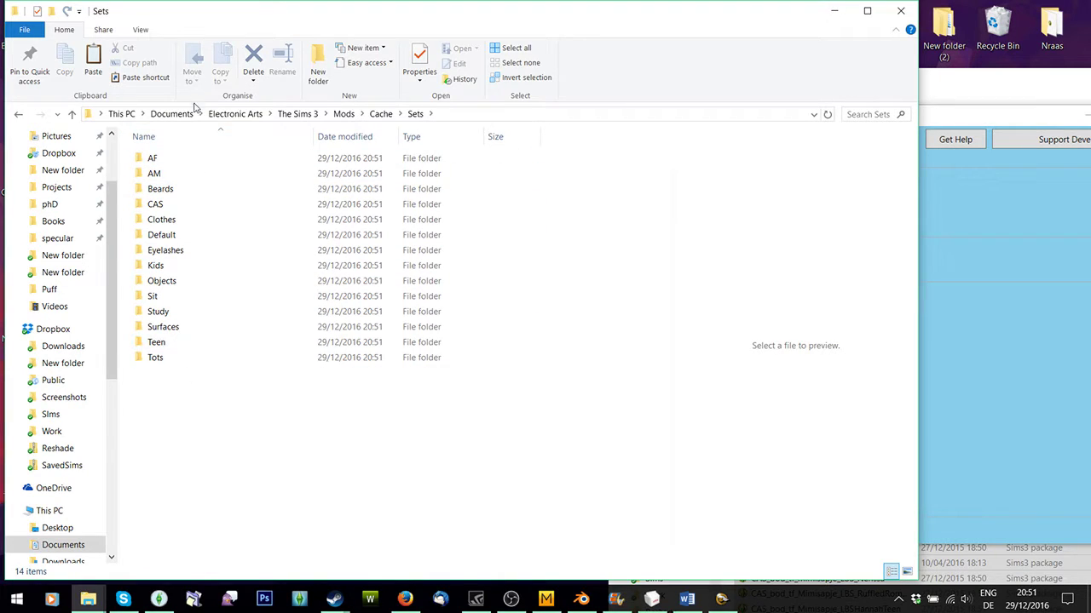
left_click(156, 358)
double_click(156, 358)
left_click(195, 155)
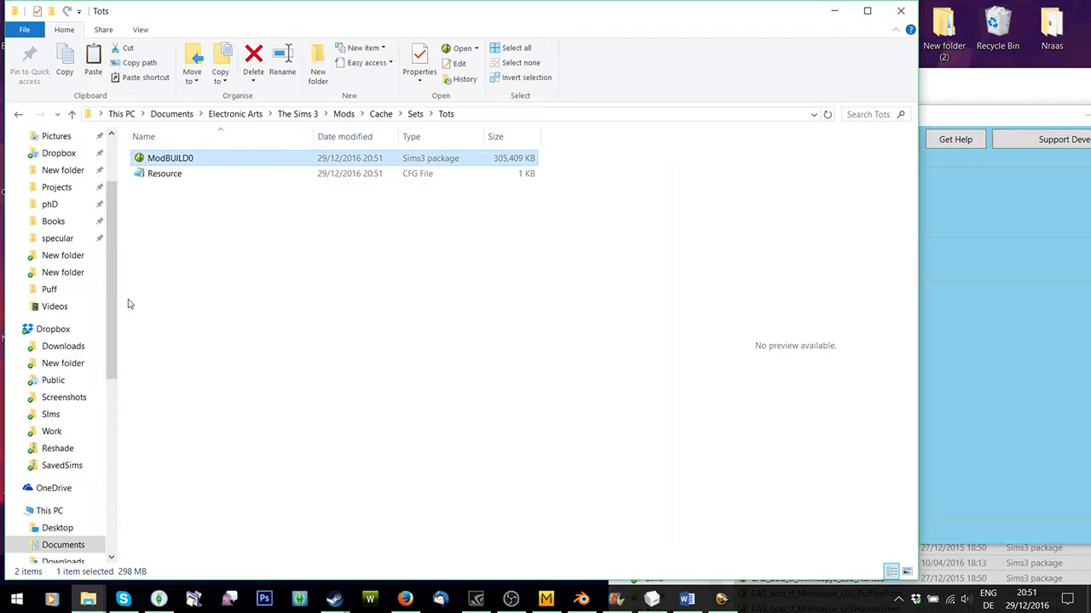
left_click(18, 115)
Open the Tots set in CC Magic and filter its items by "sock".
left_click_drag(922, 117, 627, 92)
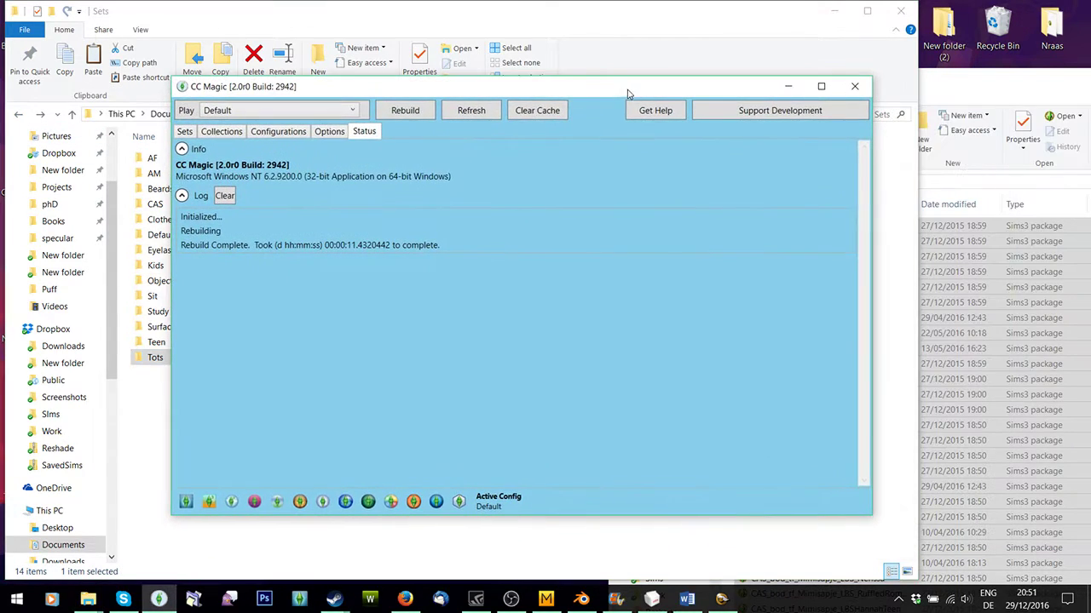
left_click(183, 133)
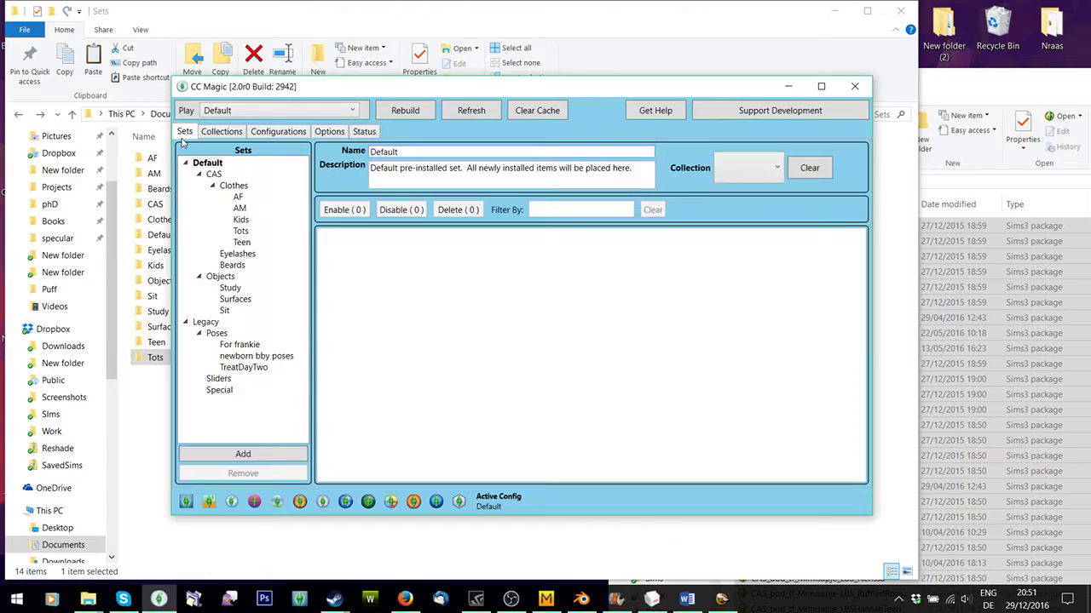
left_click(241, 232)
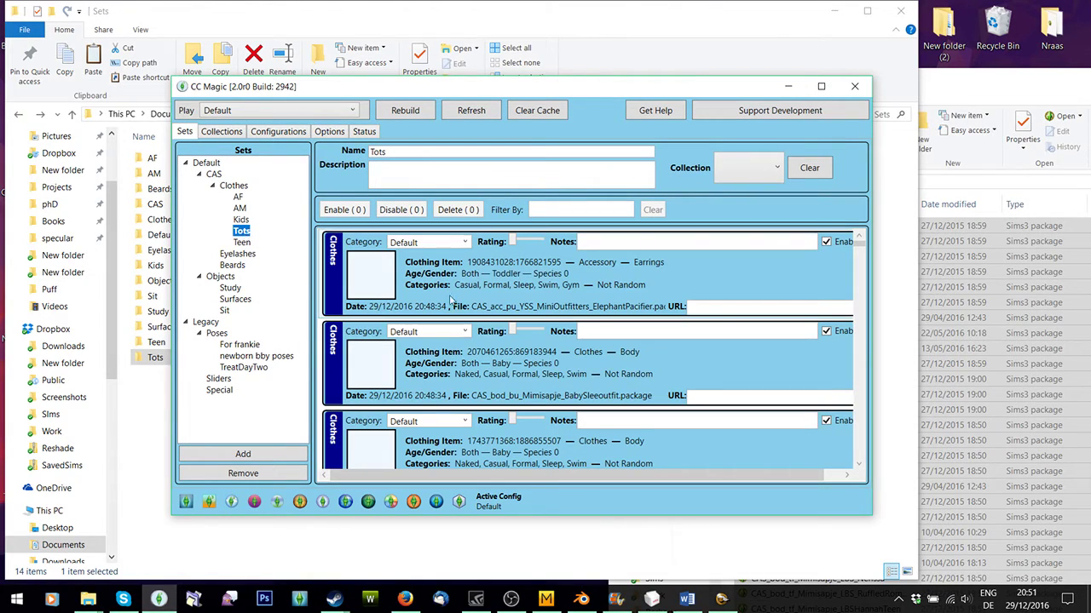
left_click(569, 210)
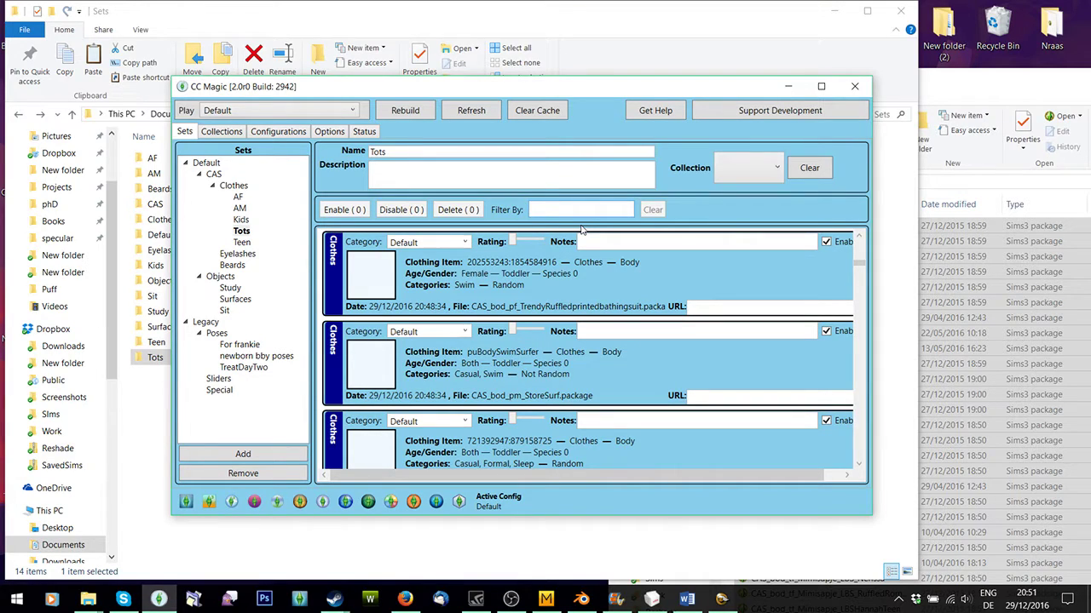
type("sock")
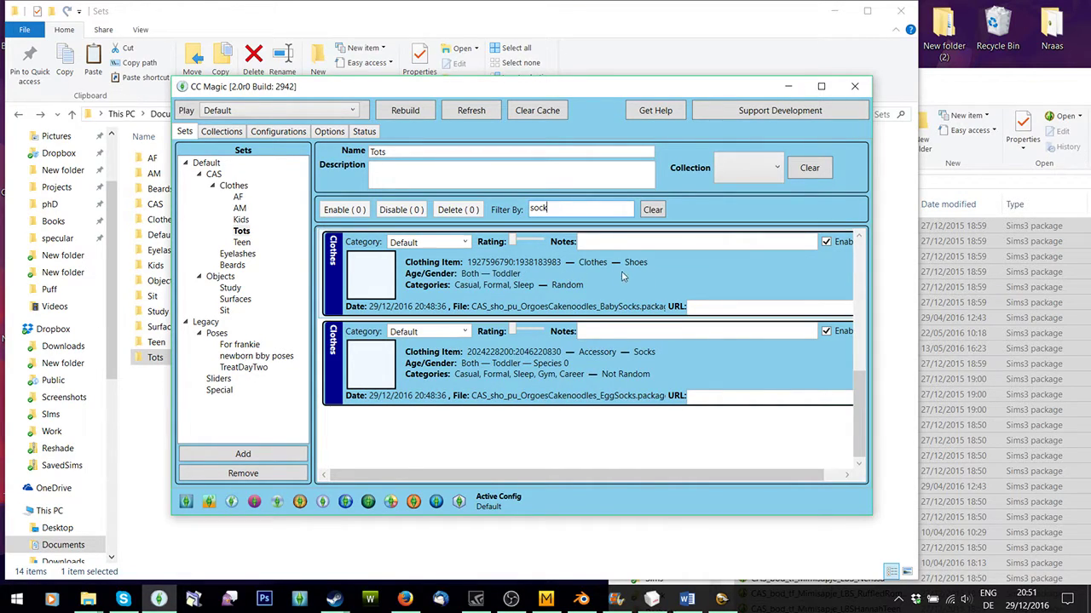
Delete the CAS_sho_pu_OrgoesCakenoodles_BabySocks item from the Tots set.
left_click(588, 284)
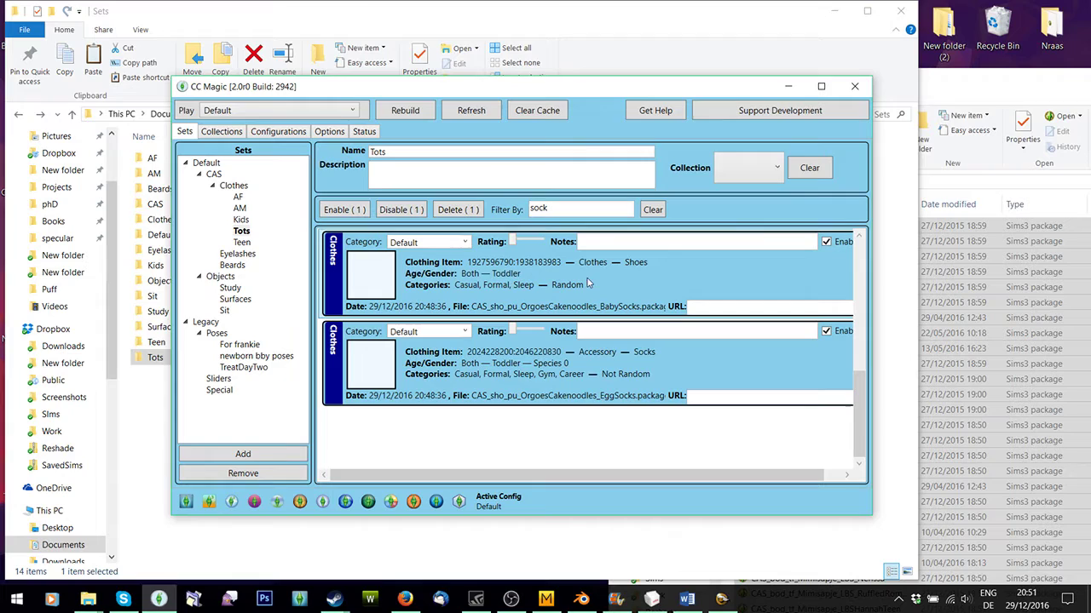
left_click(465, 214)
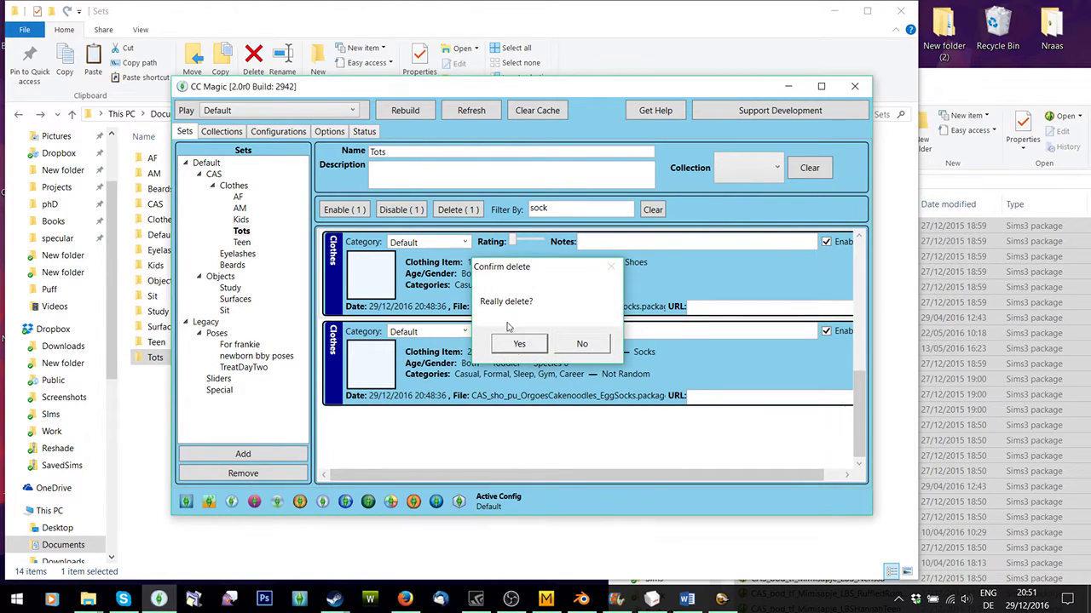
left_click(514, 344)
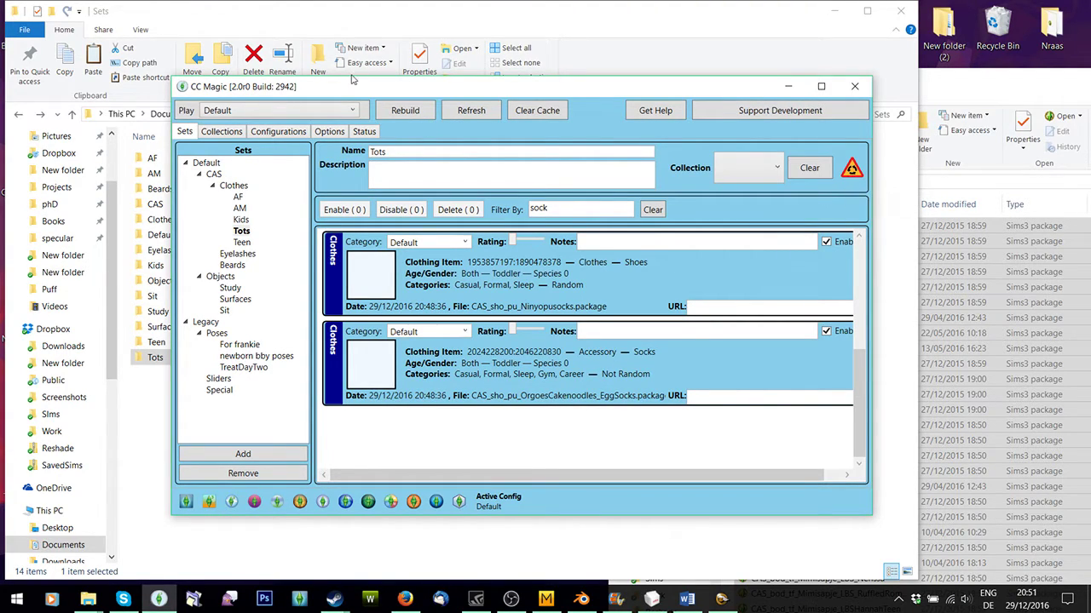
Rebuild the Default configuration and return to the Tots set's items.
left_click(405, 112)
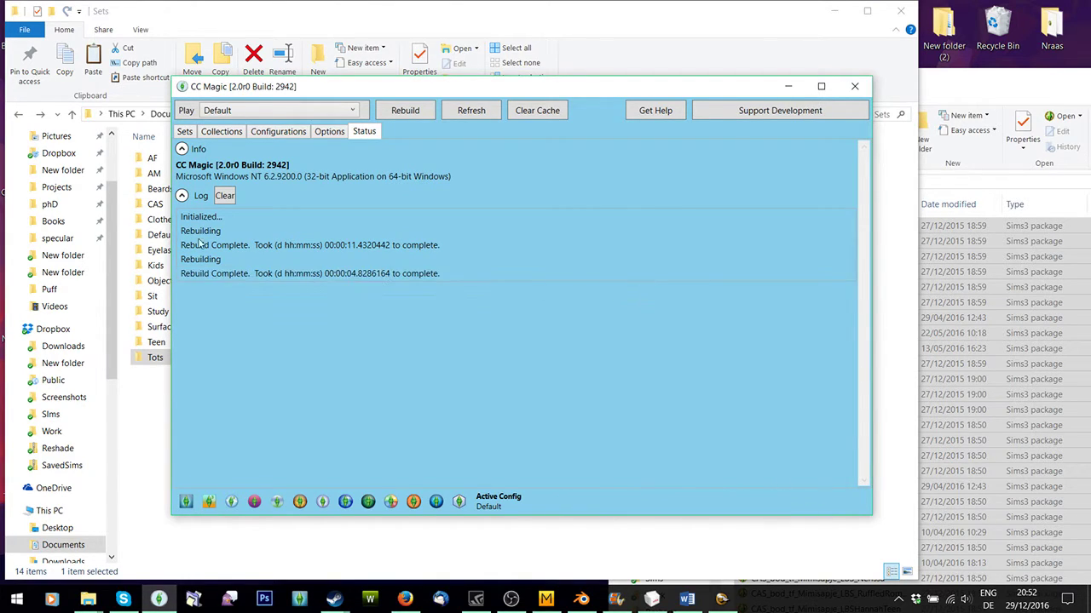
left_click_drag(298, 95, 338, 99)
left_click(225, 136)
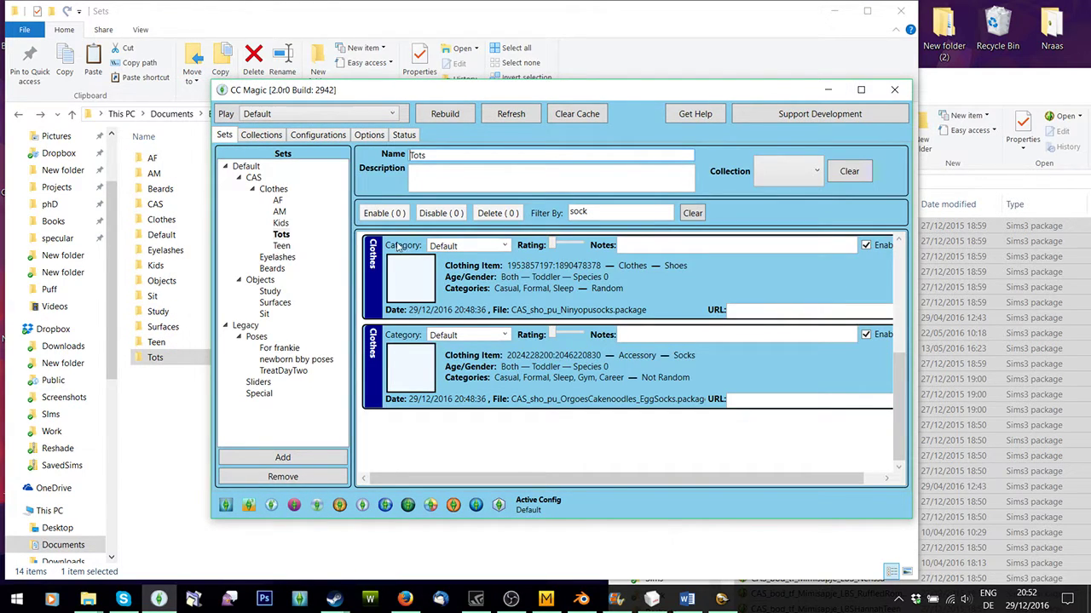
left_click(505, 287)
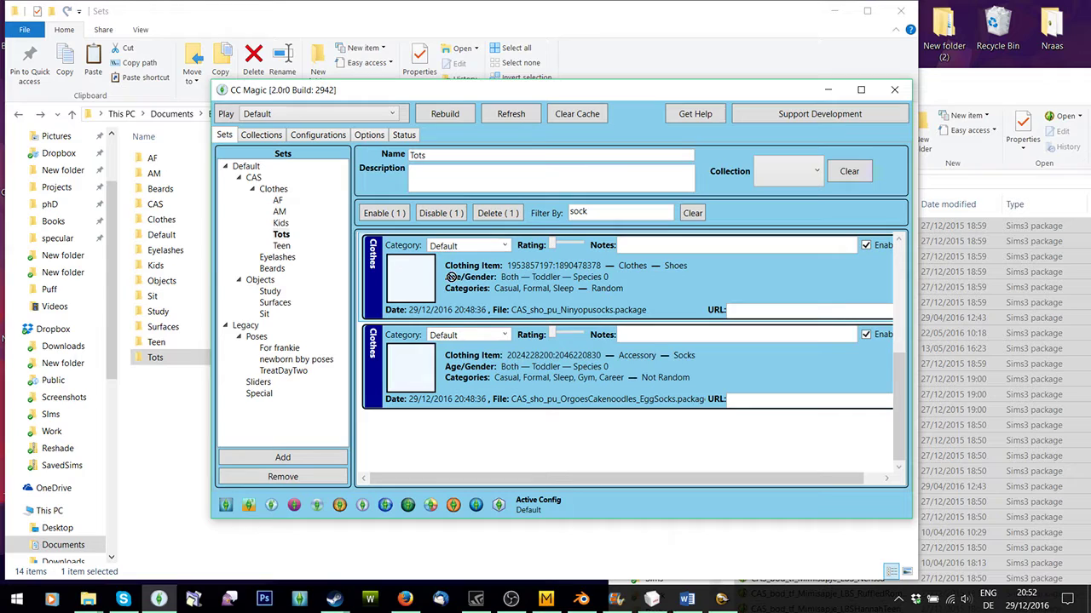
Switch to the Teen folder in File Explorer, widen the name column and copy the CAS_bod_tf_EsyramFloralcrochetpleateddress package.
left_click(928, 91)
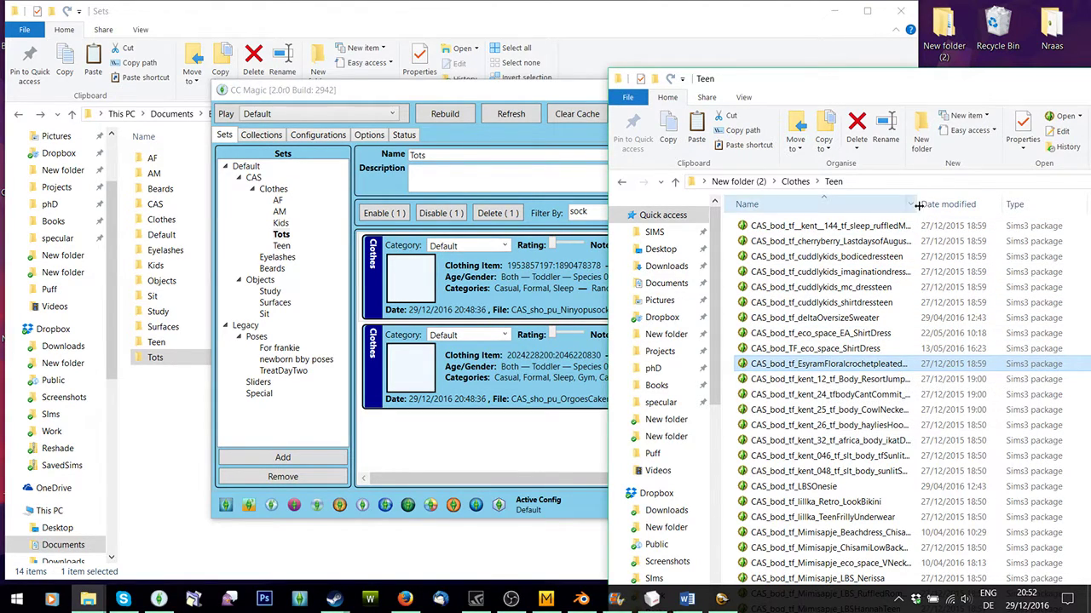
left_click_drag(918, 206, 1008, 206)
right_click(792, 364)
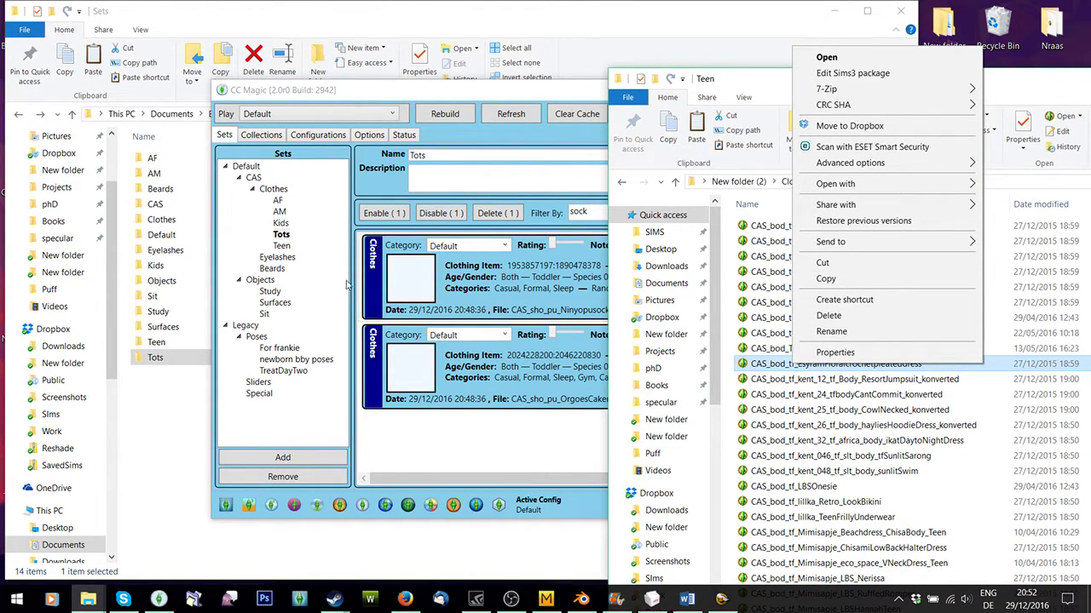
left_click(827, 281)
Paste the copied package into Electronic Arts > CC Magic > Content > Packages, replacing the existing file of the same name.
left_click(277, 24)
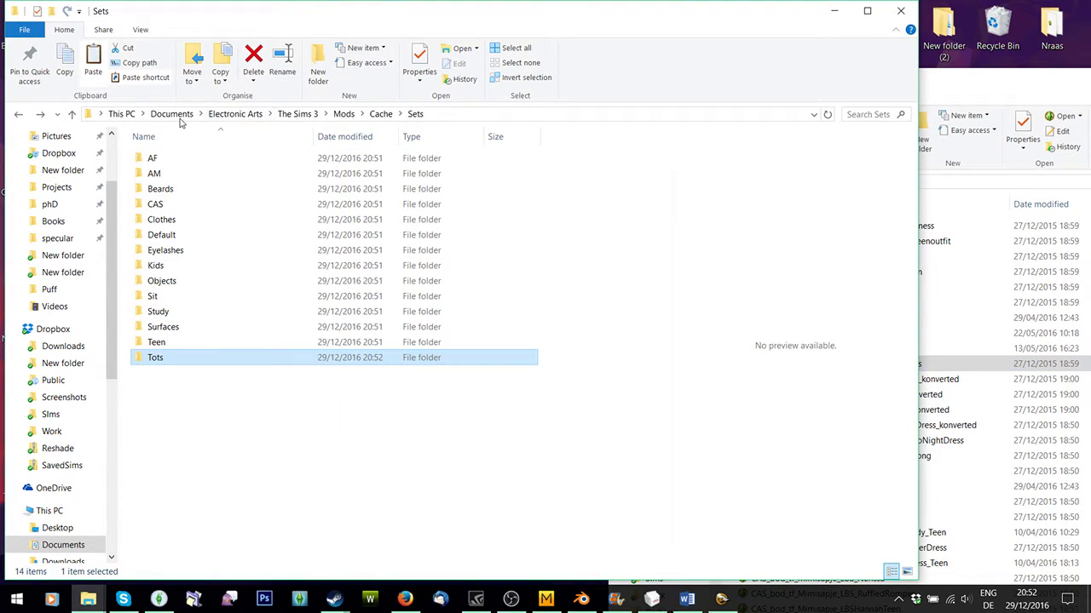
left_click(235, 113)
double_click(174, 194)
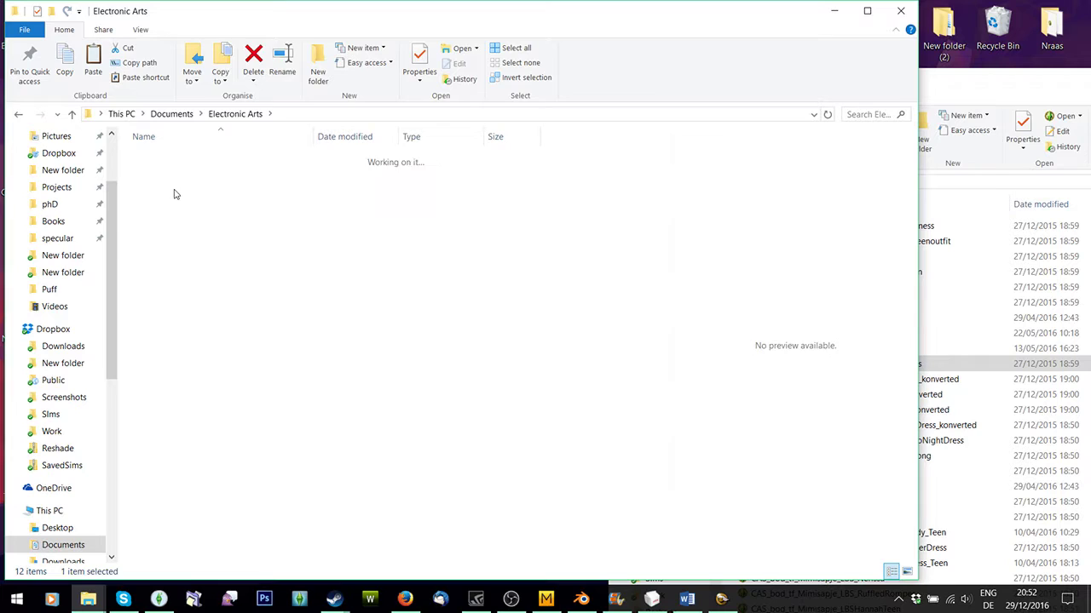
double_click(173, 175)
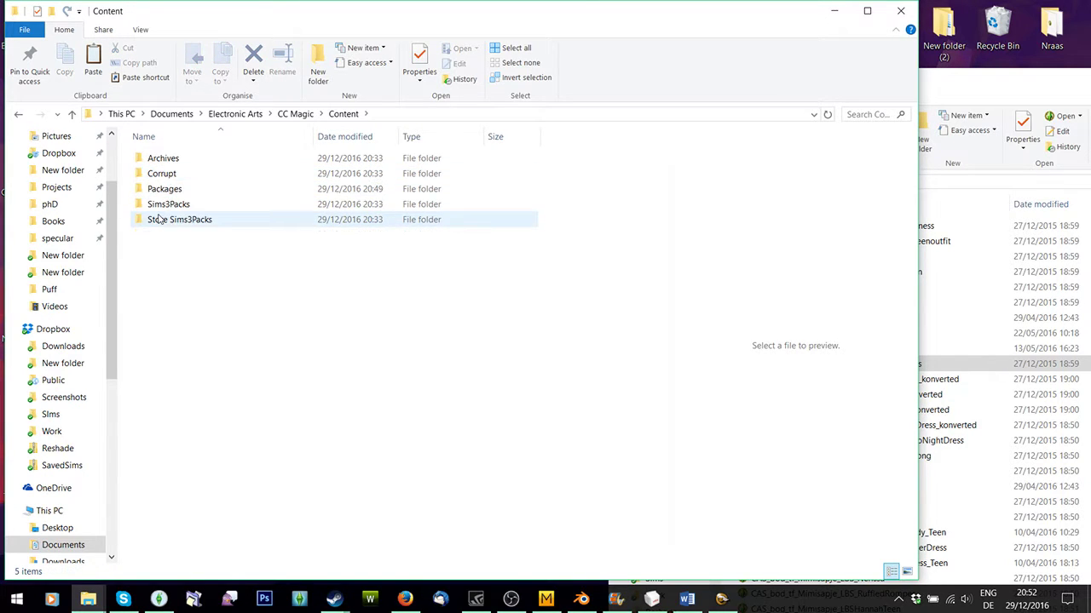
double_click(166, 189)
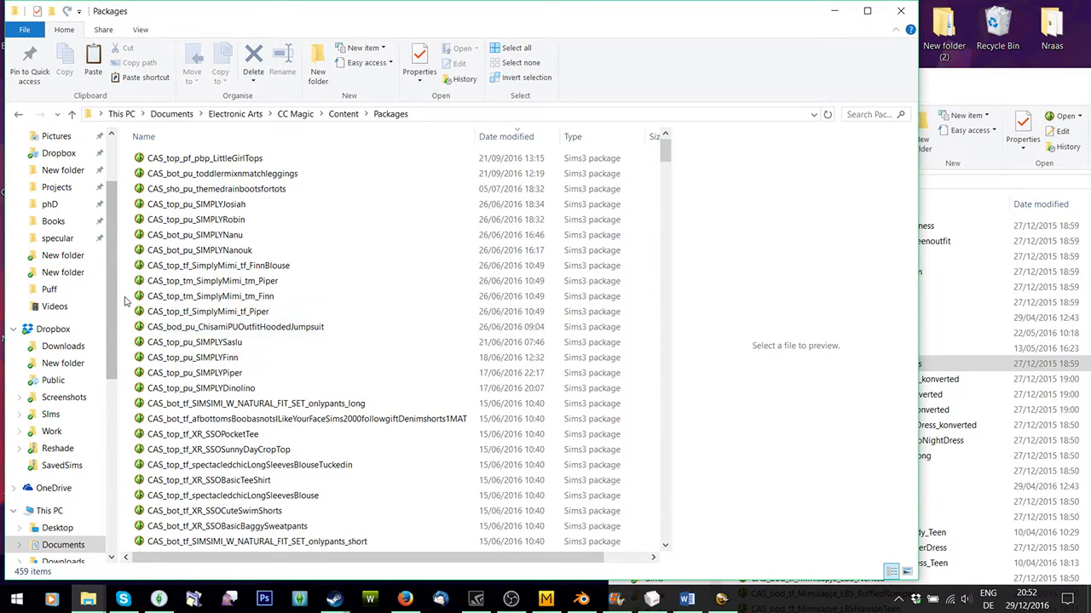
right_click(125, 300)
left_click(146, 395)
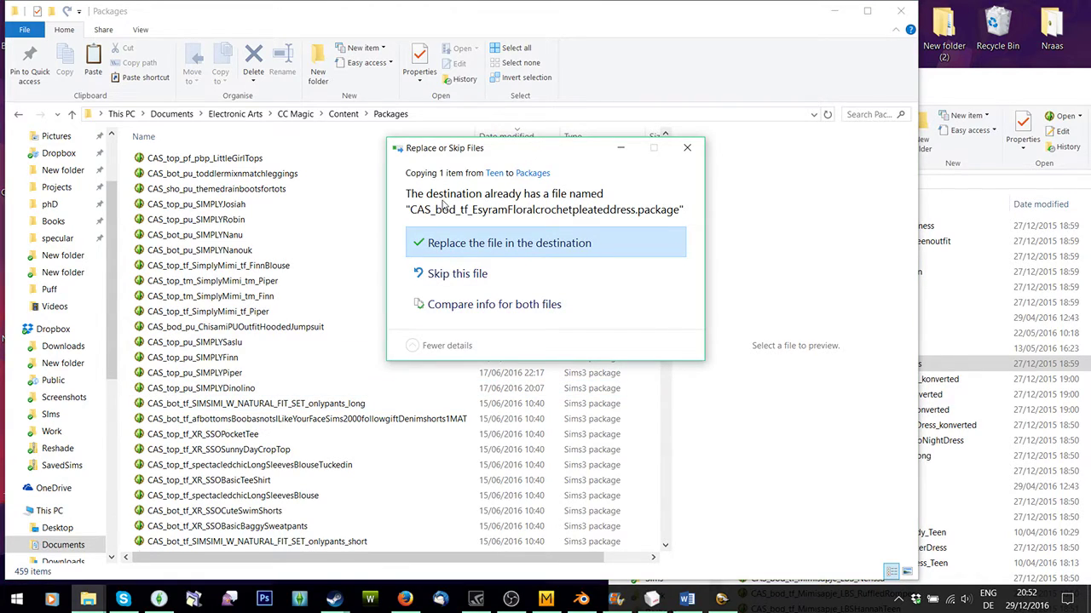
left_click(511, 244)
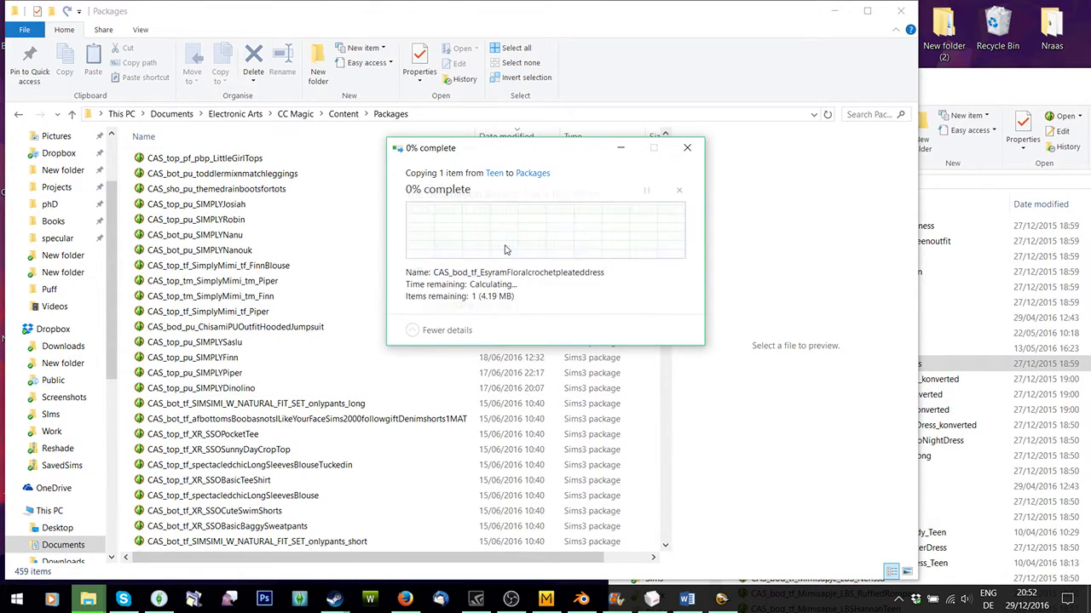
Switch back to CC Magic, open the Teen set and remove the "sock" filter from its items.
left_click(155, 600)
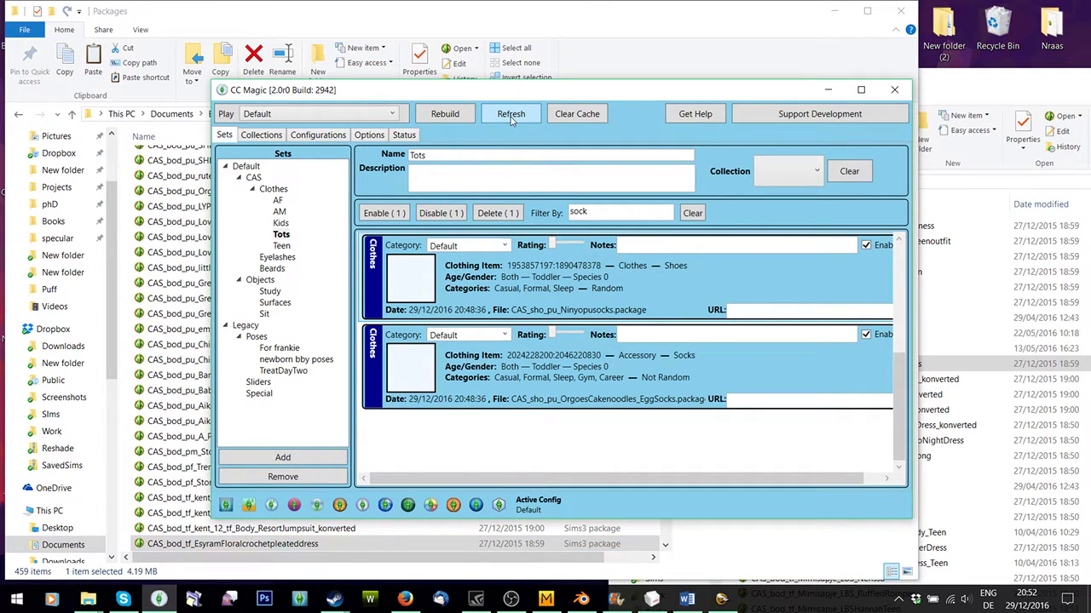
left_click(282, 246)
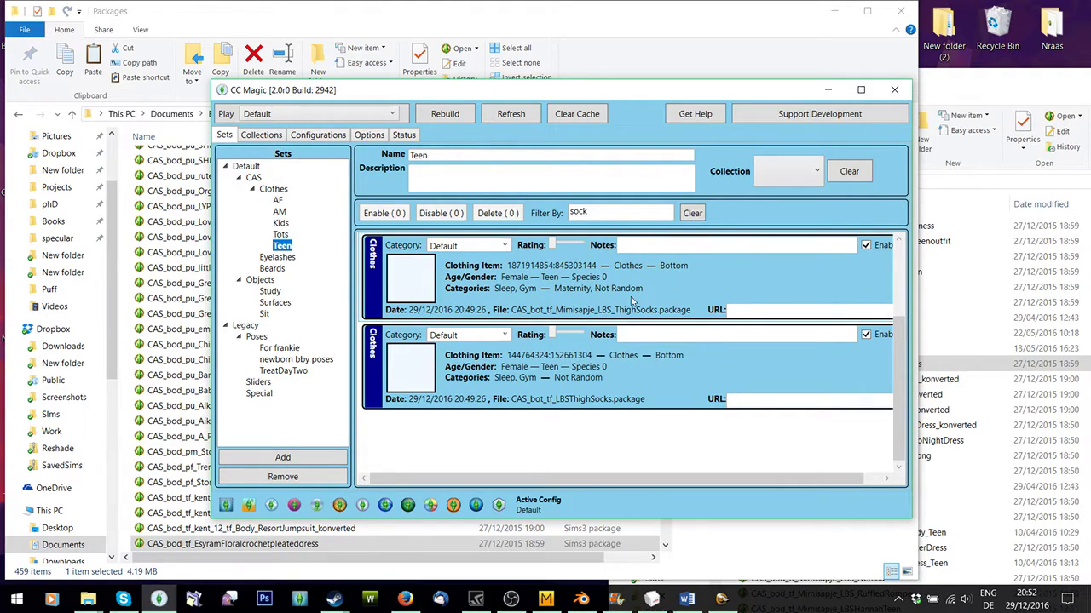
left_click(617, 214)
key("BackSpace")
key("BackSpace")
key("BackSpace")
key("BackSpace")
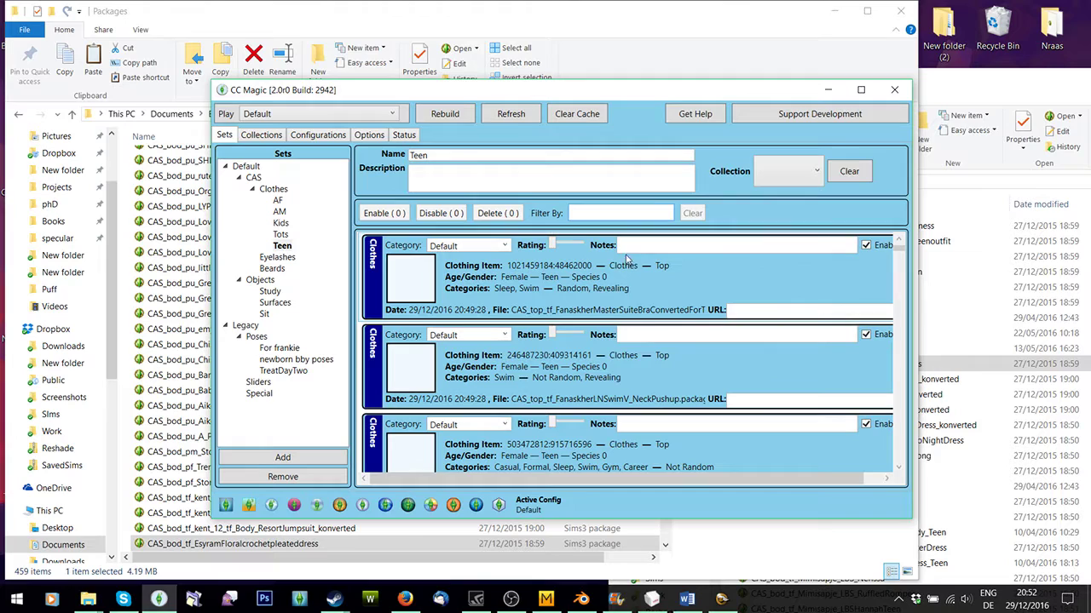
Disable and re-enable the first item in the Teen set, and rebuild the Default configuration.
left_click(855, 247)
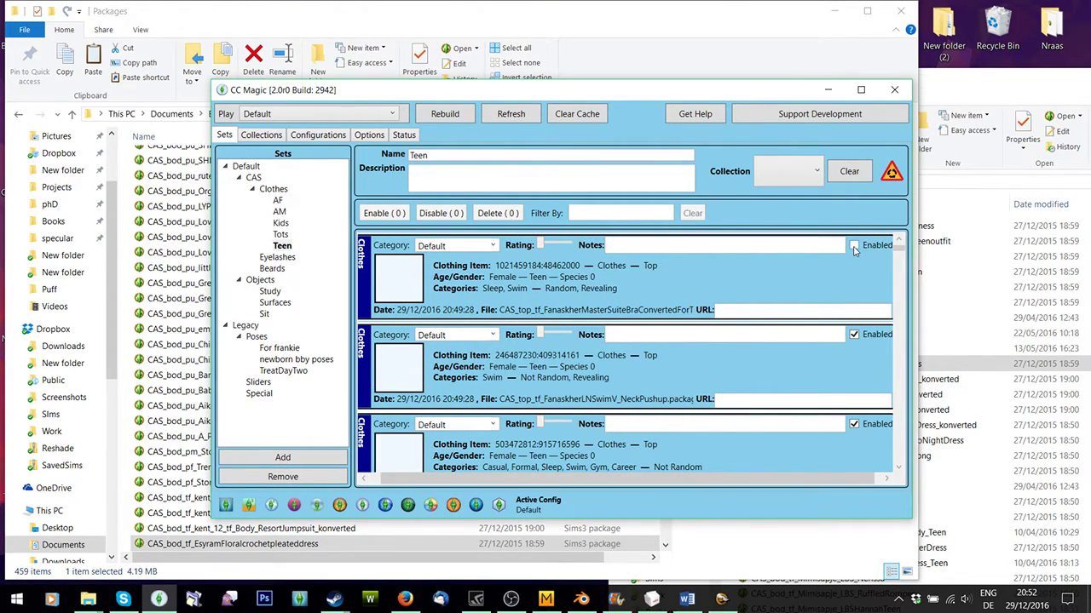
left_click(853, 248)
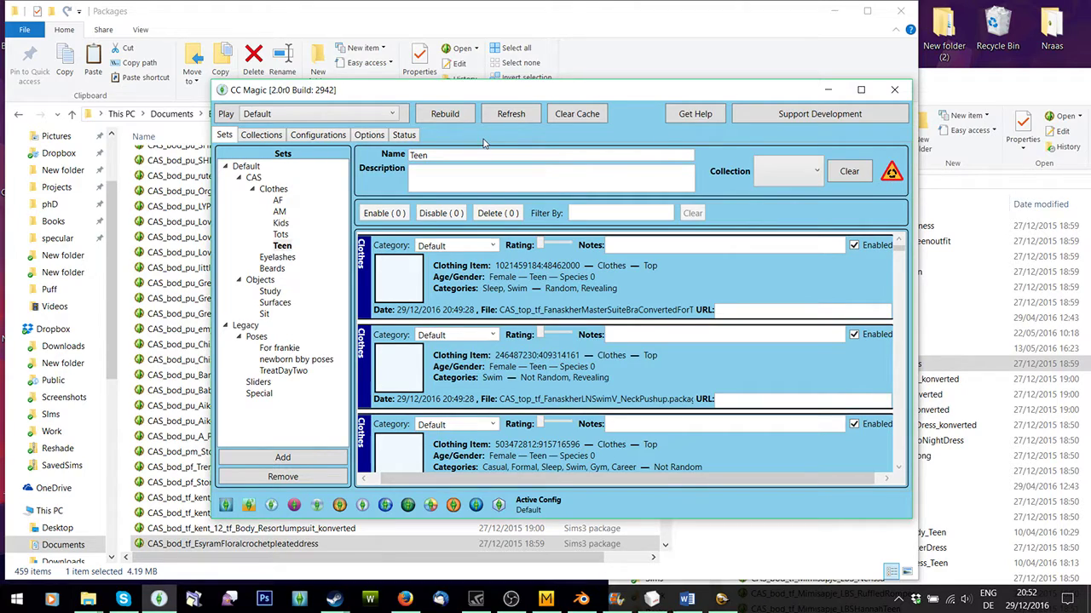
left_click(441, 116)
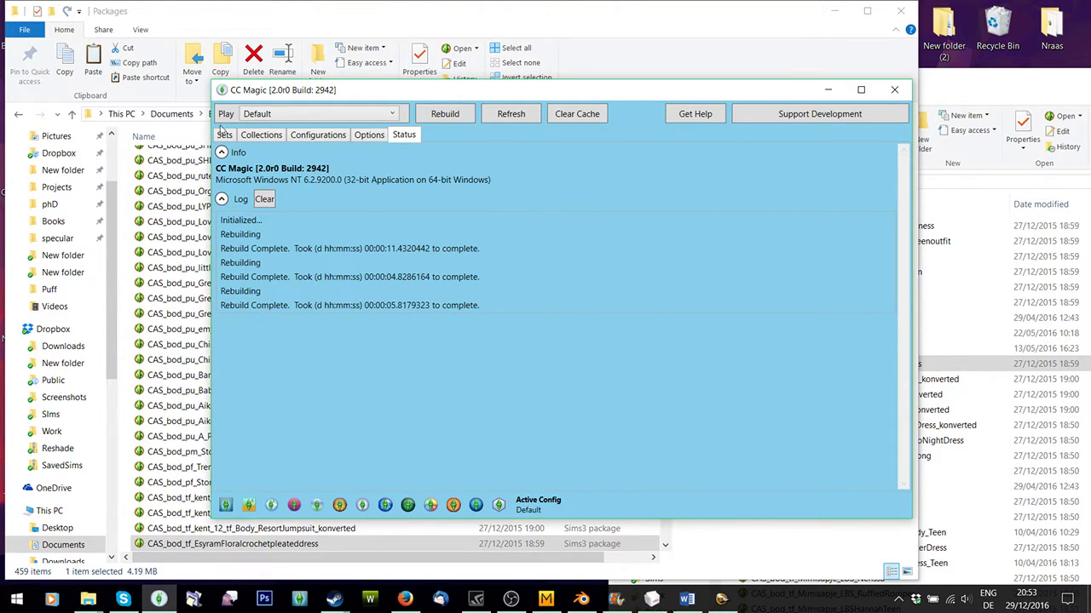
left_click(224, 134)
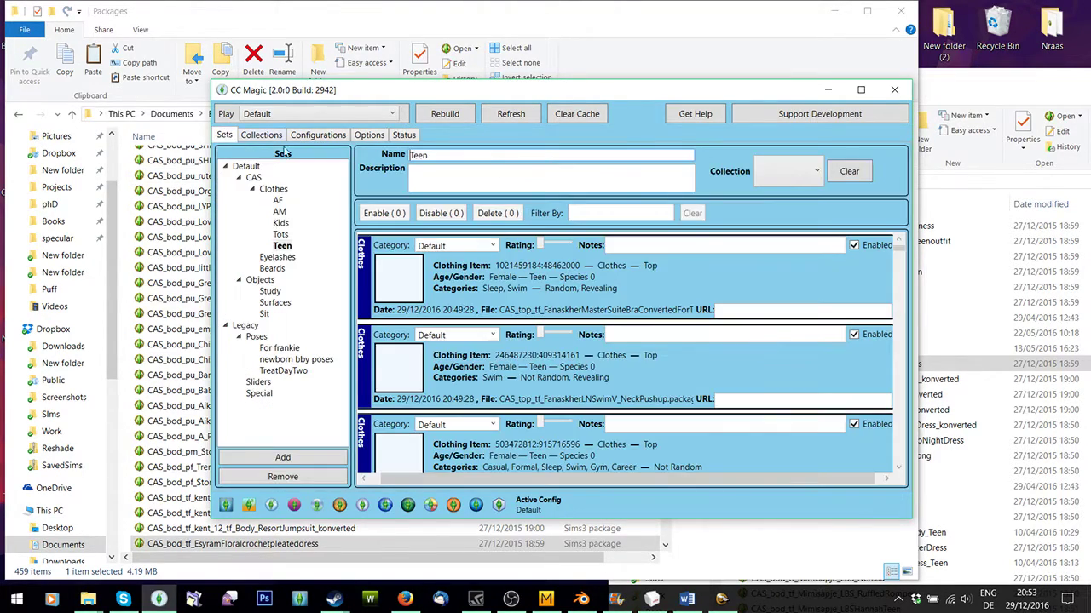
Clear the game caches together with the Custom Launcher cache data, and rebuild the Default configuration.
left_click(586, 118)
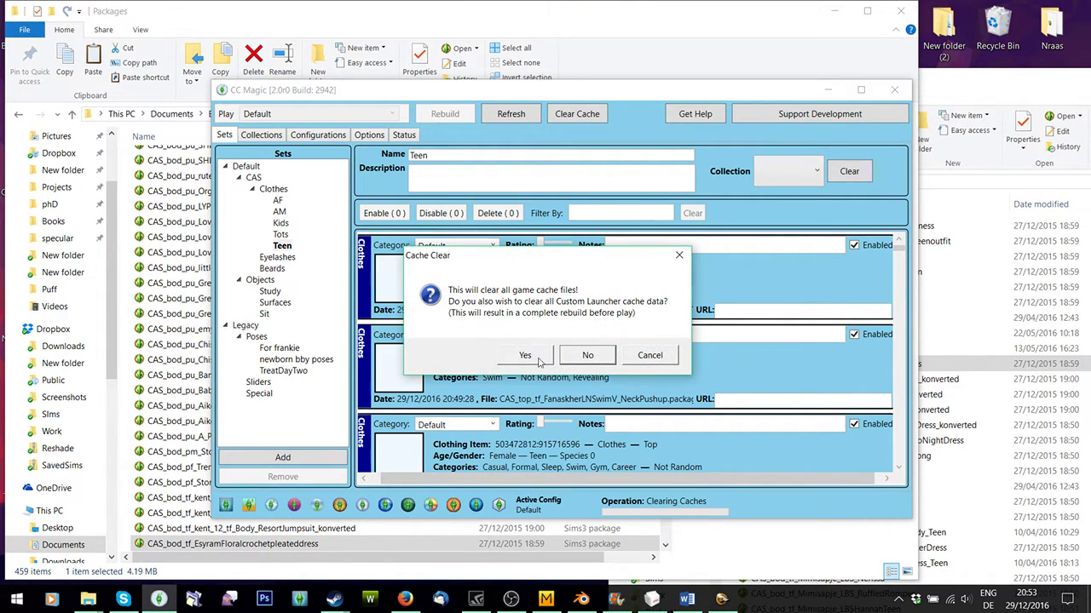
left_click(538, 359)
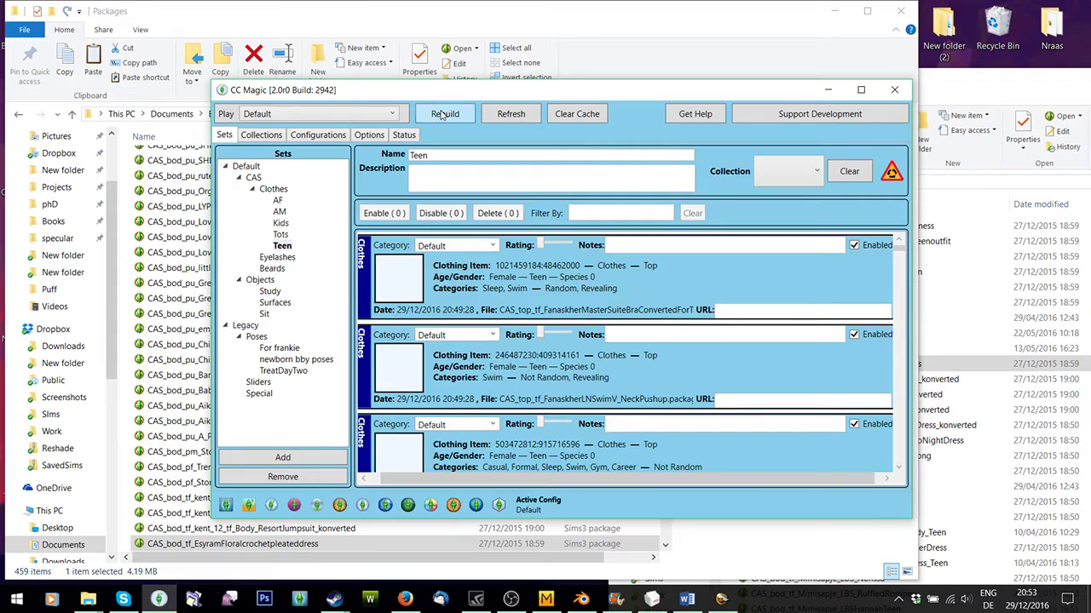
left_click(443, 114)
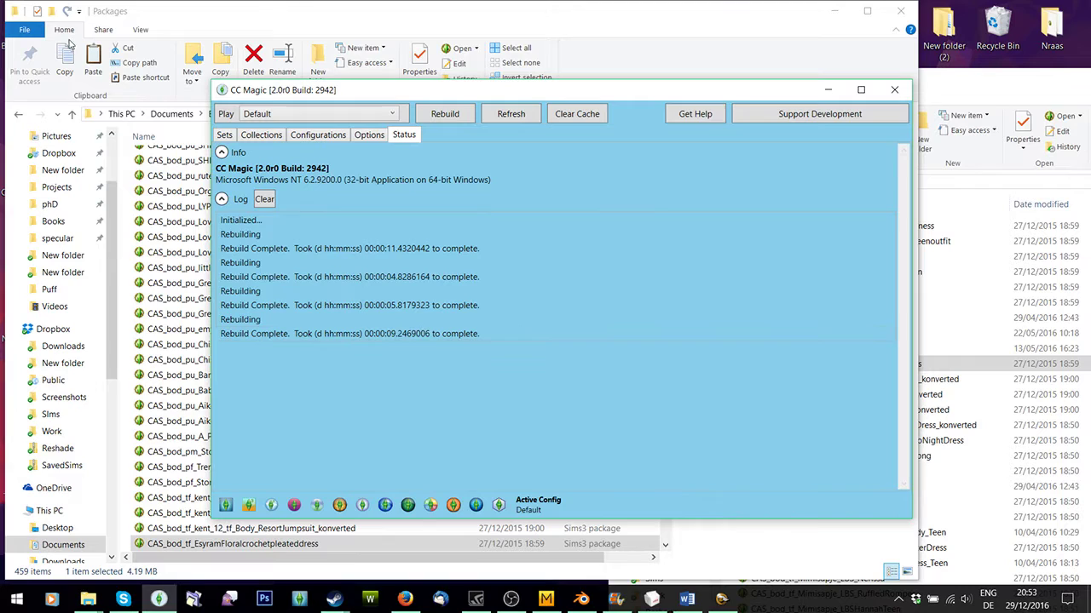
left_click(224, 135)
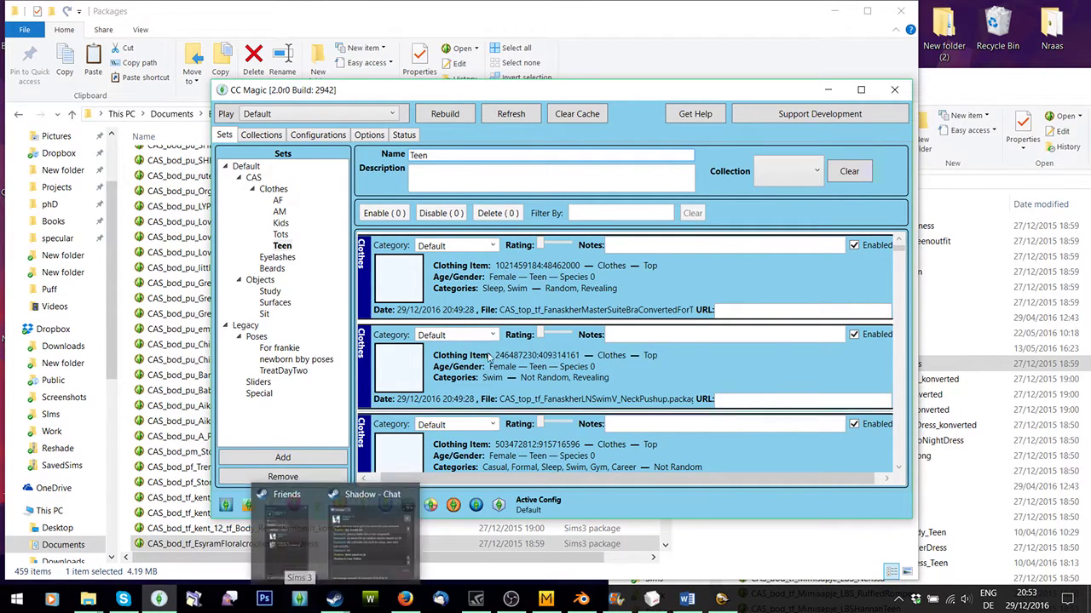
Launch The Sims 3 and select its Sims 3 (32 bit) process in Task Manager.
scroll(529, 333, "down", 1)
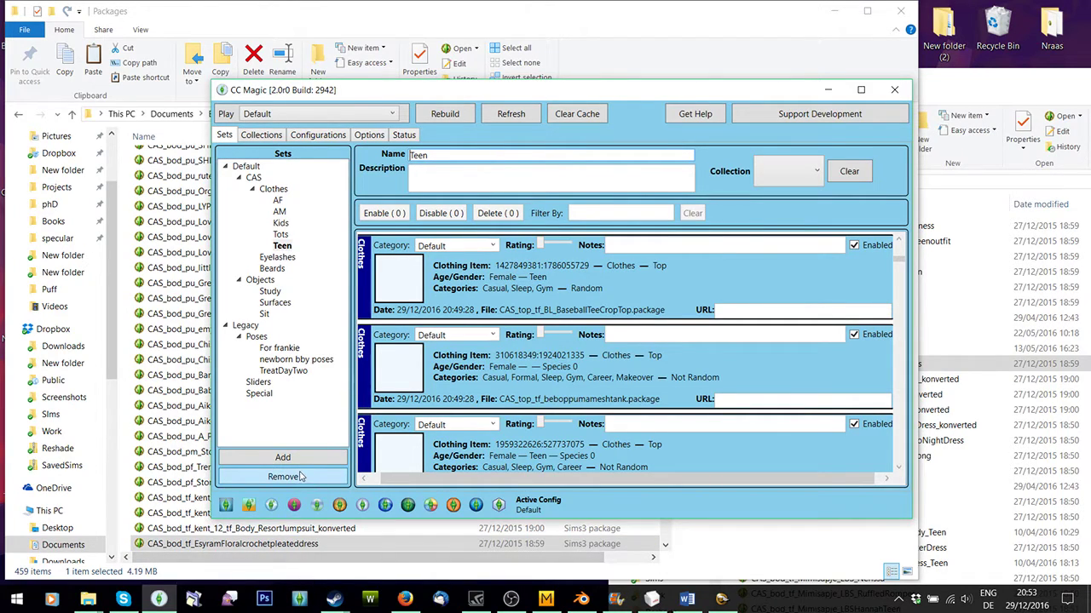
left_click(299, 599)
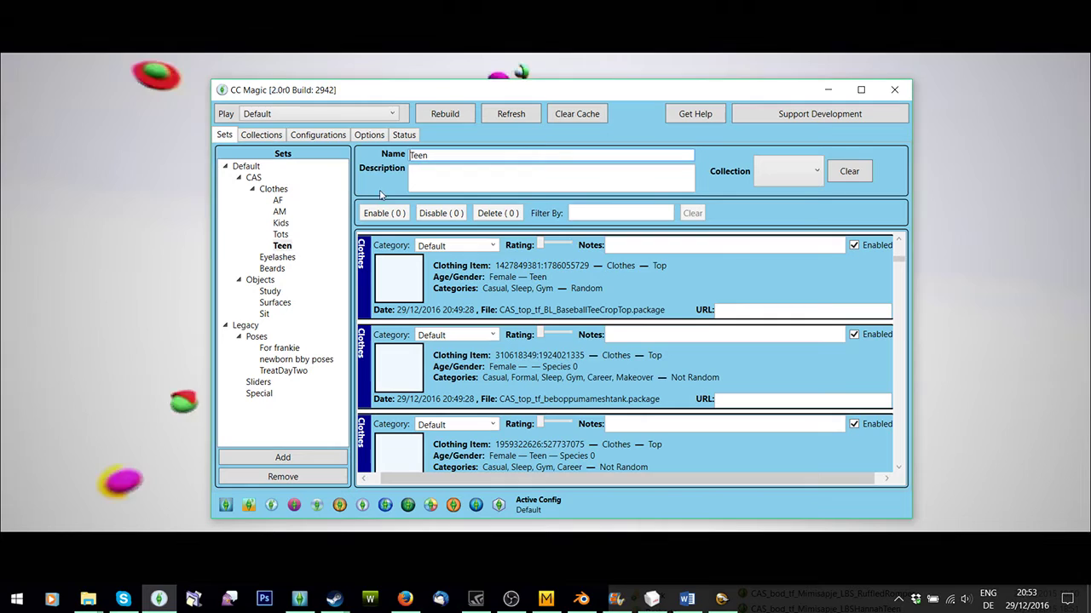
right_click(784, 600)
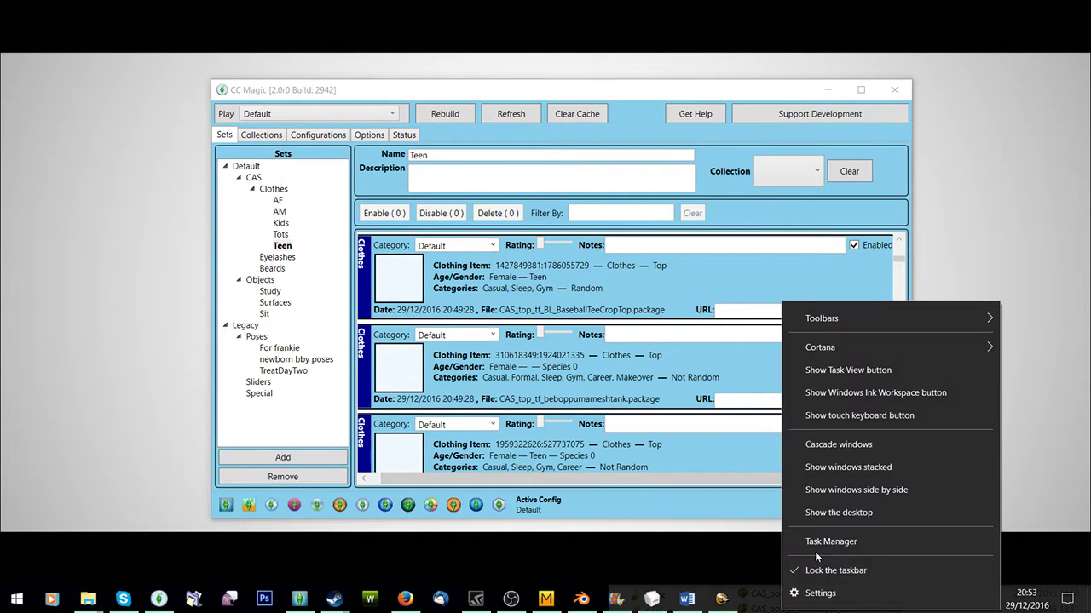
left_click(817, 542)
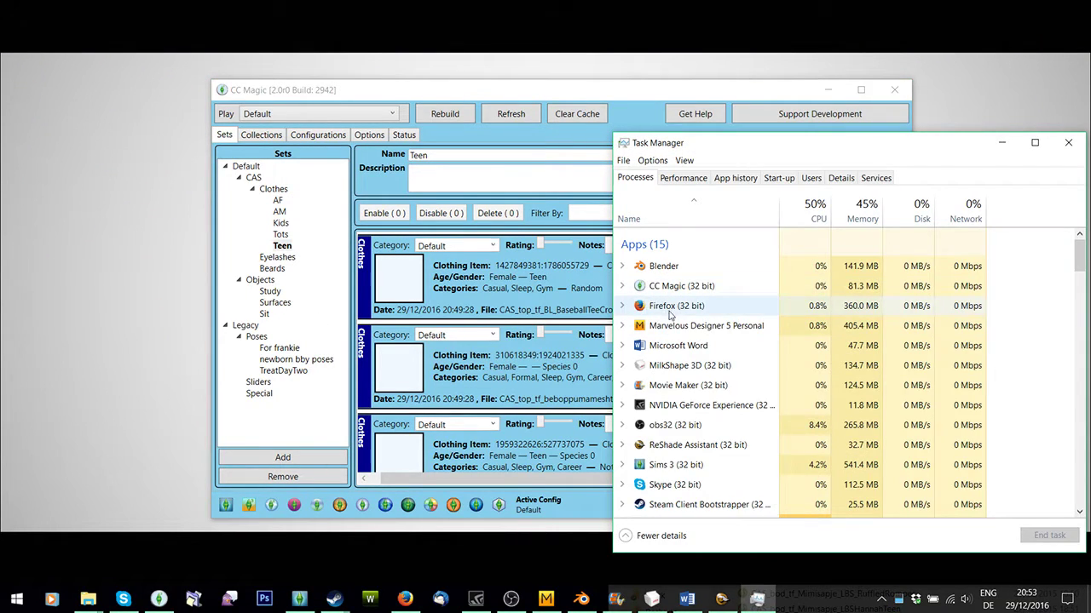
left_click(688, 464)
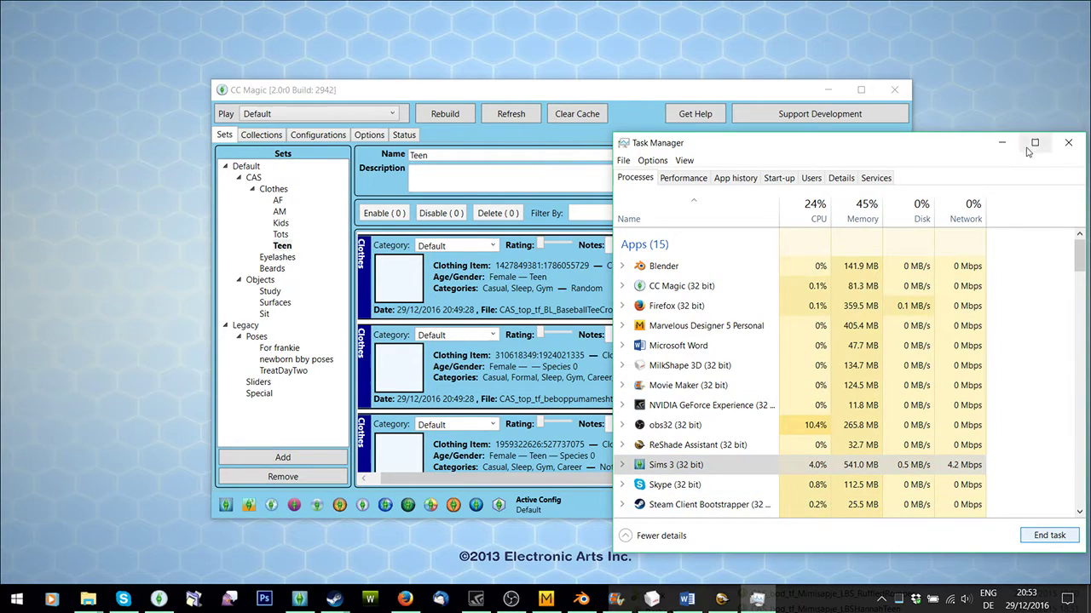
left_click(1002, 143)
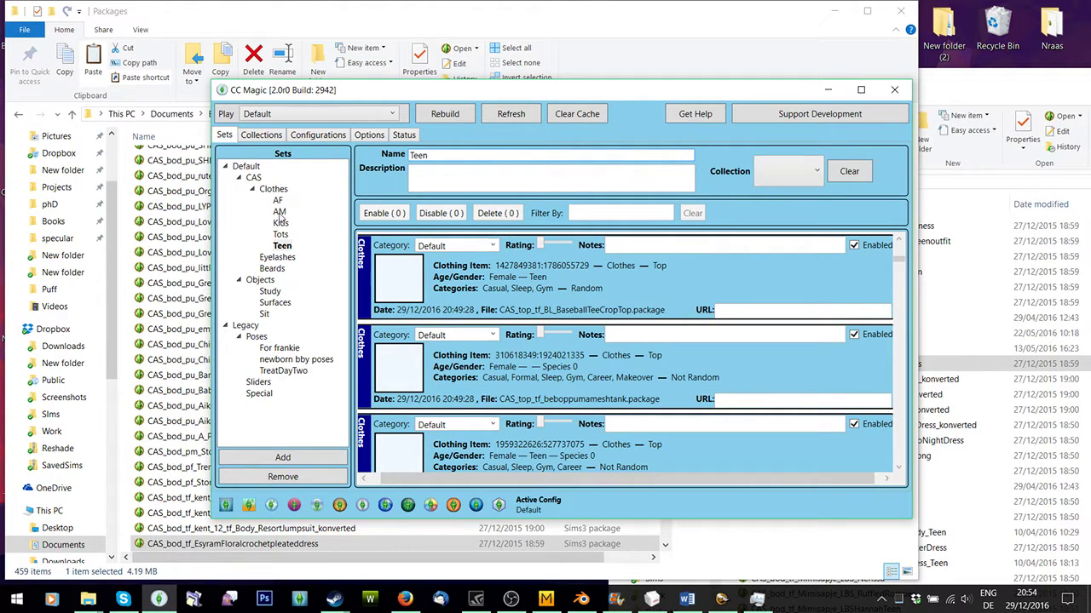
Open the Tots set in CC Magic and look through its clothing items.
left_click(282, 235)
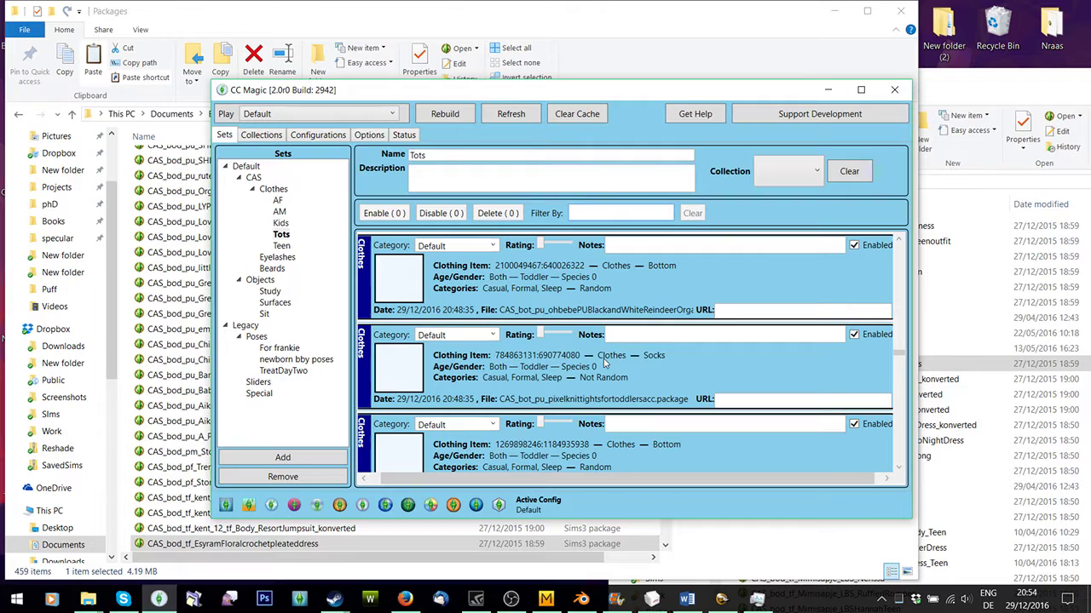
scroll(605, 358, "down", 10)
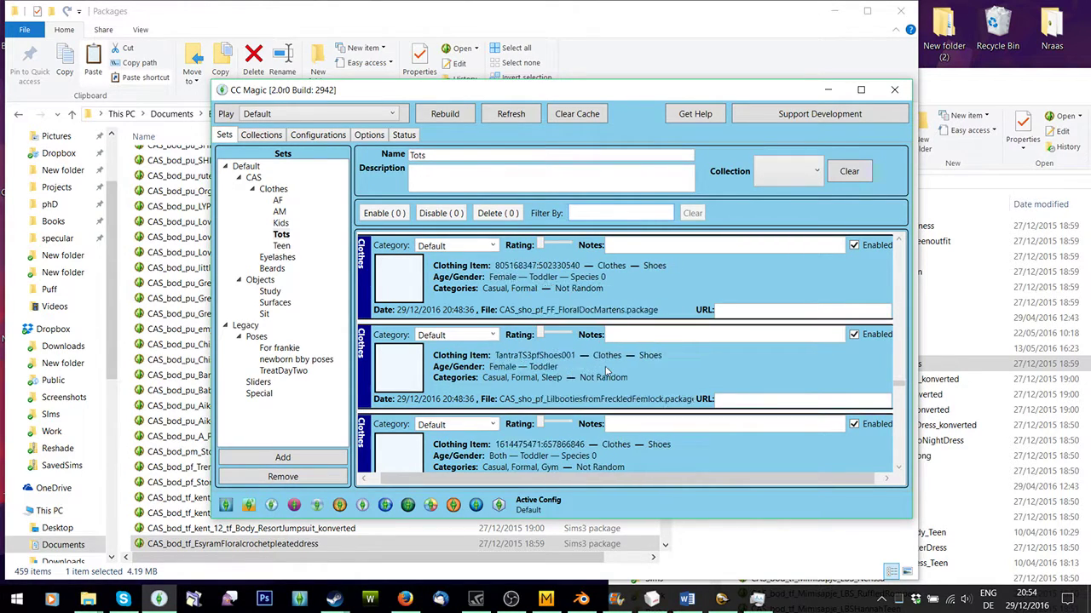